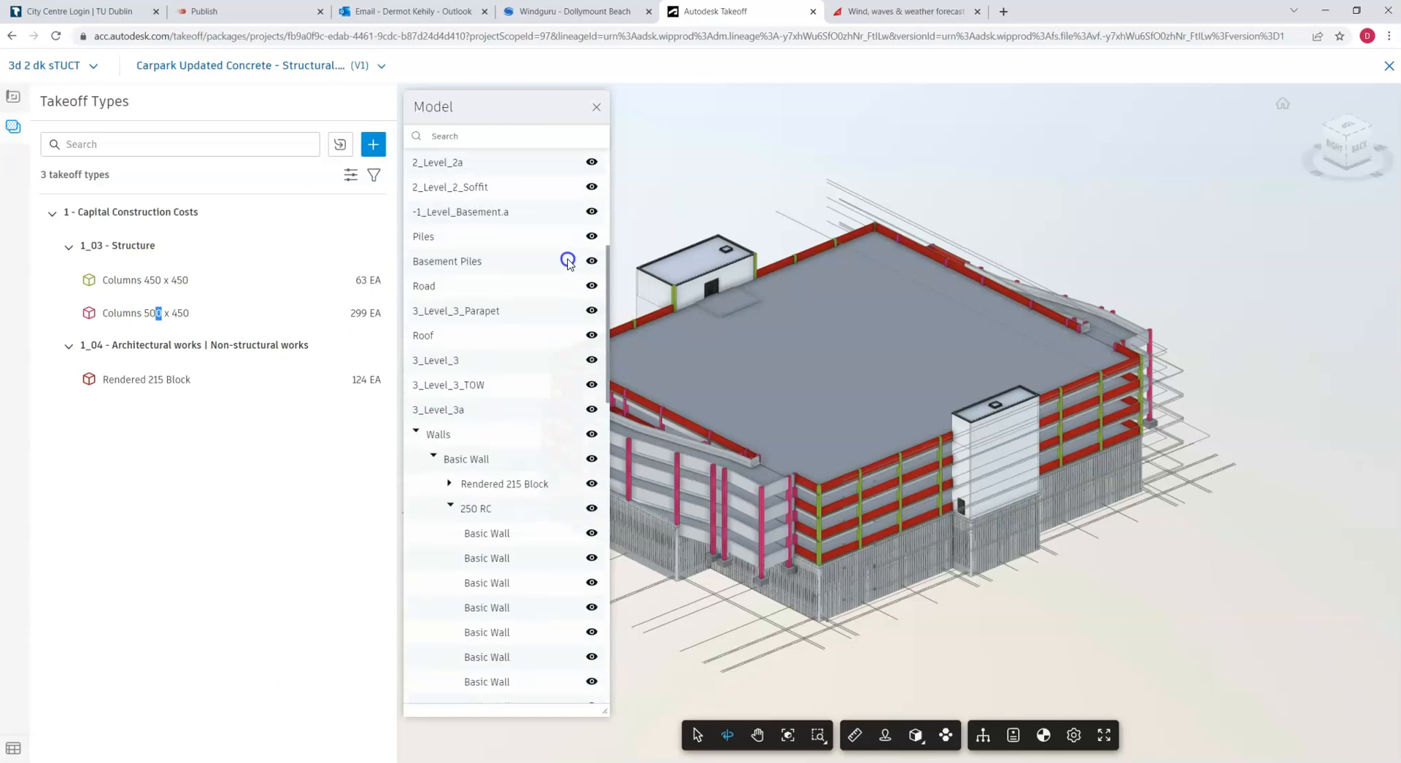
List the Basic Wall types under Walls in the model browser, with the individual 250 RC walls collapsed
click(415, 435)
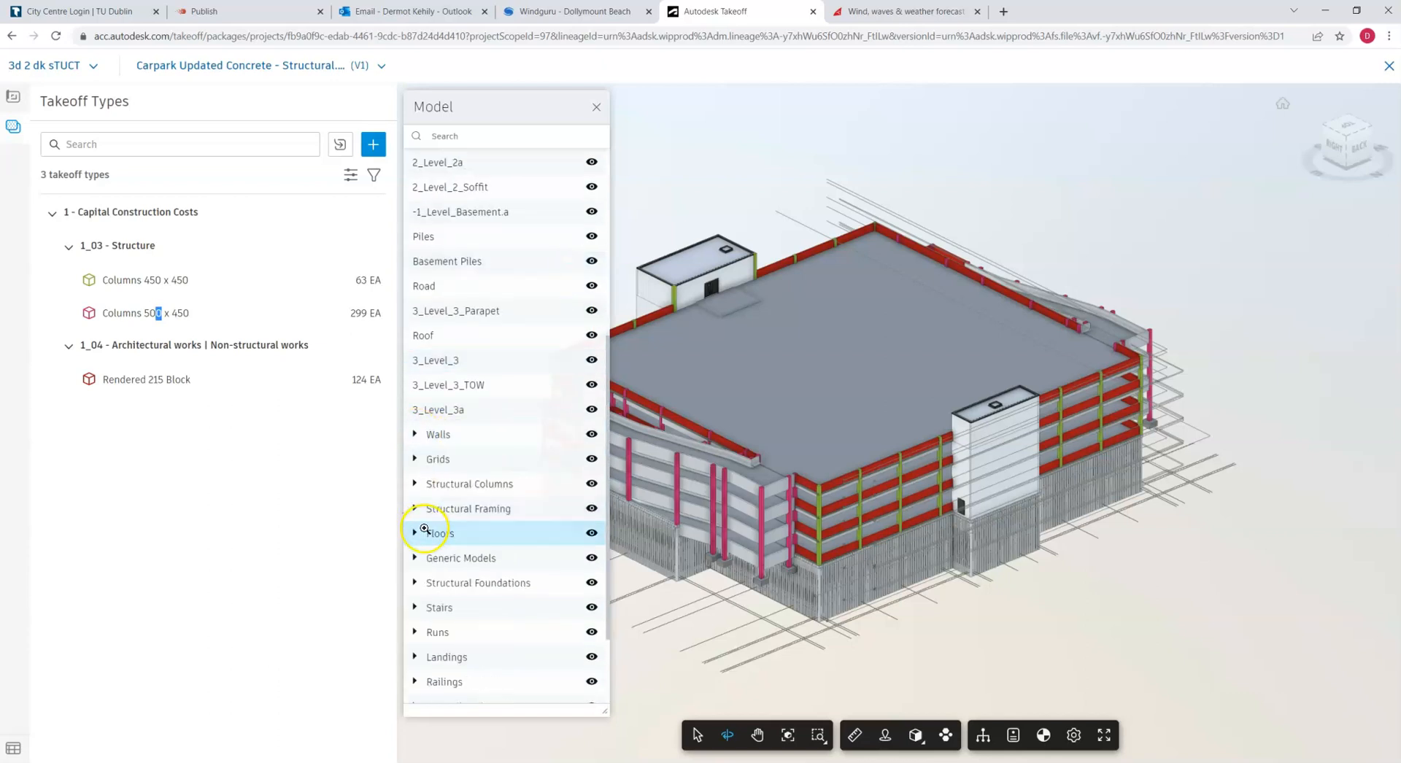
click(415, 436)
click(438, 457)
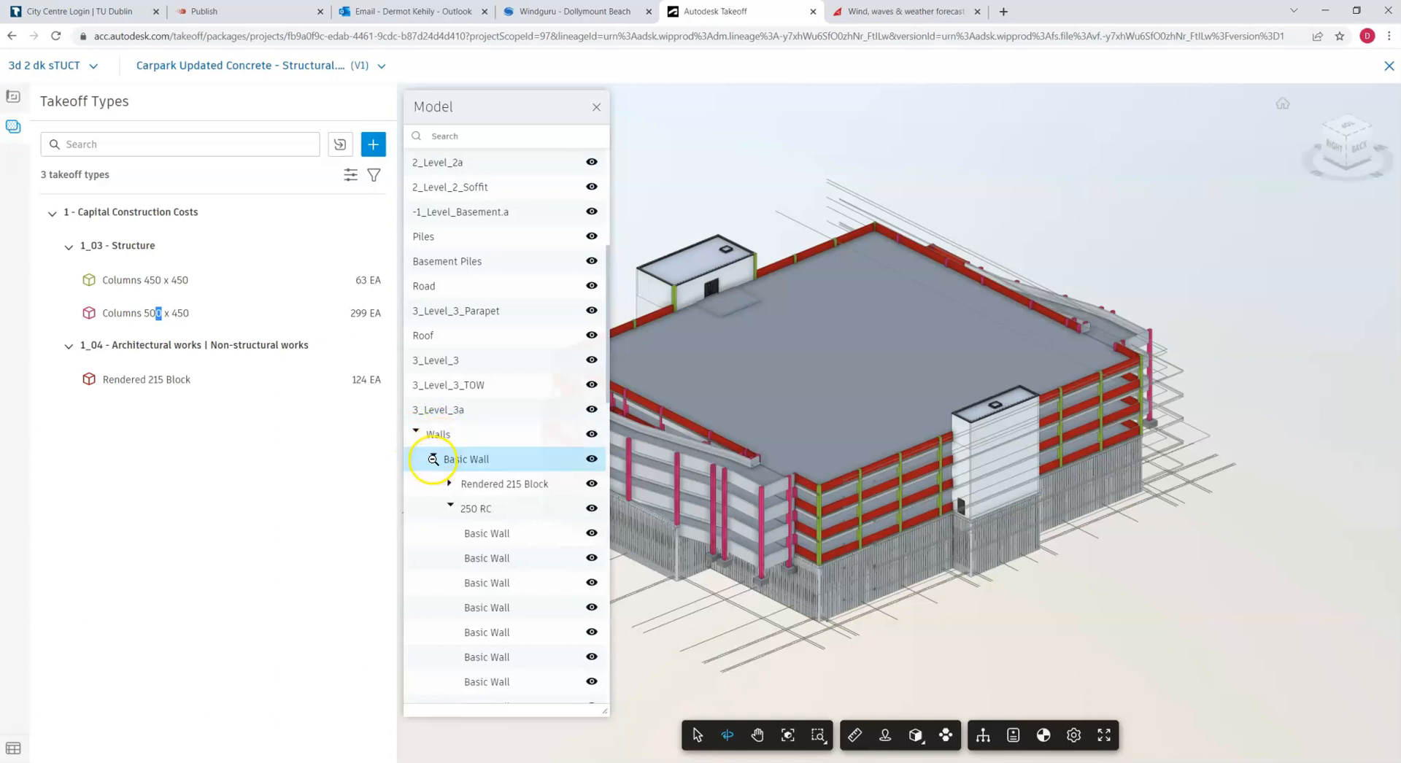
click(434, 456)
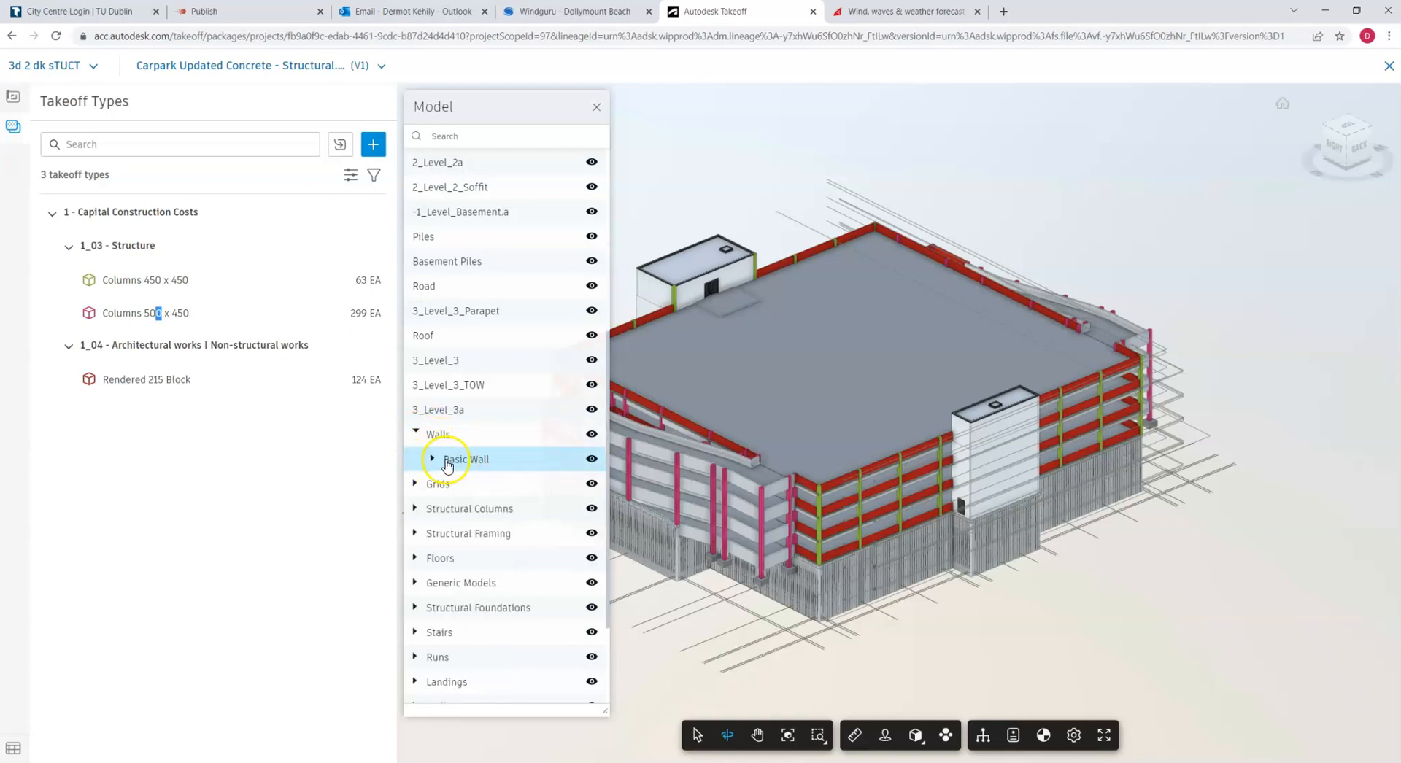
click(433, 459)
click(449, 507)
click(462, 467)
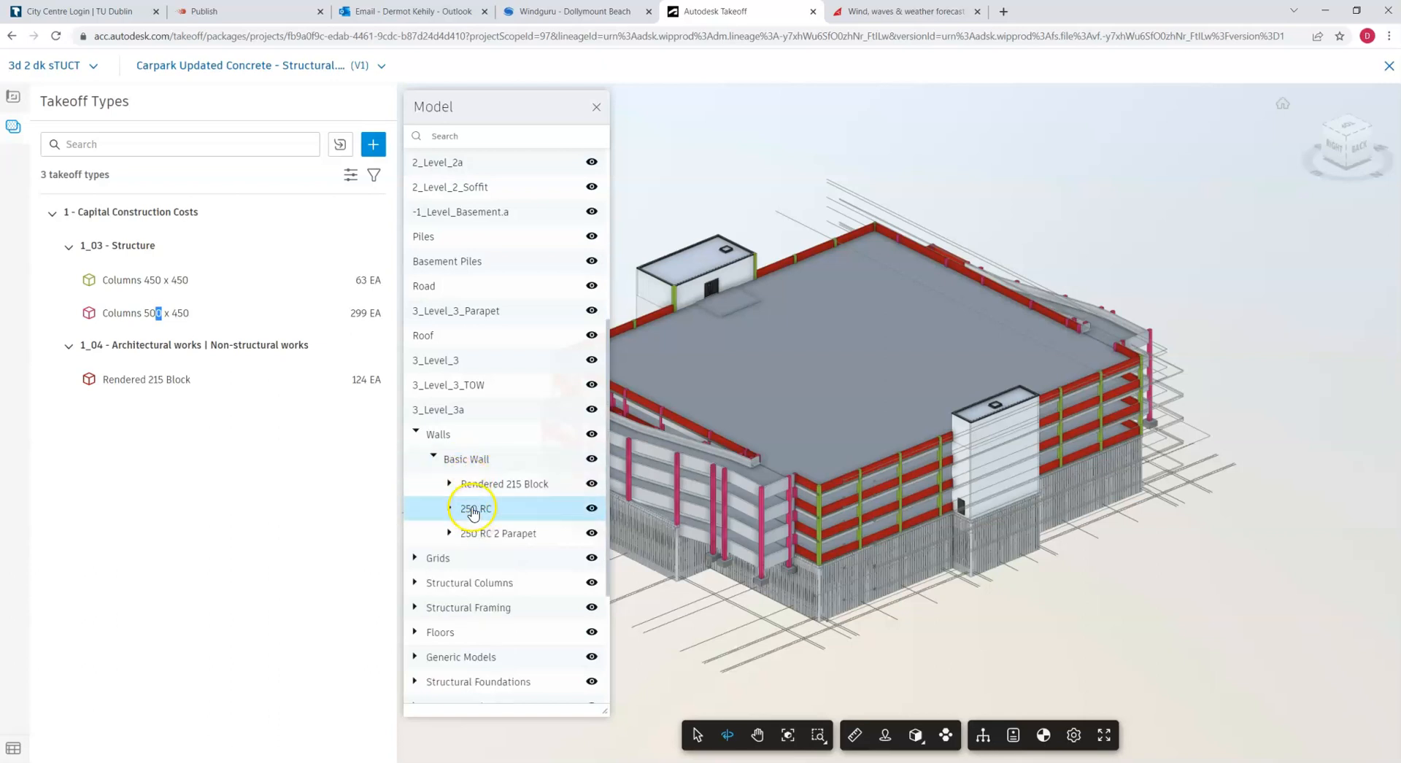
Isolate the Rendered 215 Block walls for a look, and switch the isolation to the 250 RC wall type
click(478, 484)
double_click(500, 484)
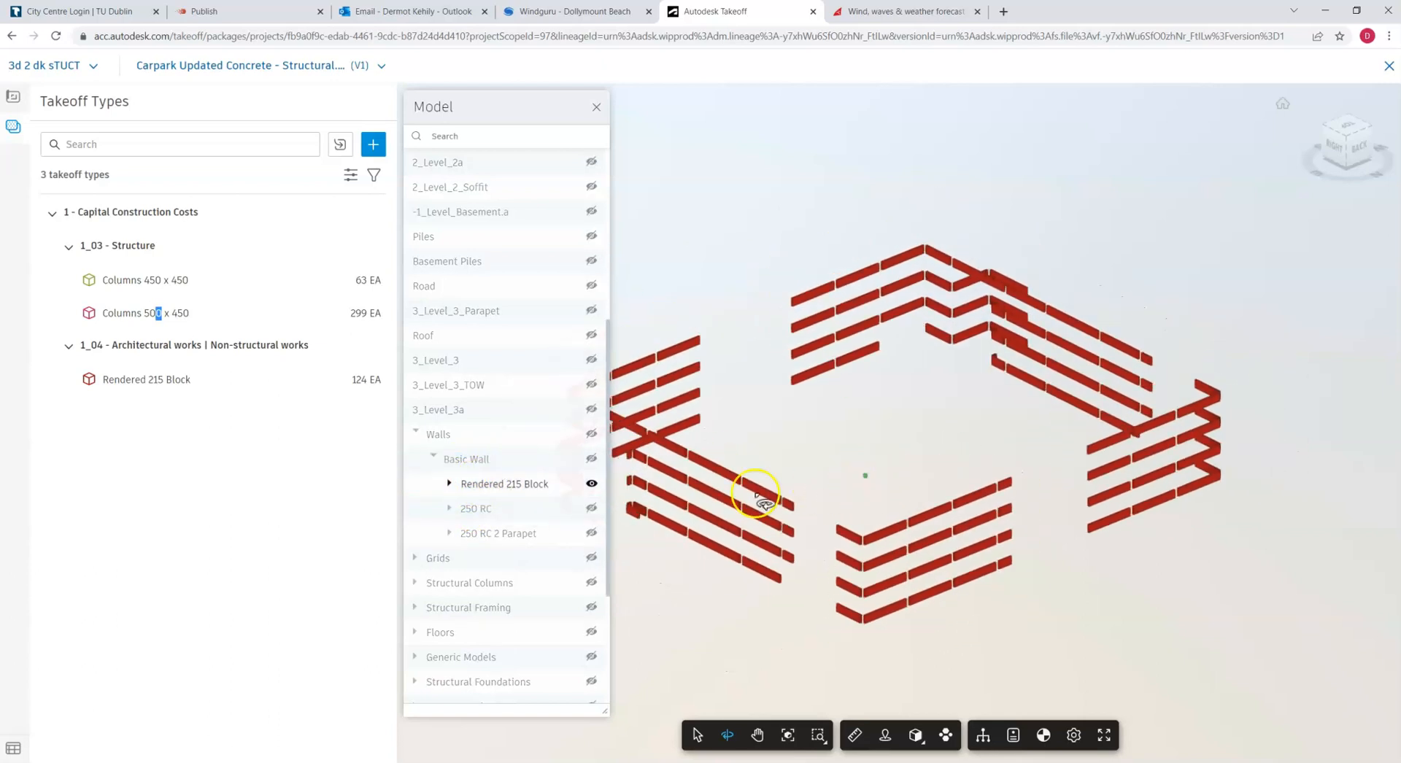
double_click(475, 509)
scroll(481, 503, down, 3)
scroll(469, 450, up, 1)
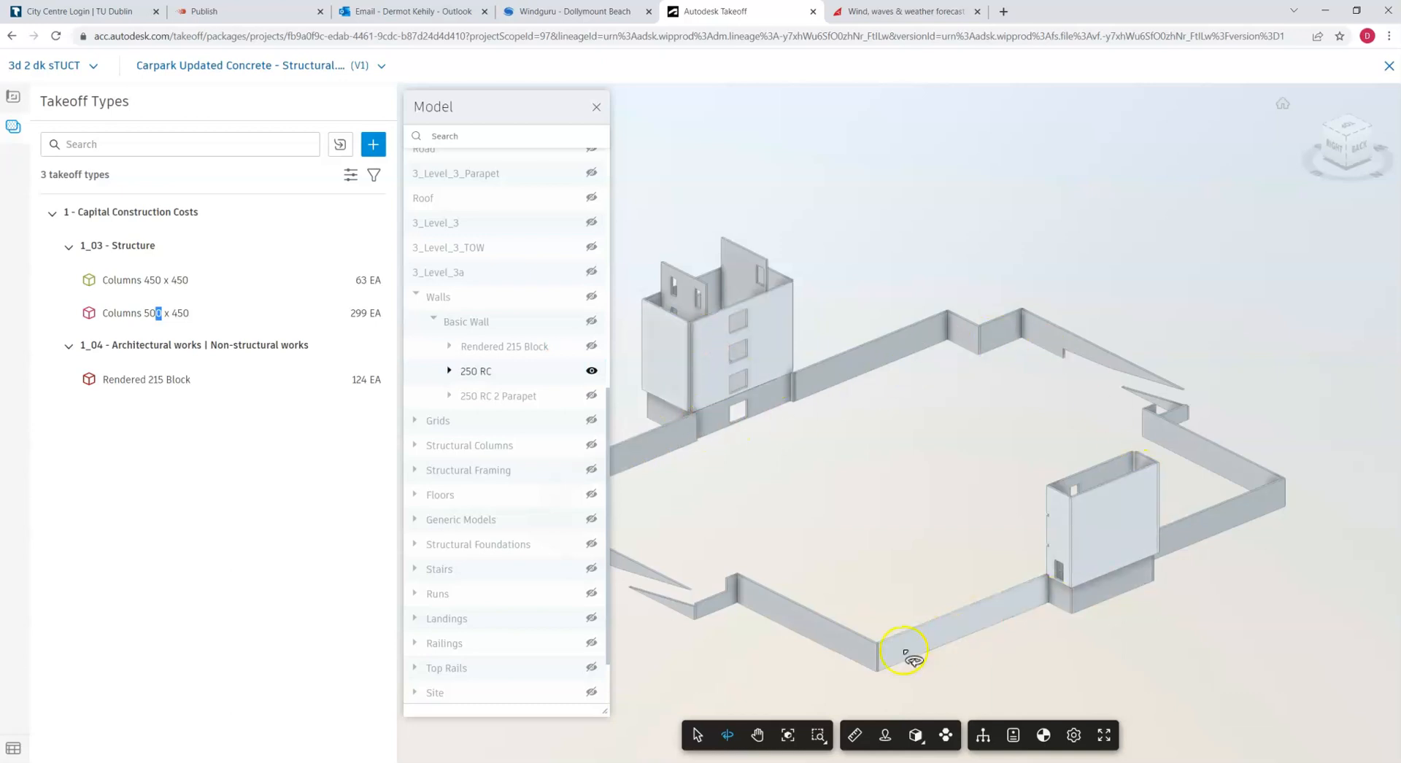
drag(778, 523, 722, 466)
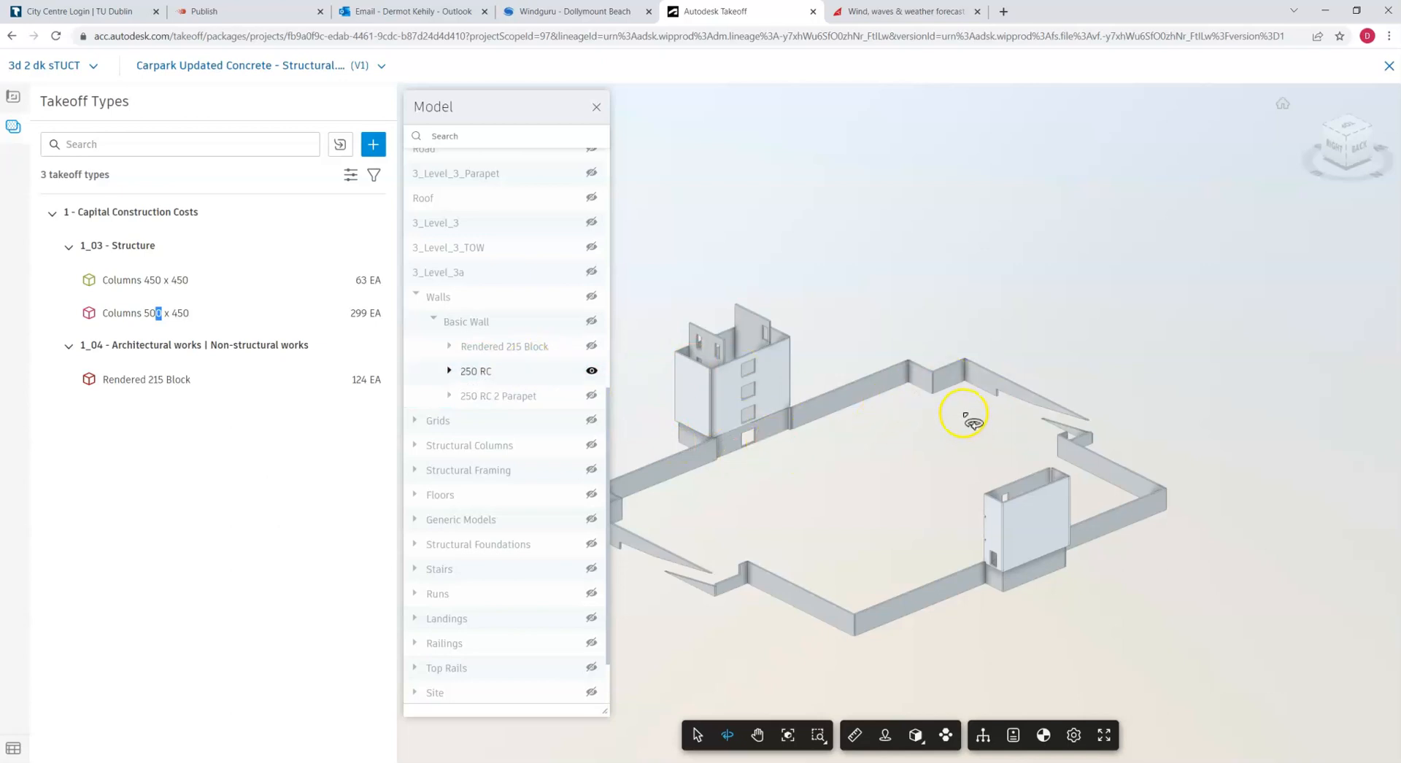
drag(856, 380, 911, 385)
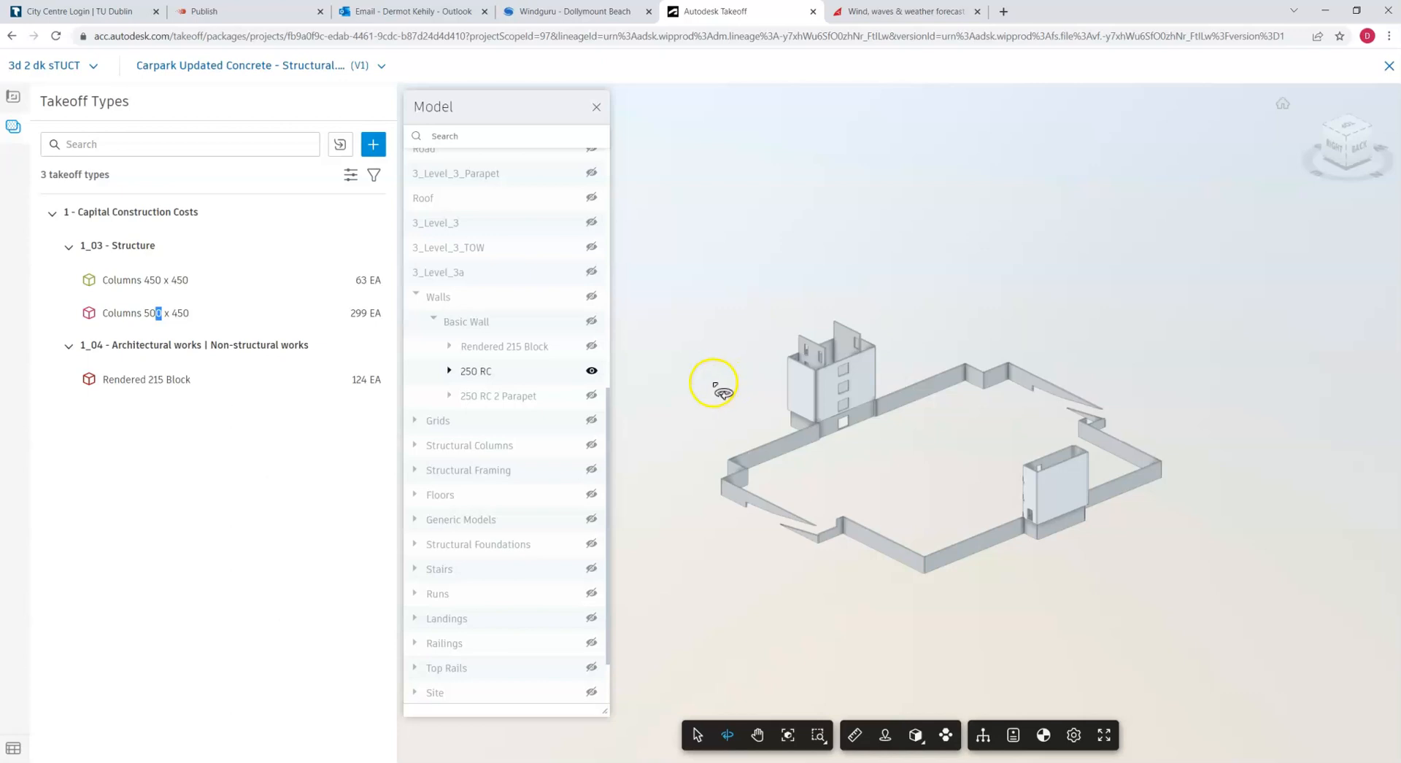
Look through the individual walls listed under the 250 RC type and collapse the list again
click(469, 374)
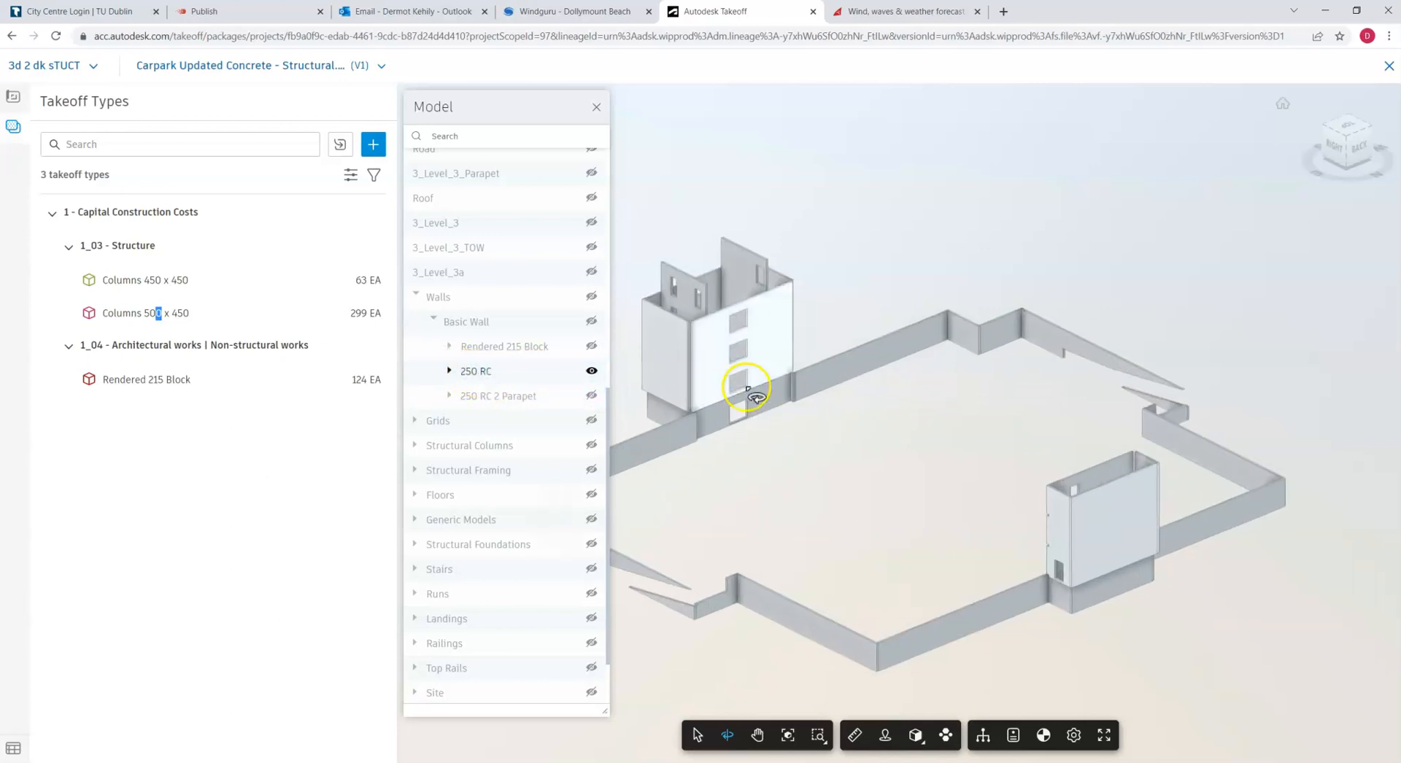
click(449, 371)
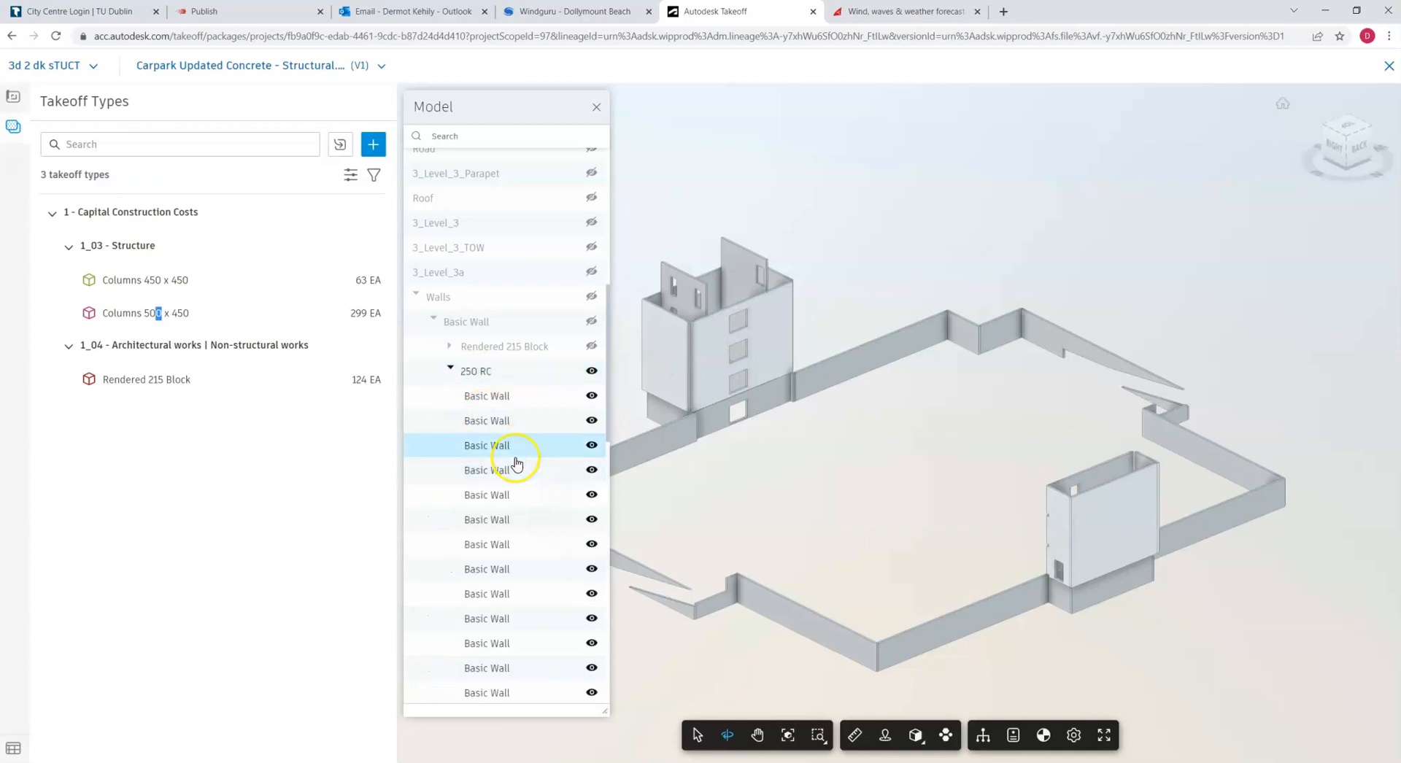
scroll(516, 460, down, 2)
scroll(516, 452, up, 2)
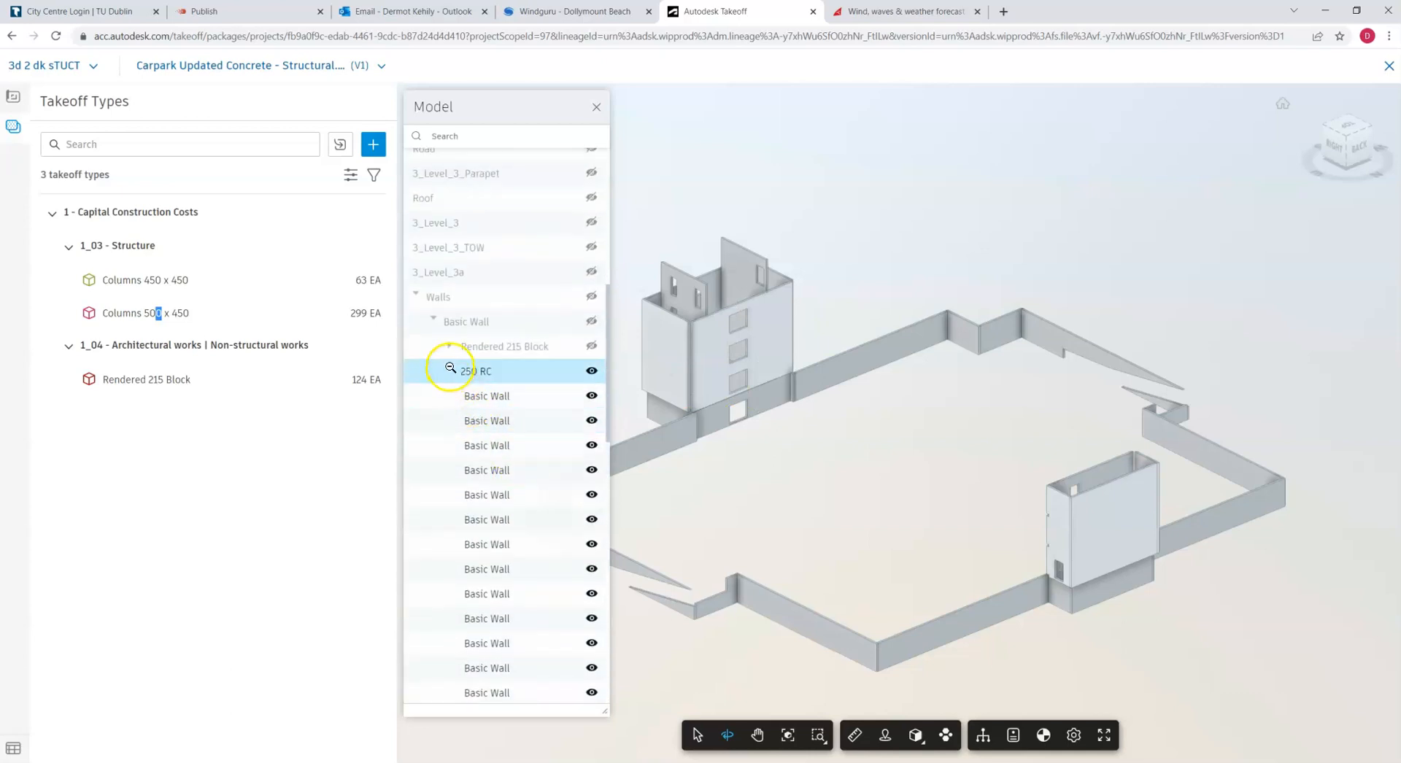
click(449, 370)
scroll(835, 394, down, 3)
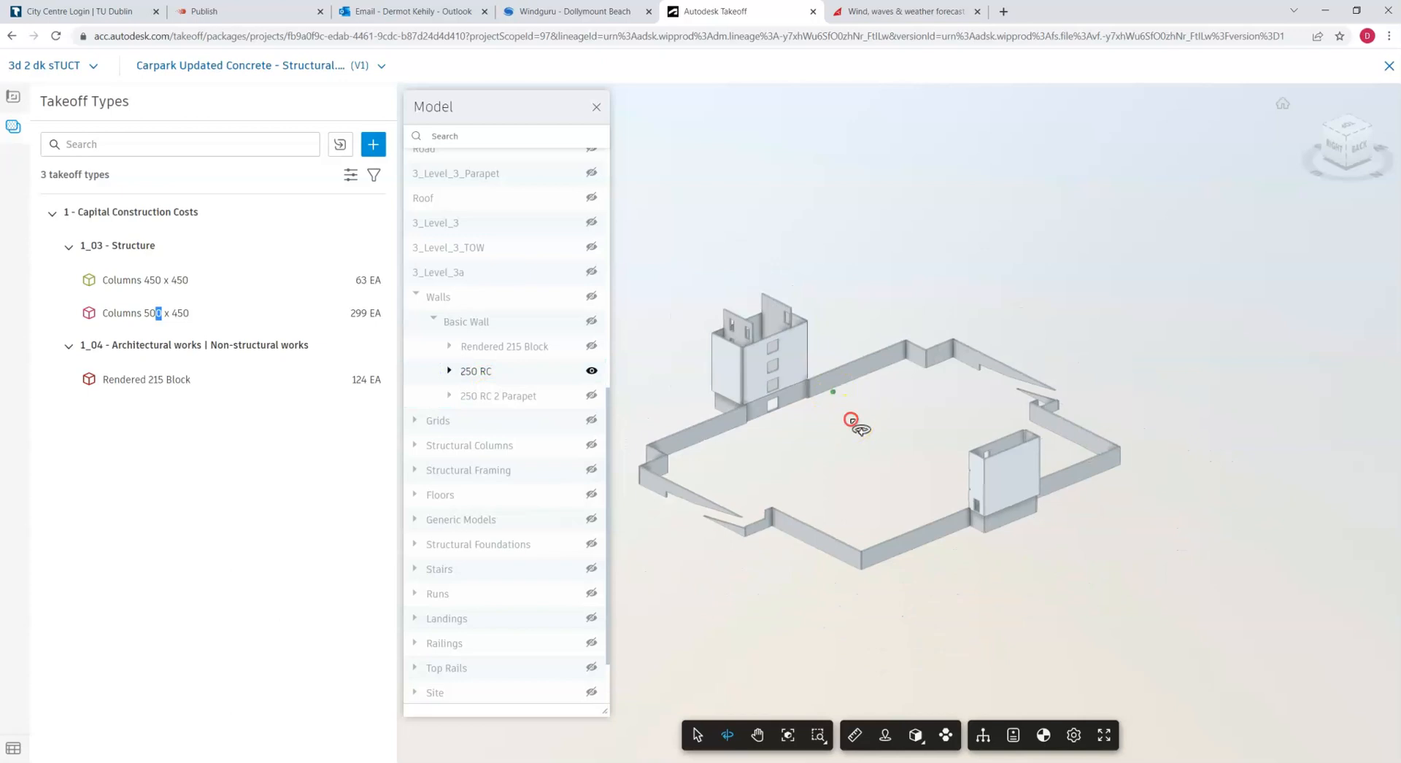
middle_drag(854, 420, 914, 411)
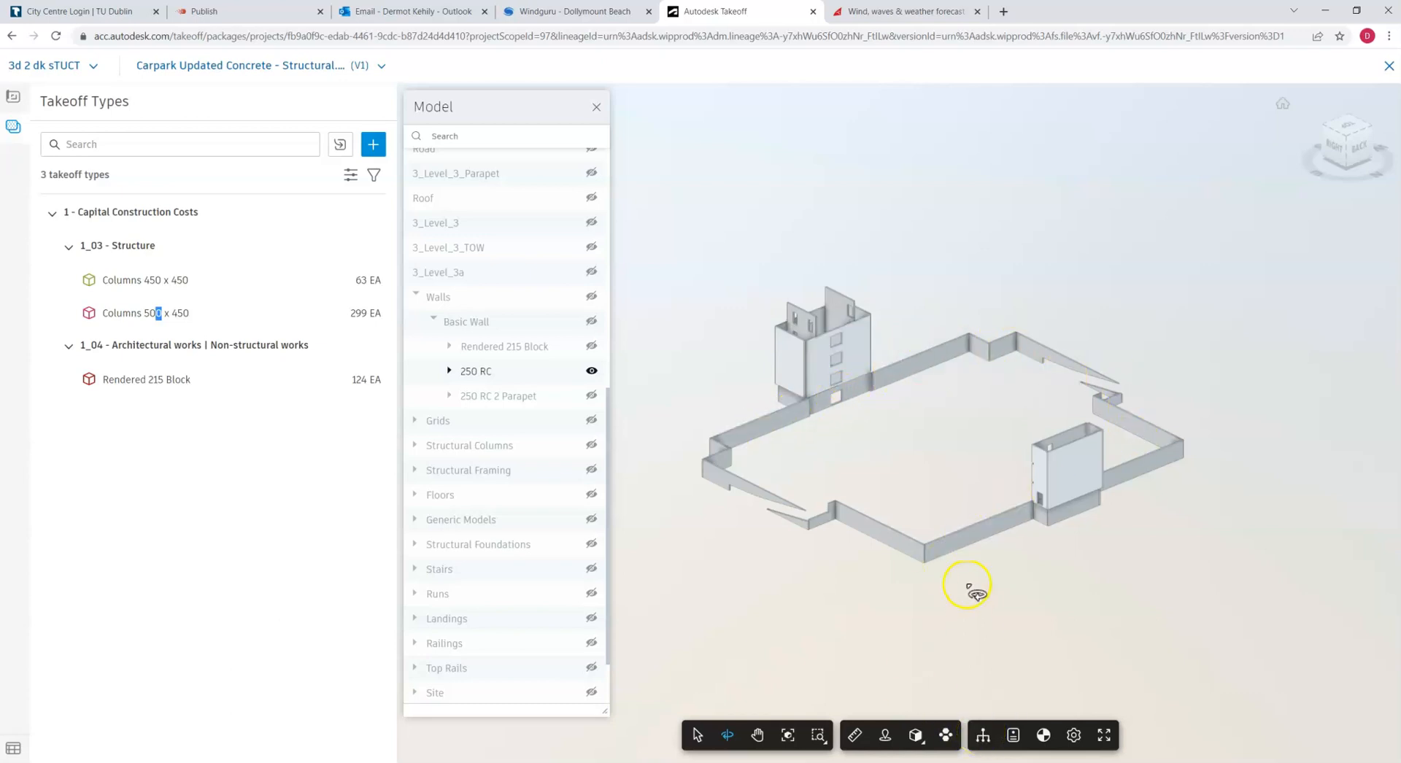
Close the model browser and review the identity, constraint, dimension and construction properties of the basement wall adjoining the nearer 250 RC core
click(965, 544)
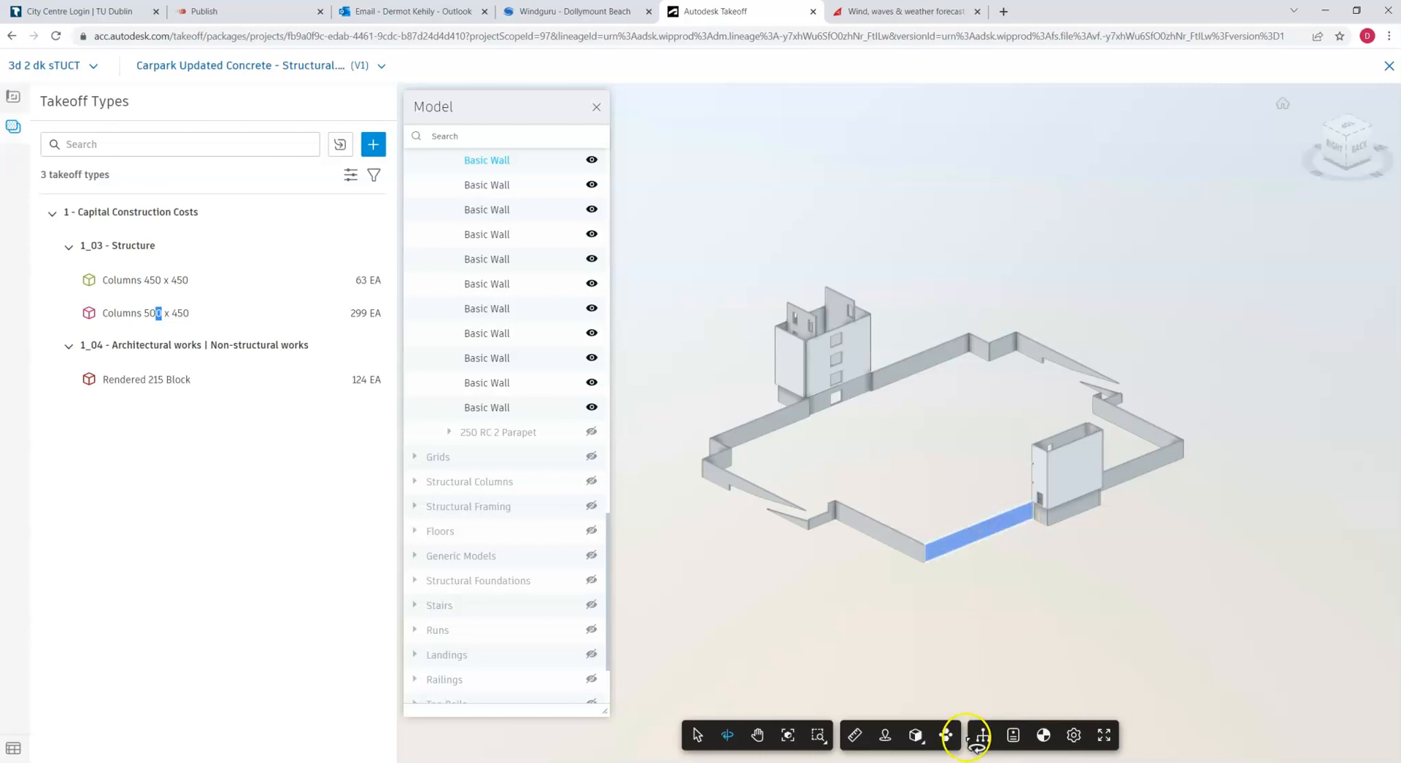
click(982, 737)
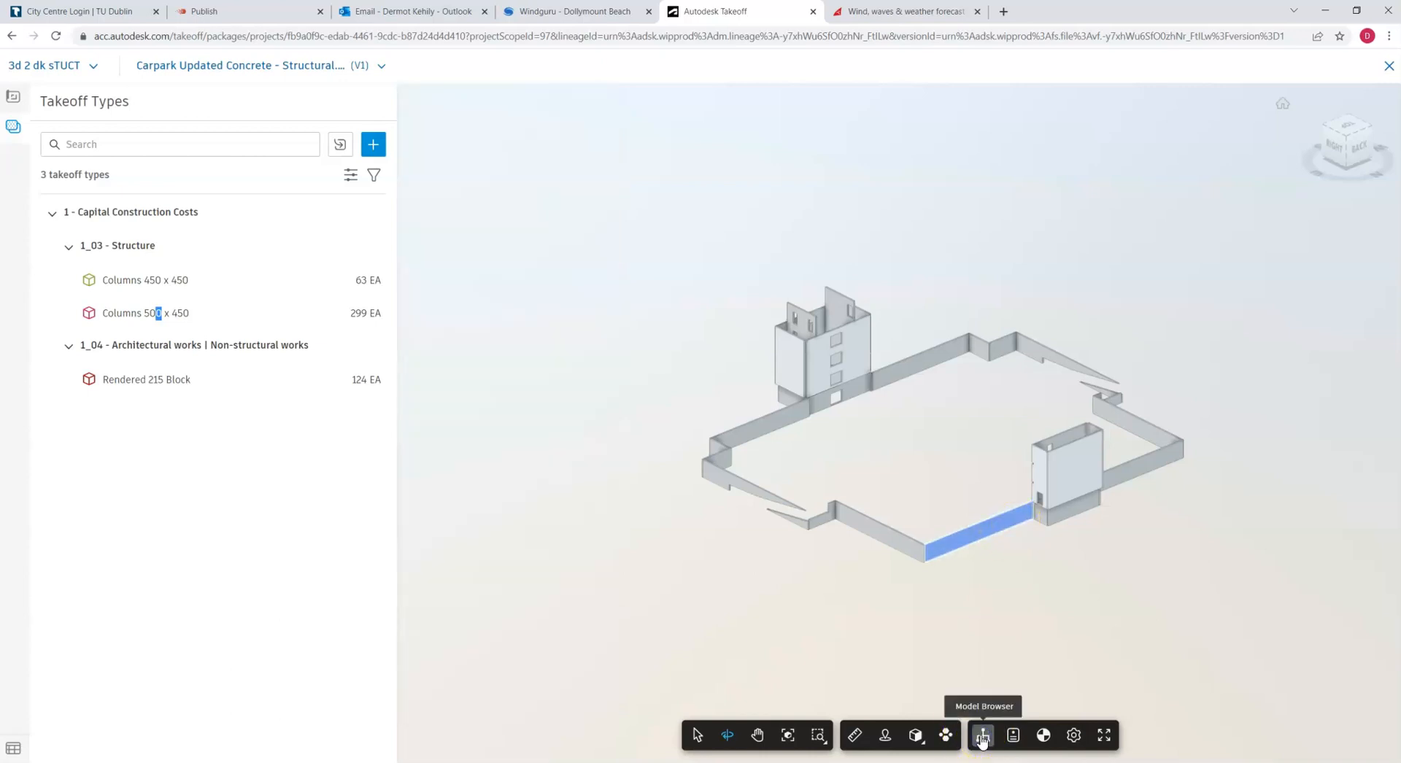
click(1012, 736)
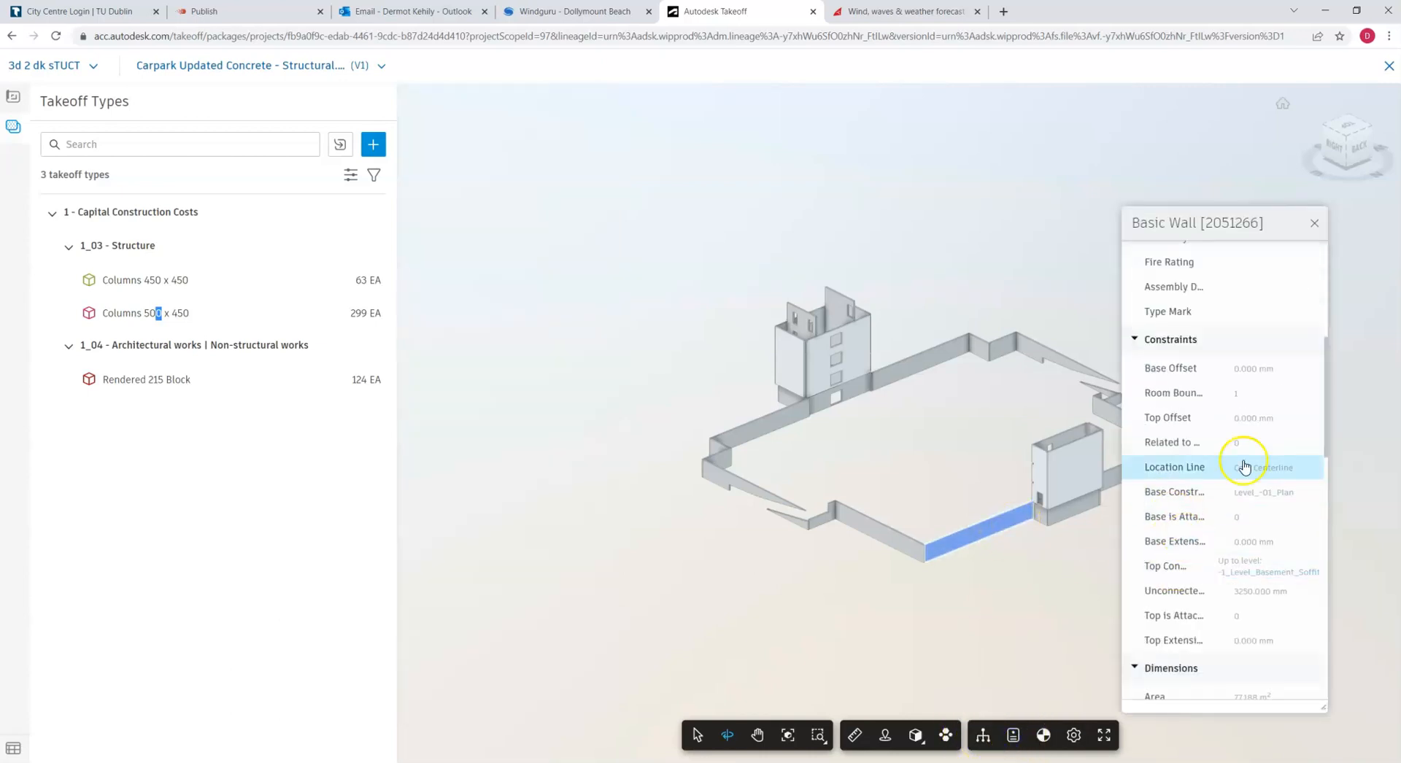
drag(1329, 416, 1328, 299)
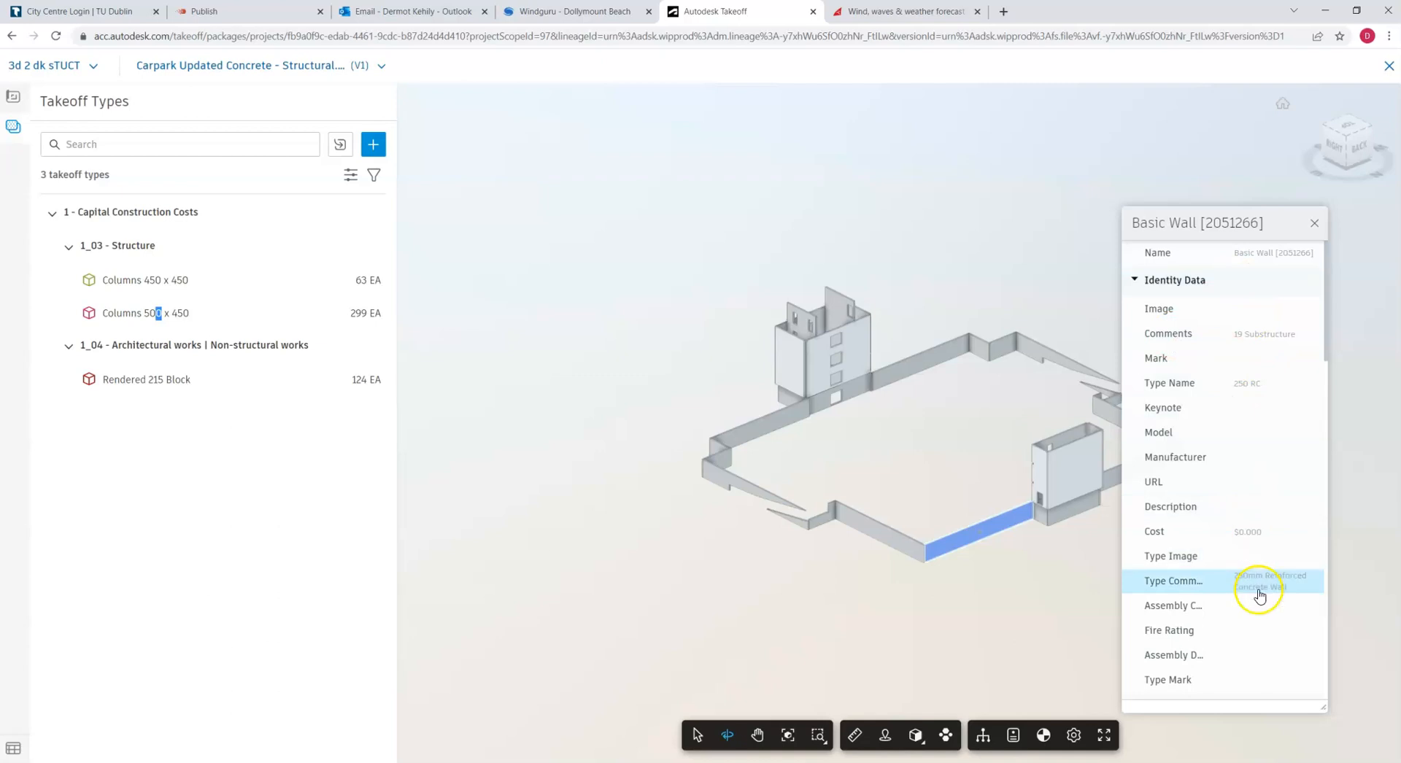
drag(1328, 334, 1329, 435)
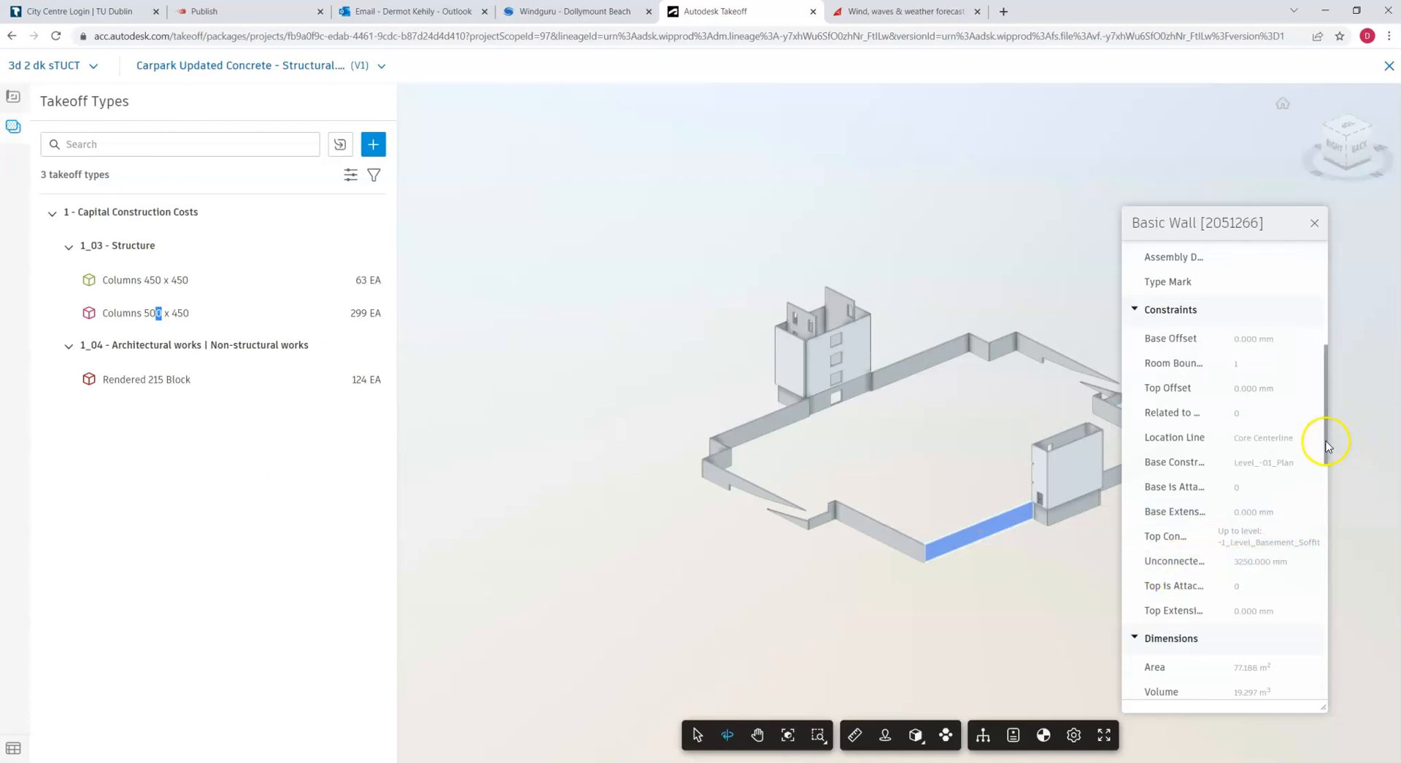
drag(1328, 447, 1332, 495)
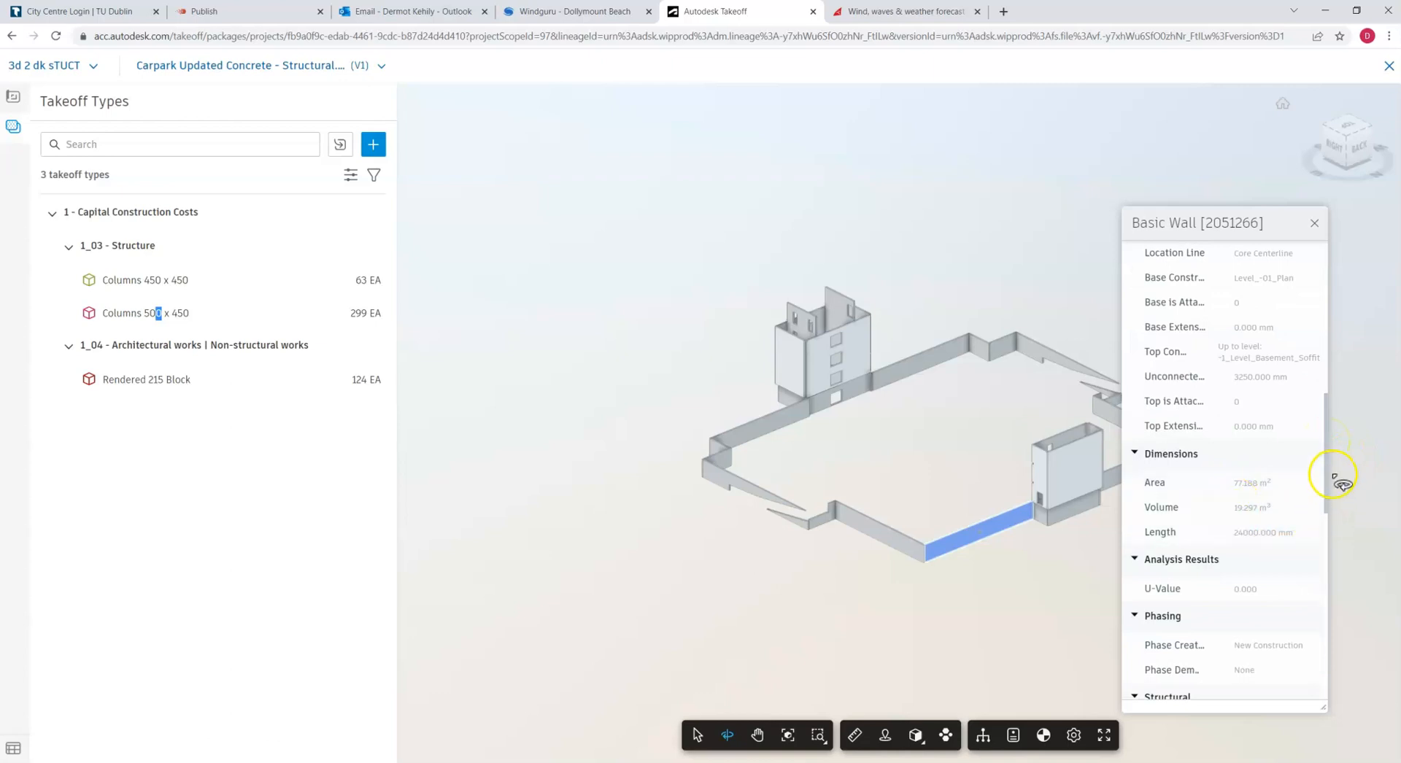
click(1323, 459)
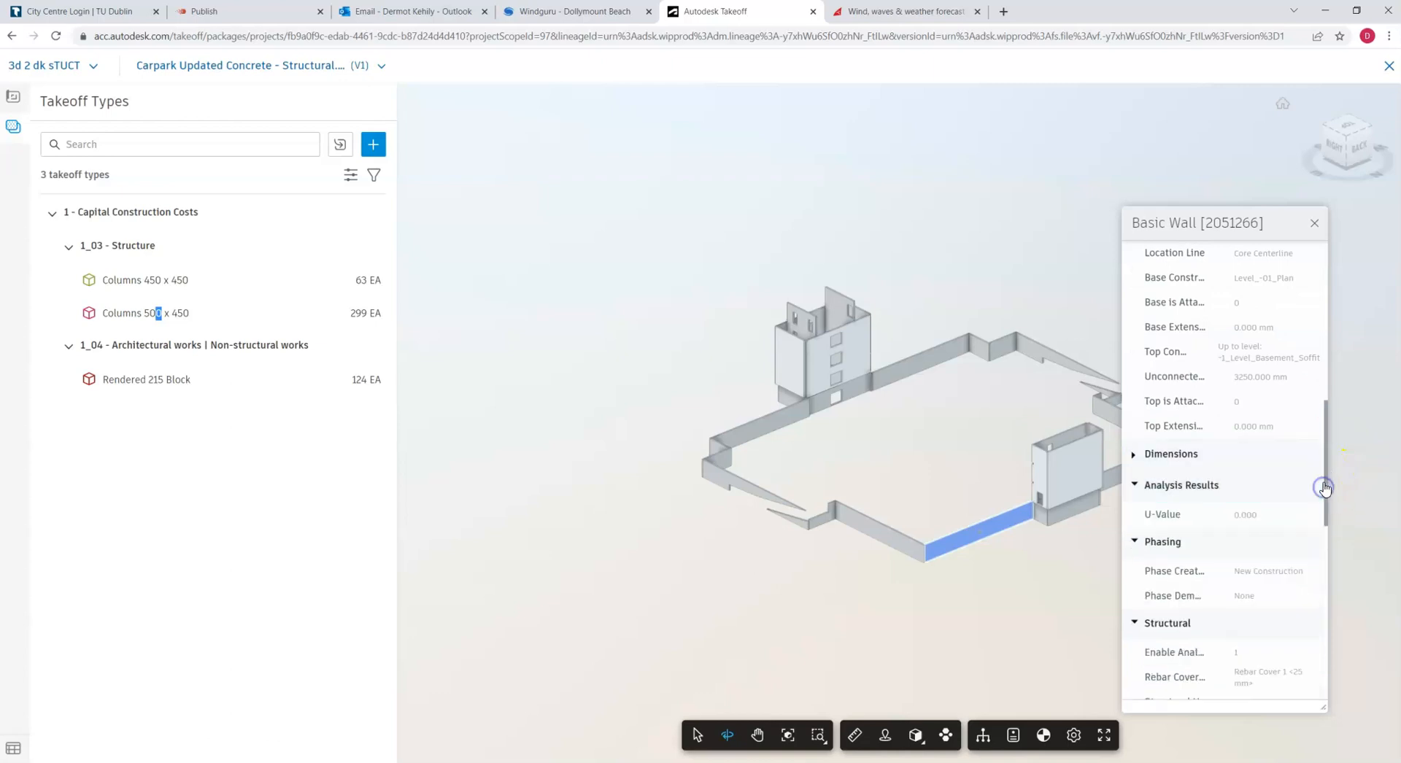
drag(1329, 496, 1336, 613)
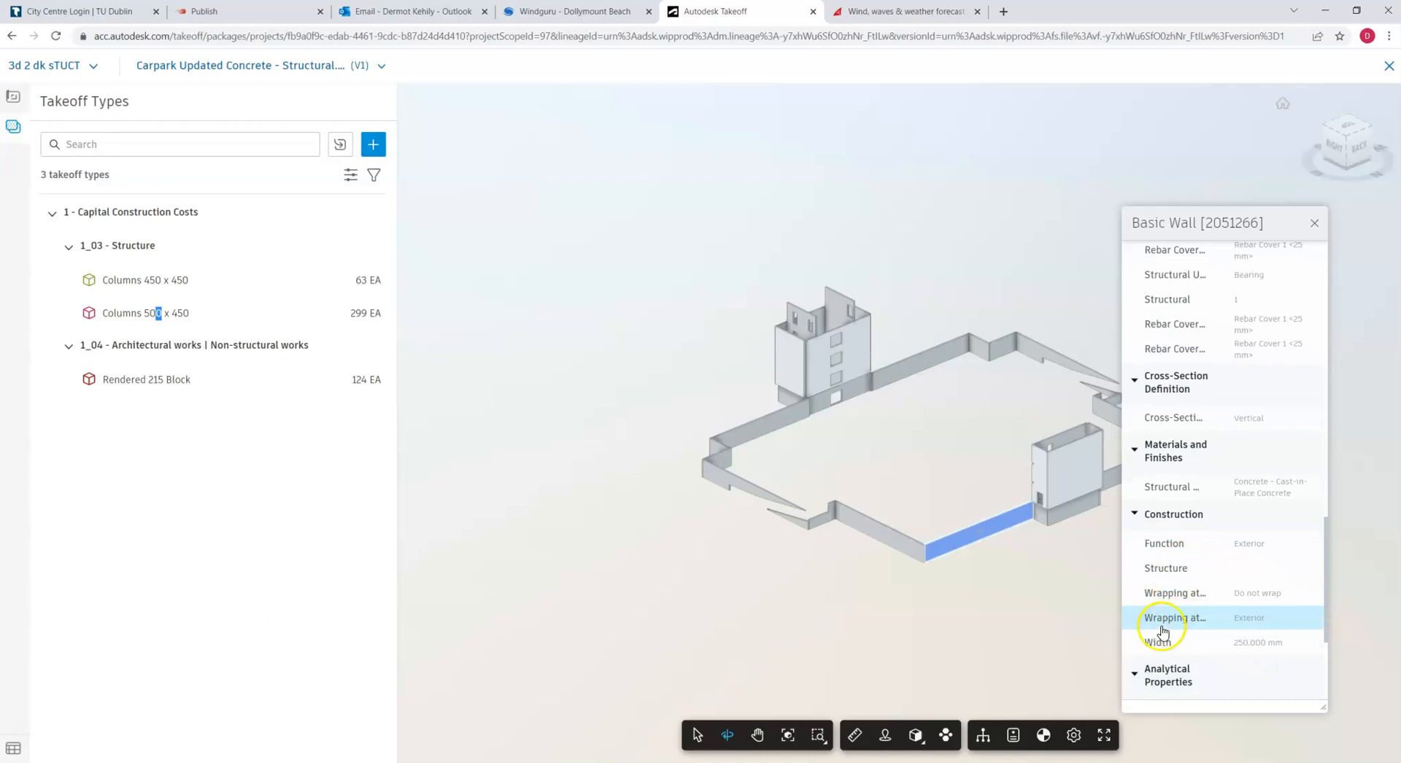
click(1314, 227)
click(642, 407)
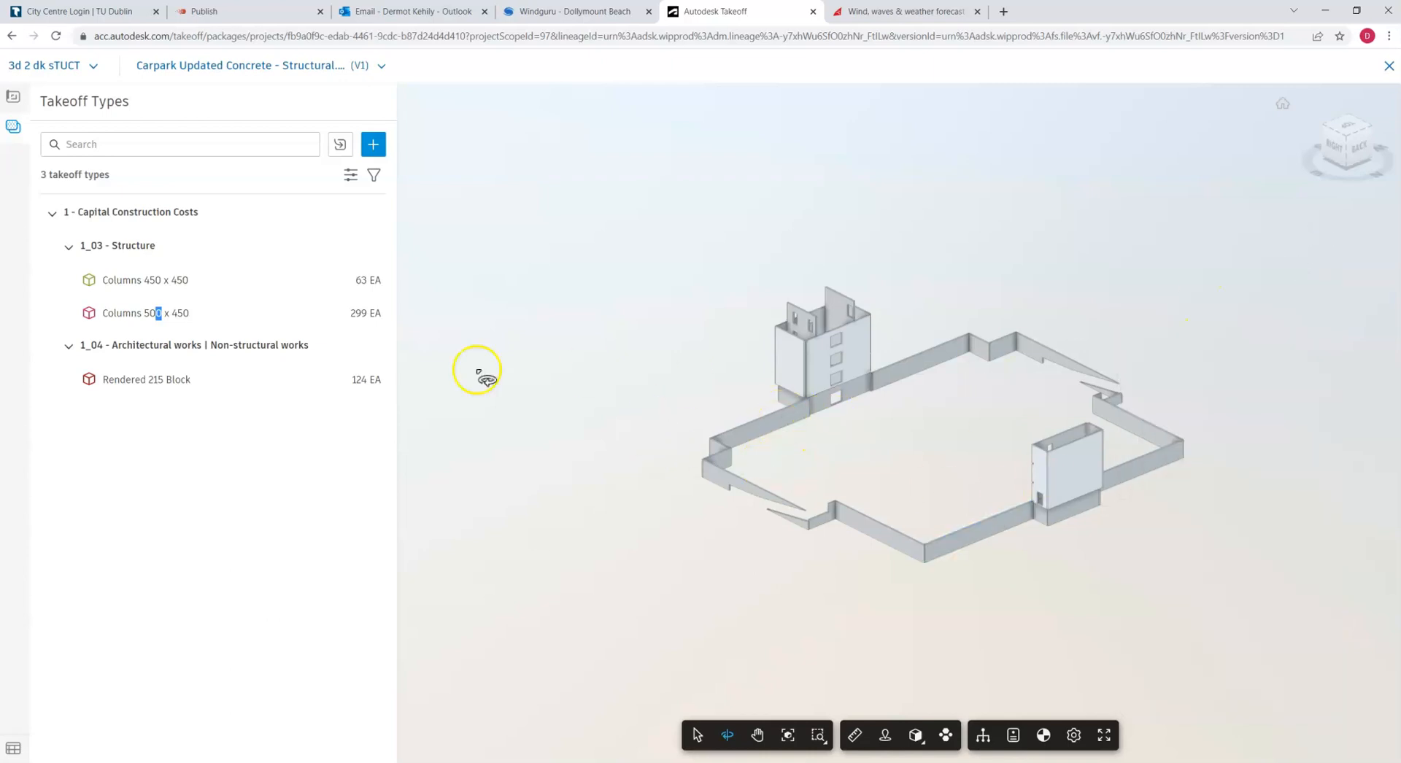
Select the neighbouring basement wall around the front corner and begin a model-based takeoff type named Retaining 250 RC with a purple fill
click(879, 527)
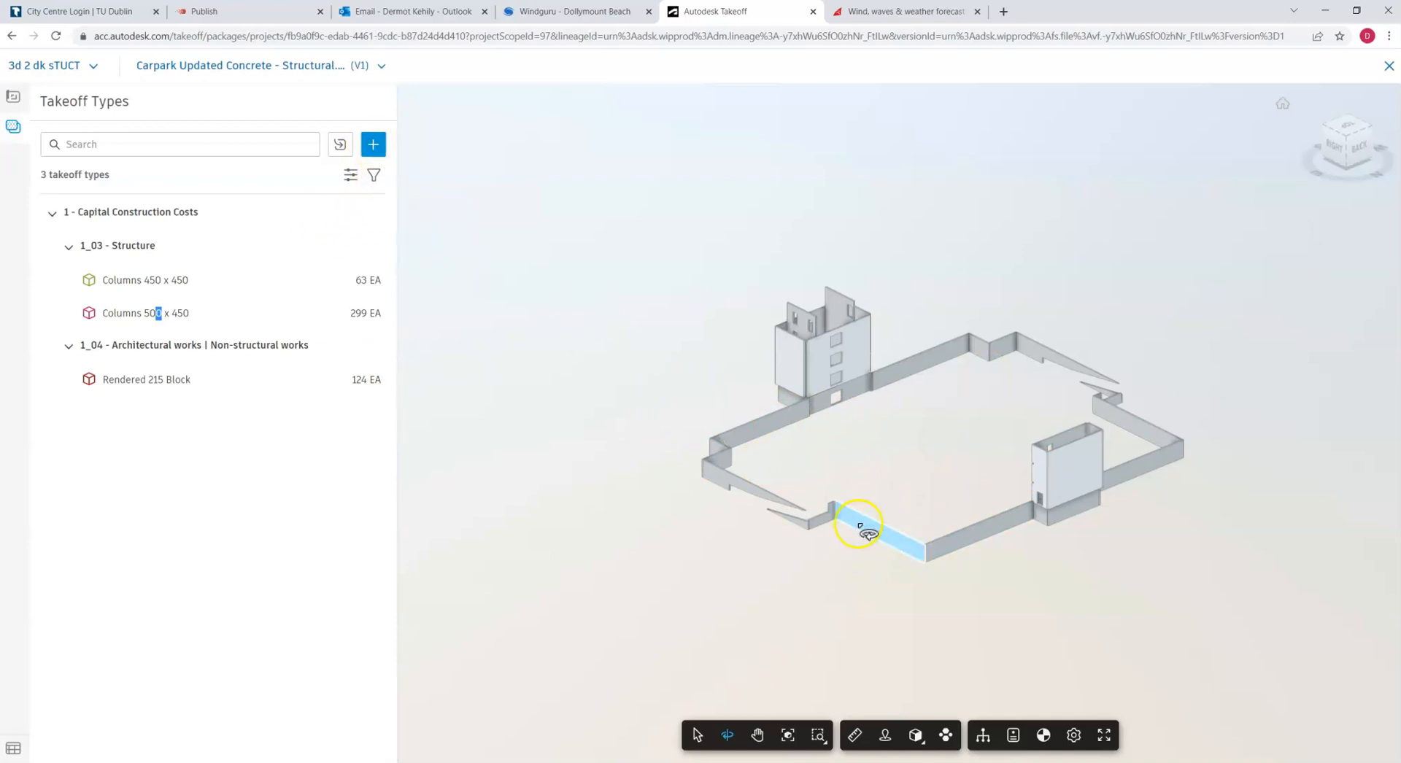
click(373, 144)
text(250 RC)
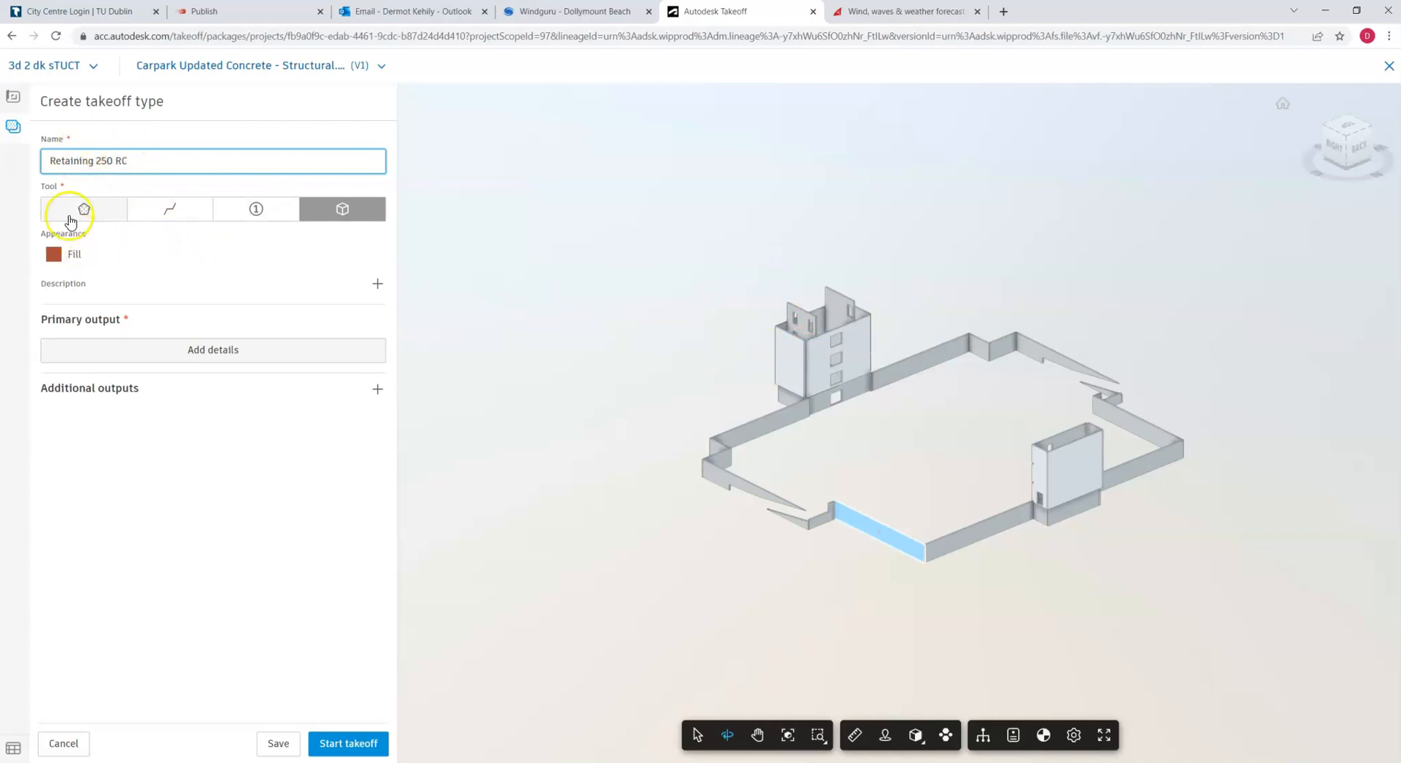
click(57, 260)
click(80, 385)
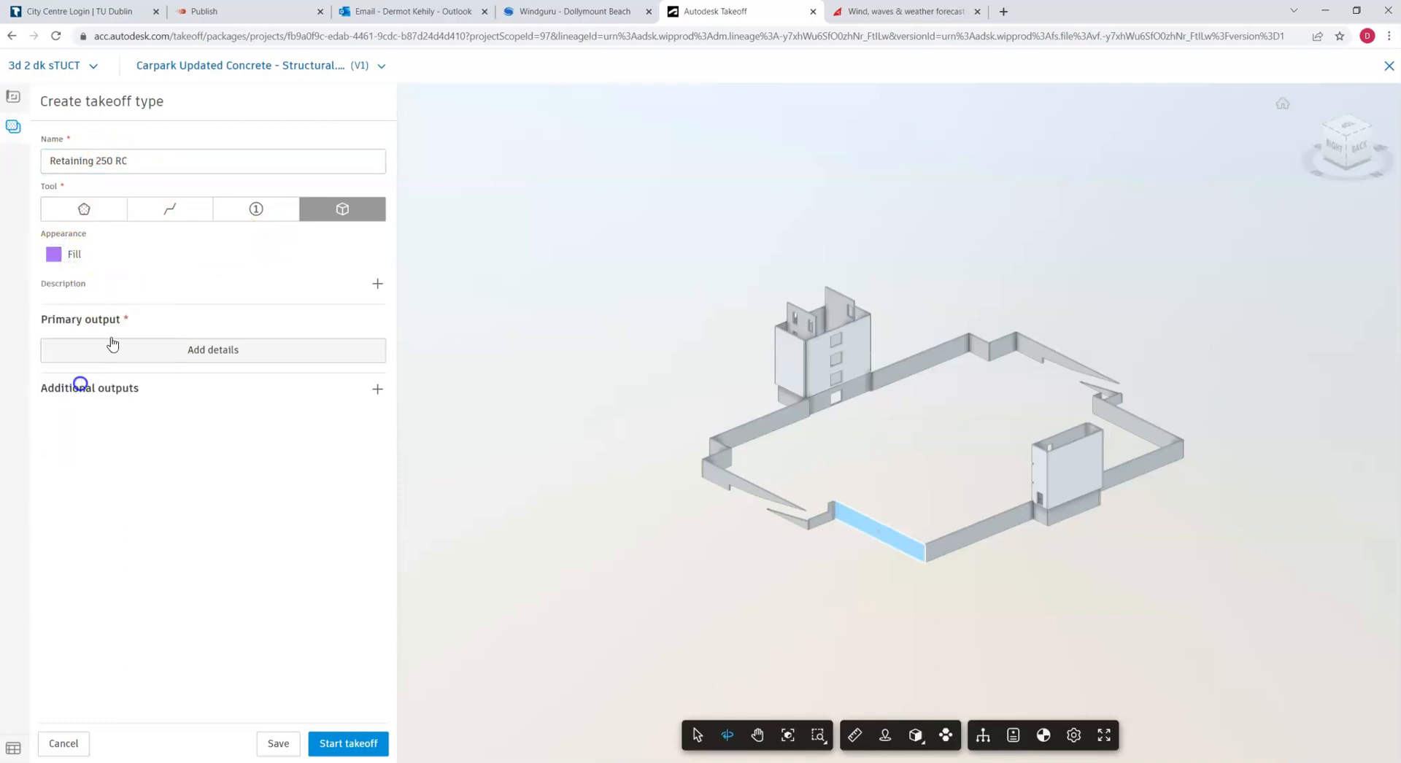
Name the takeoff type's primary output Volume and classify it as 1_02 - Substructure under Capital Construction Costs
click(175, 353)
text(Volume)
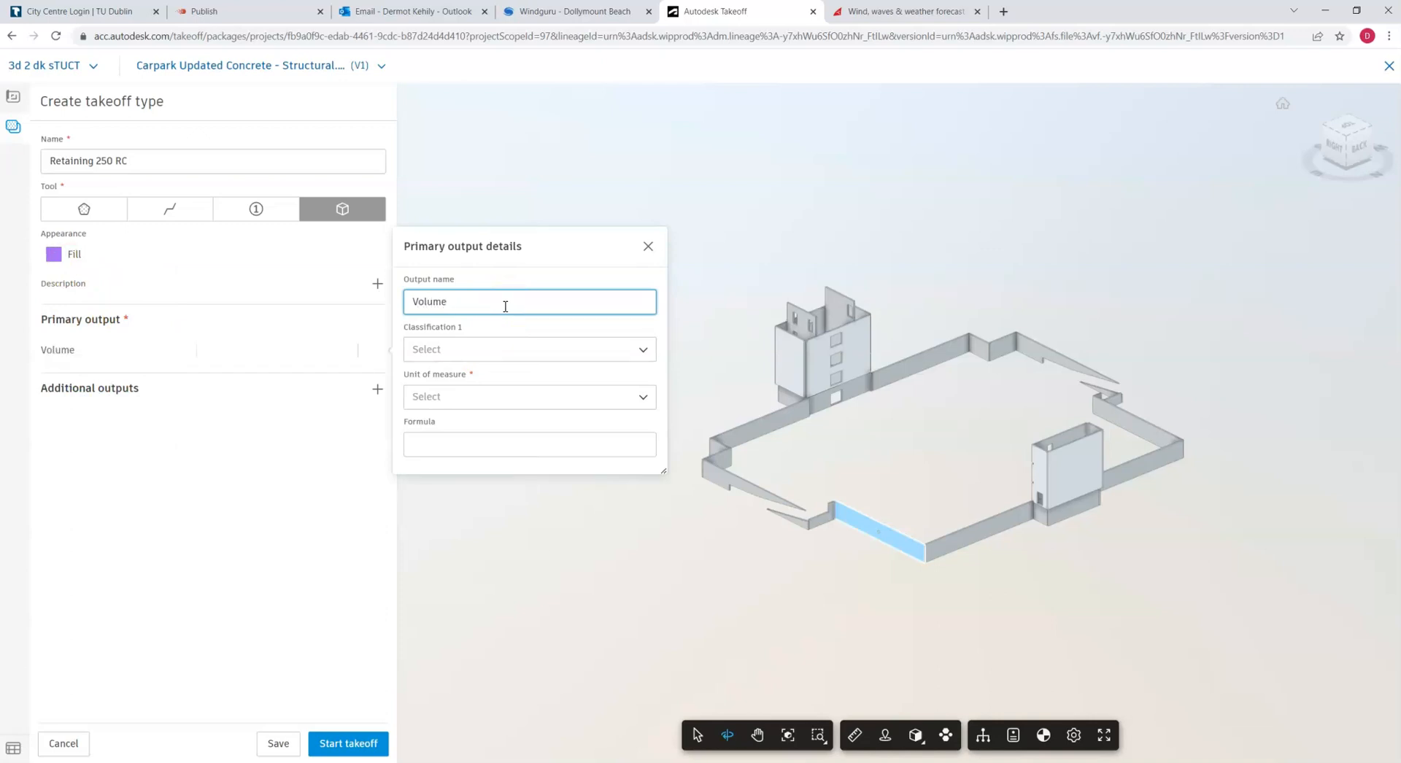
click(437, 352)
click(424, 378)
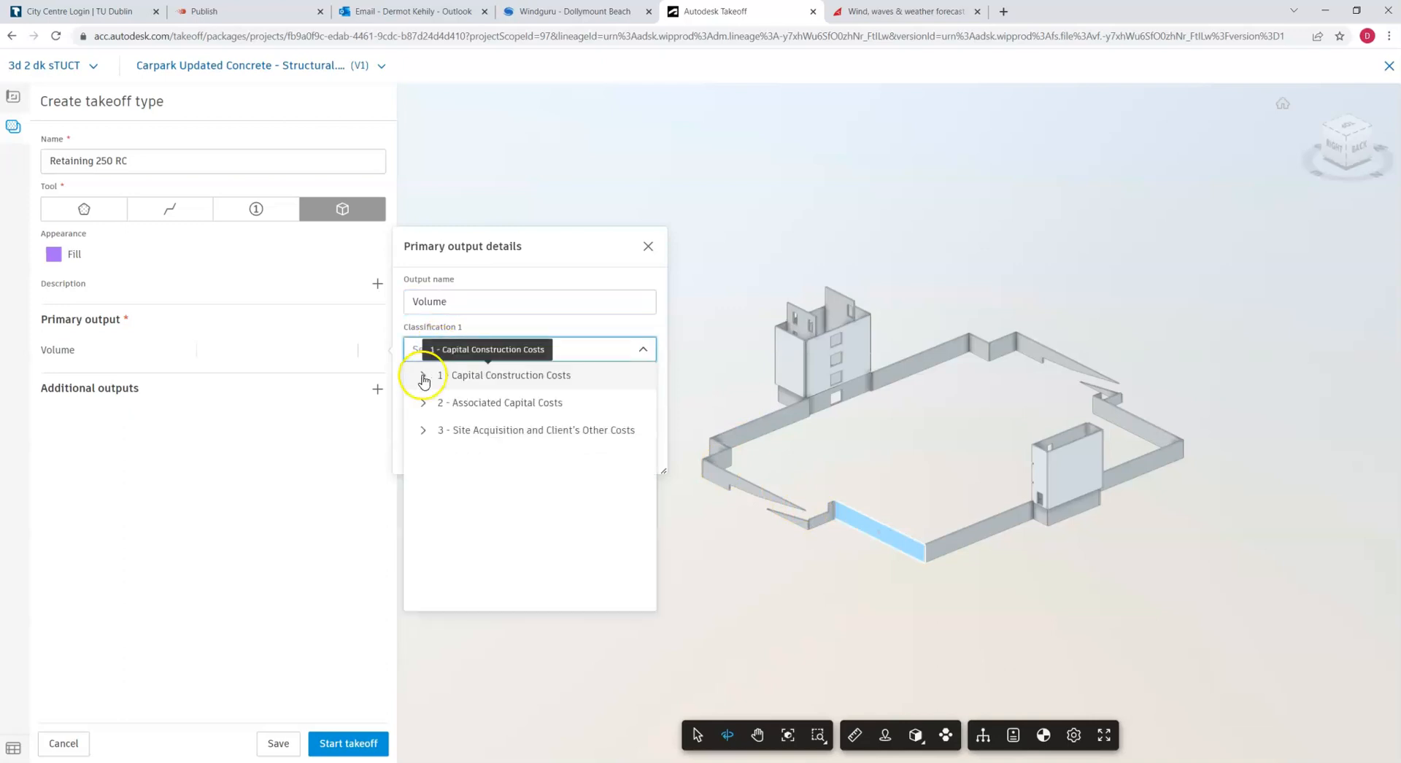
click(423, 378)
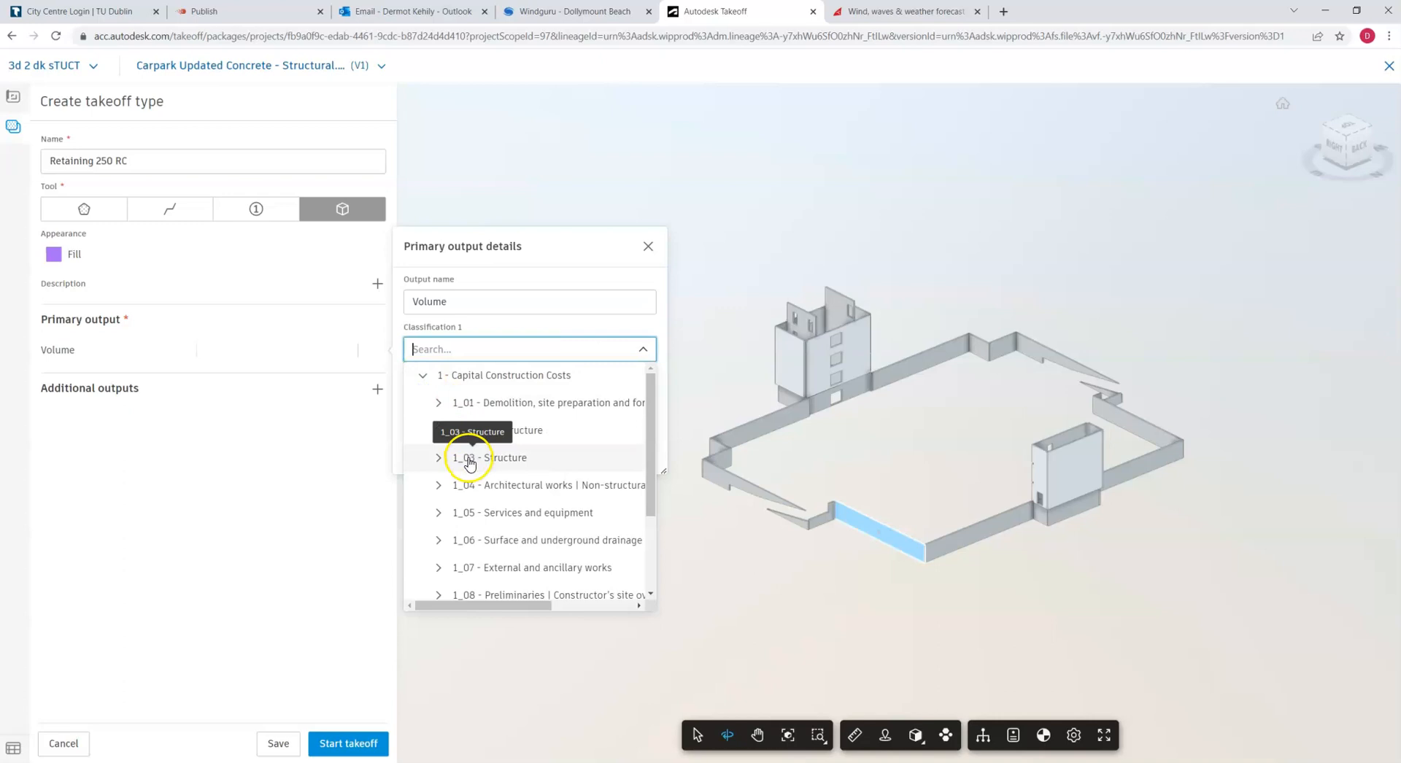
click(471, 431)
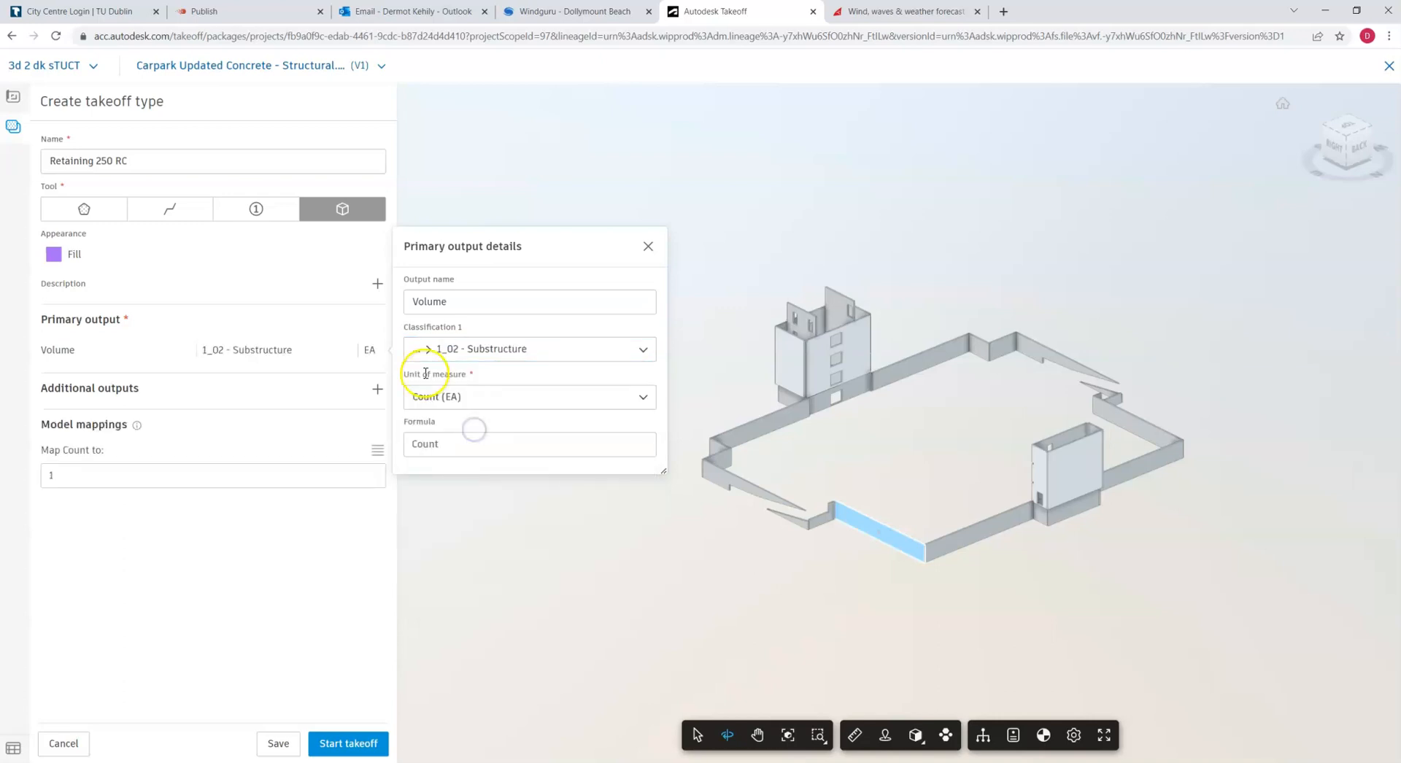
Set the primary output's unit of measure to Cubic Meters (M3) and its formula to Volume
click(454, 403)
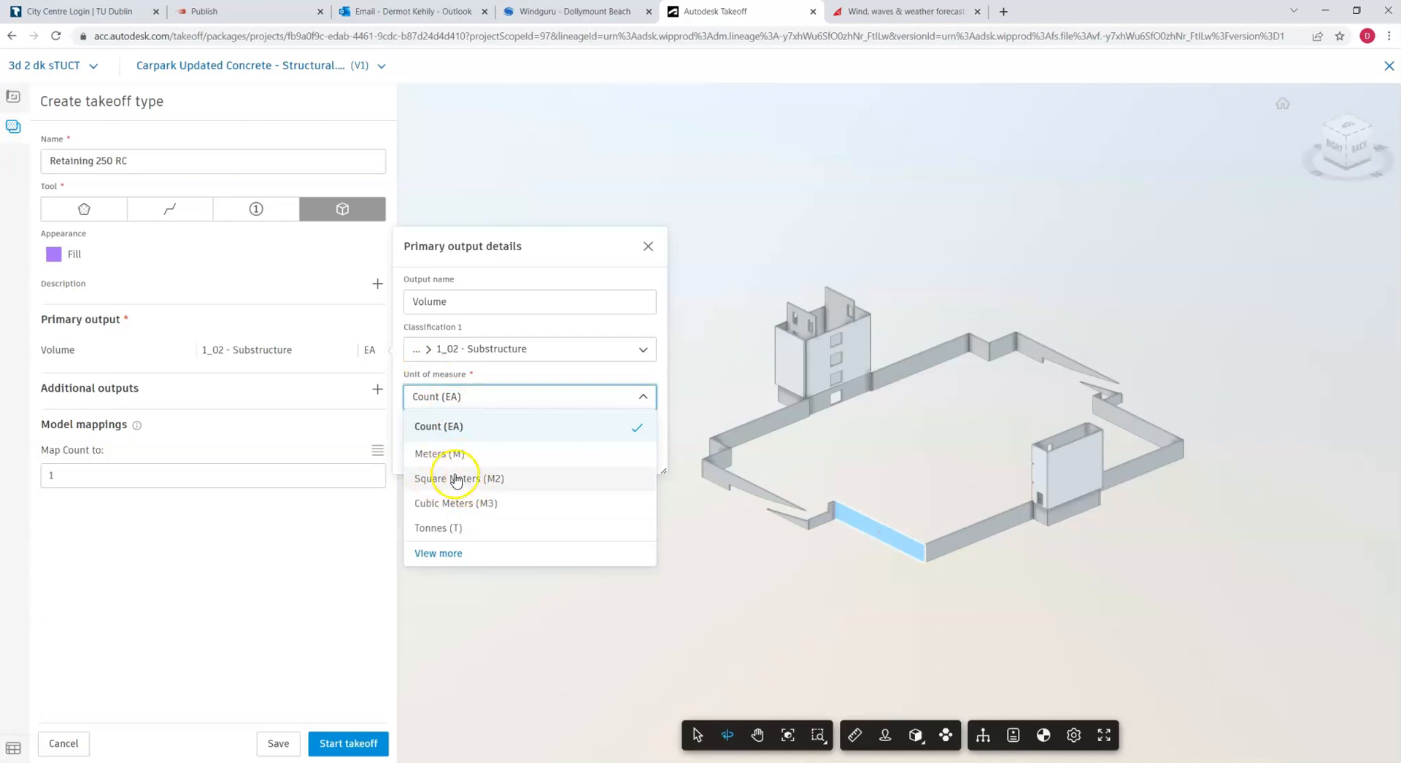
click(438, 503)
click(434, 445)
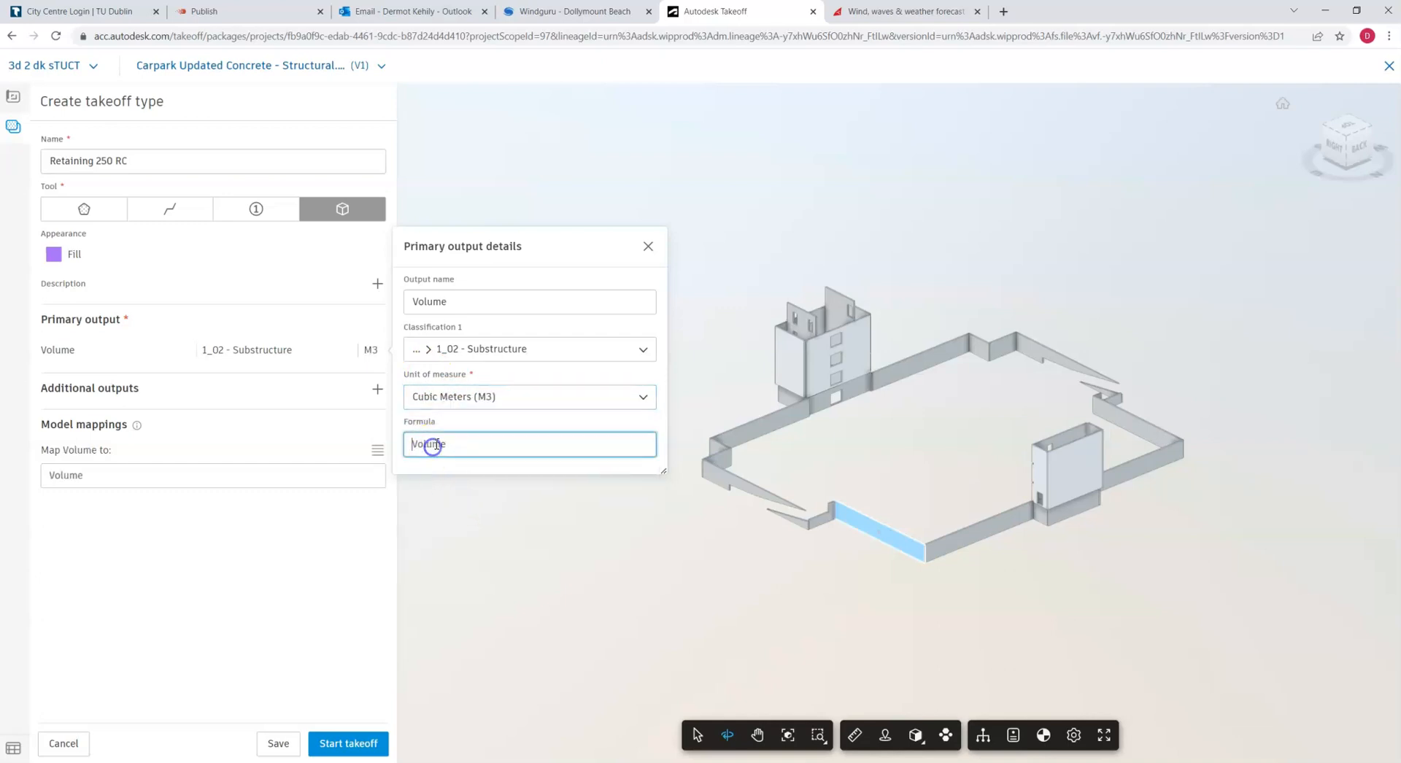
text(Volume)
click(443, 394)
Map Volume to the Volume BIM object property and check that property in the selected wall's model properties
click(211, 476)
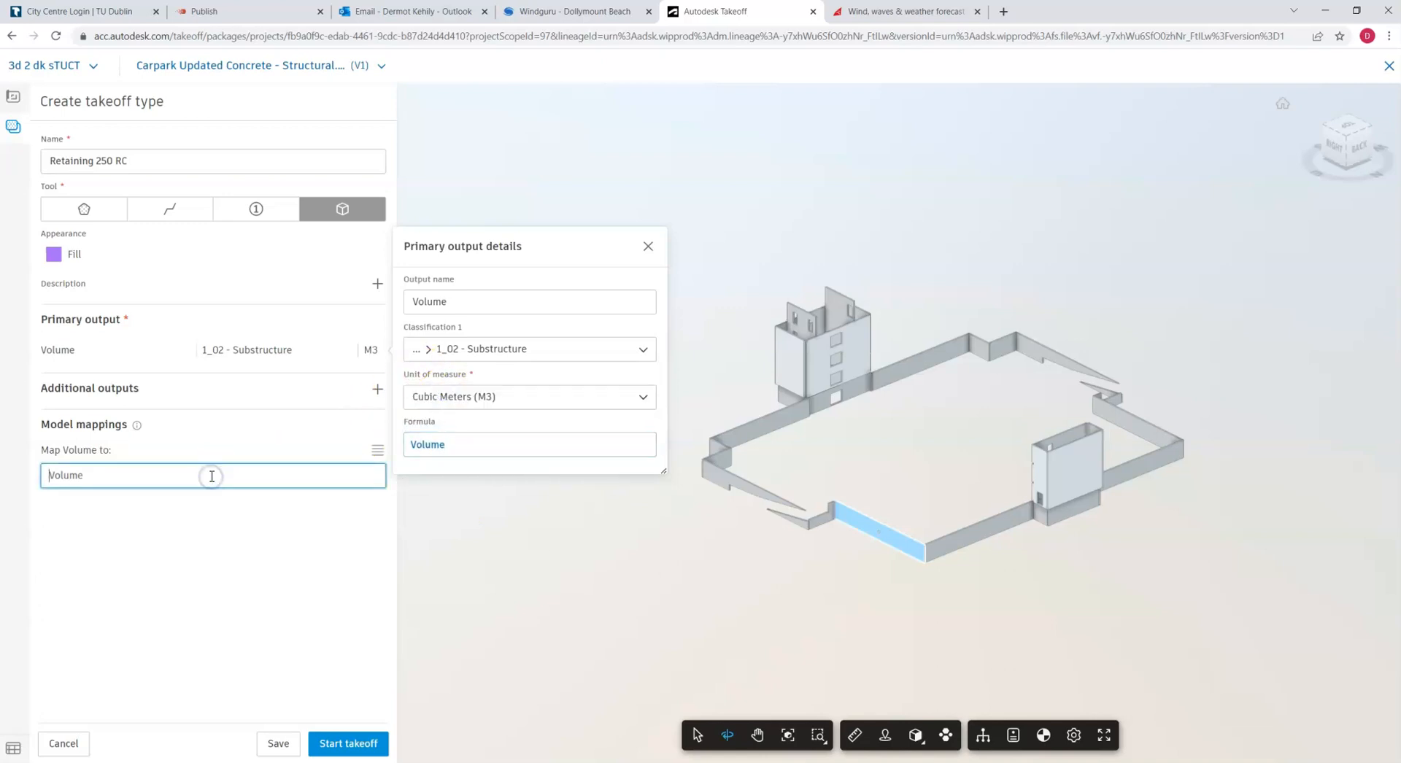
text(Volume)
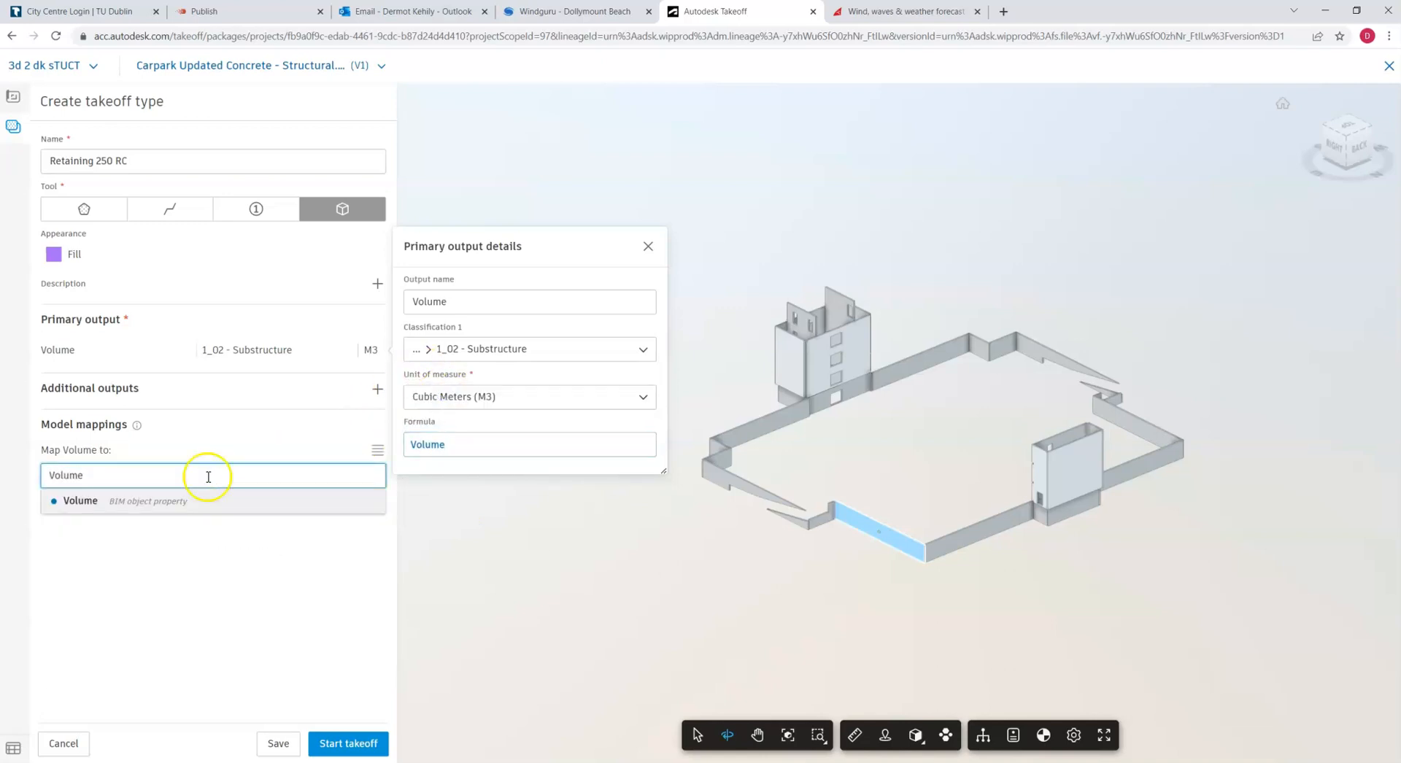
click(73, 501)
click(378, 451)
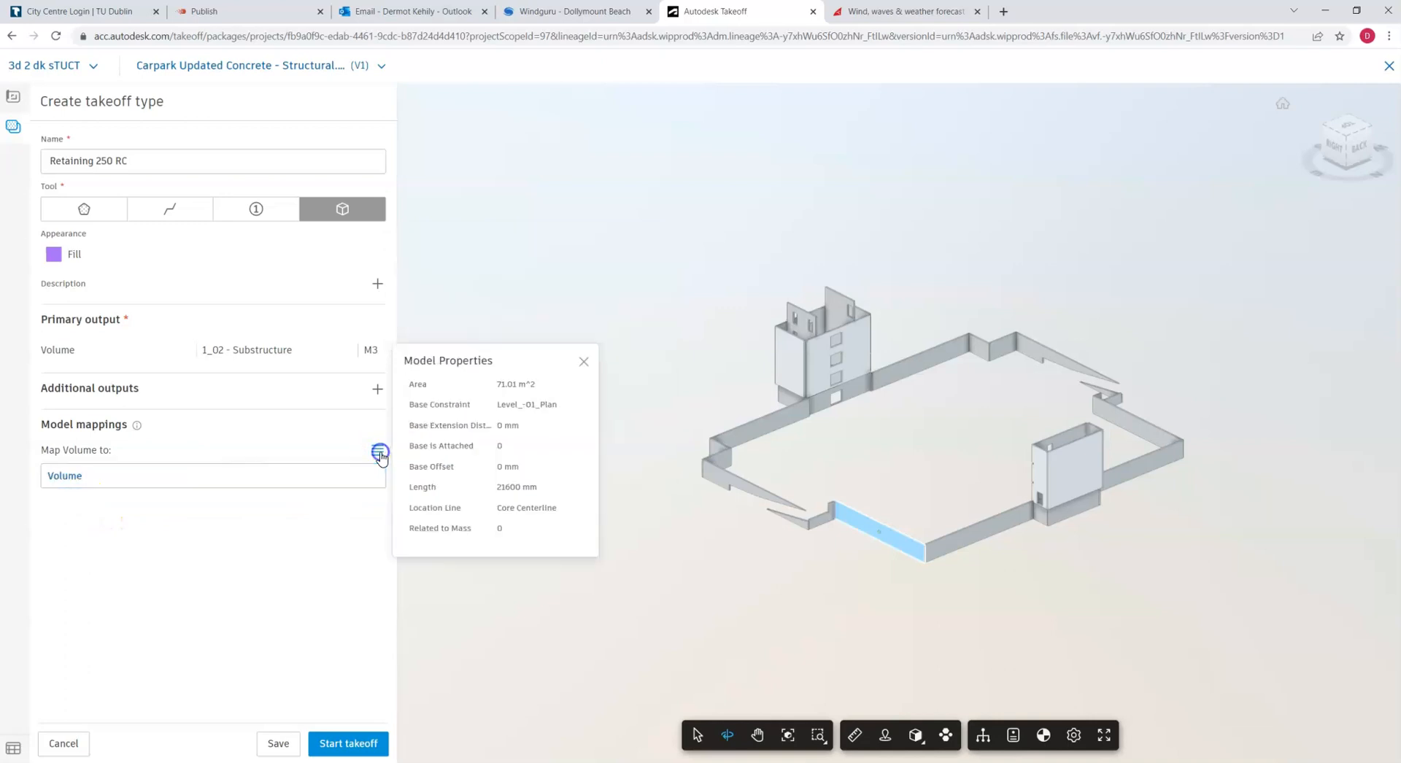
scroll(456, 392, down, 3)
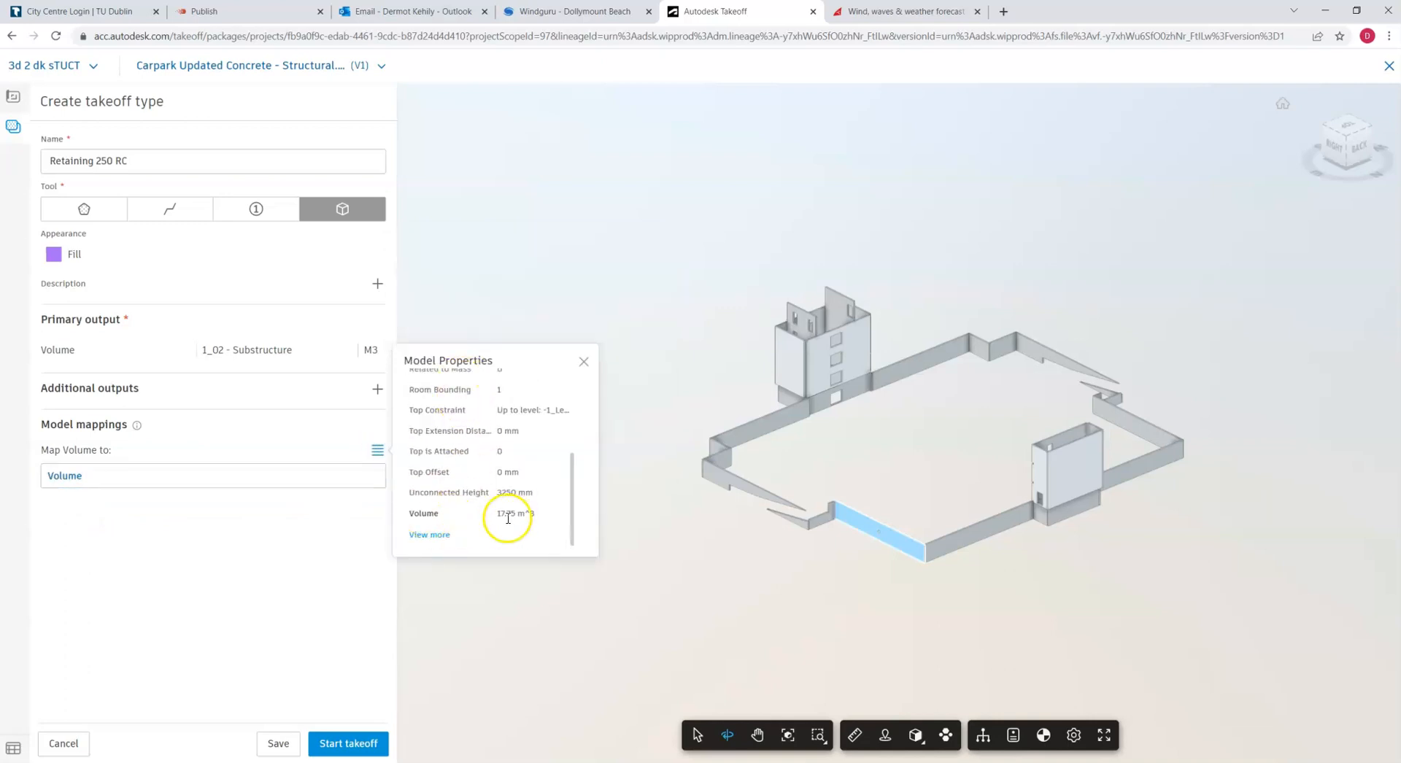
Add an additional output named Wall Area and classify it as 1_02 - Substructure under Capital Construction Costs
click(584, 361)
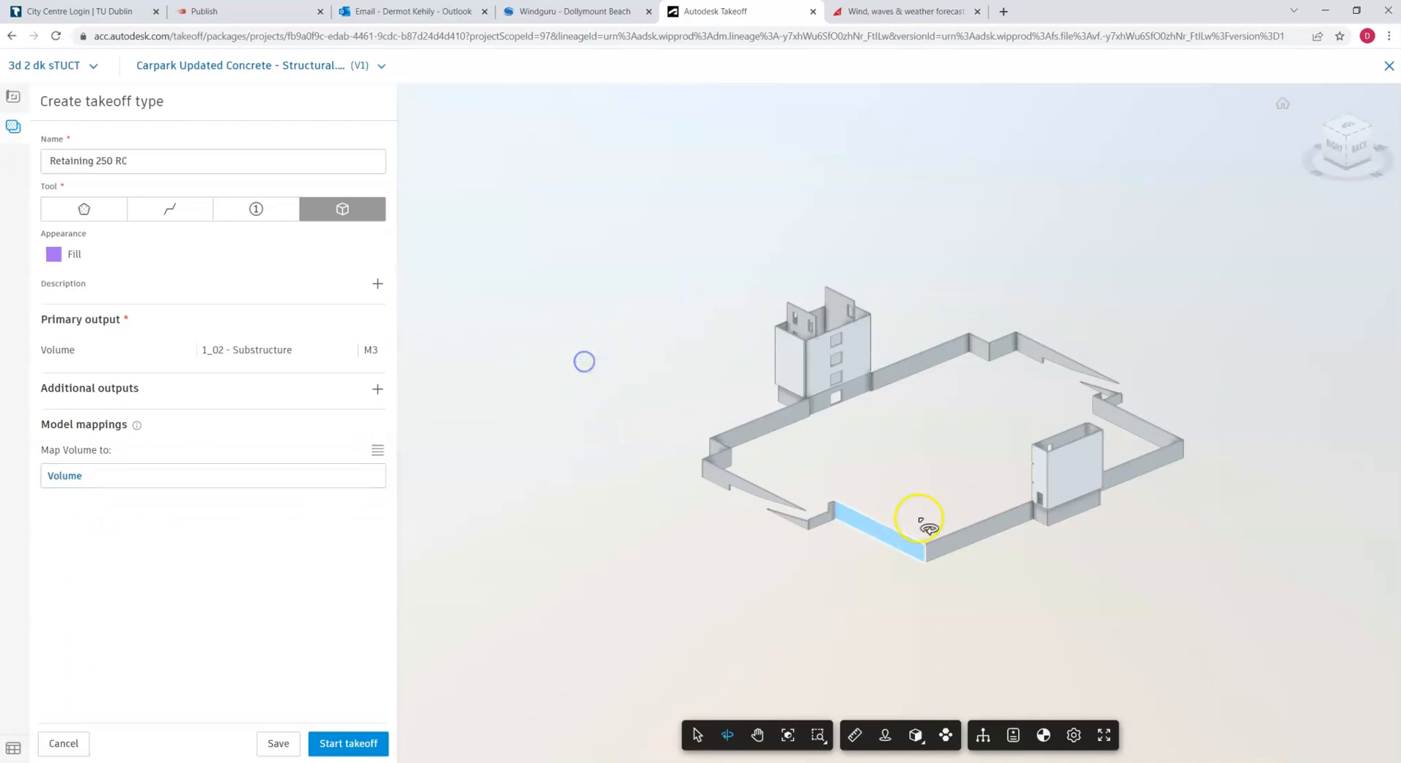
click(378, 389)
click(439, 372)
text(Wall Area)
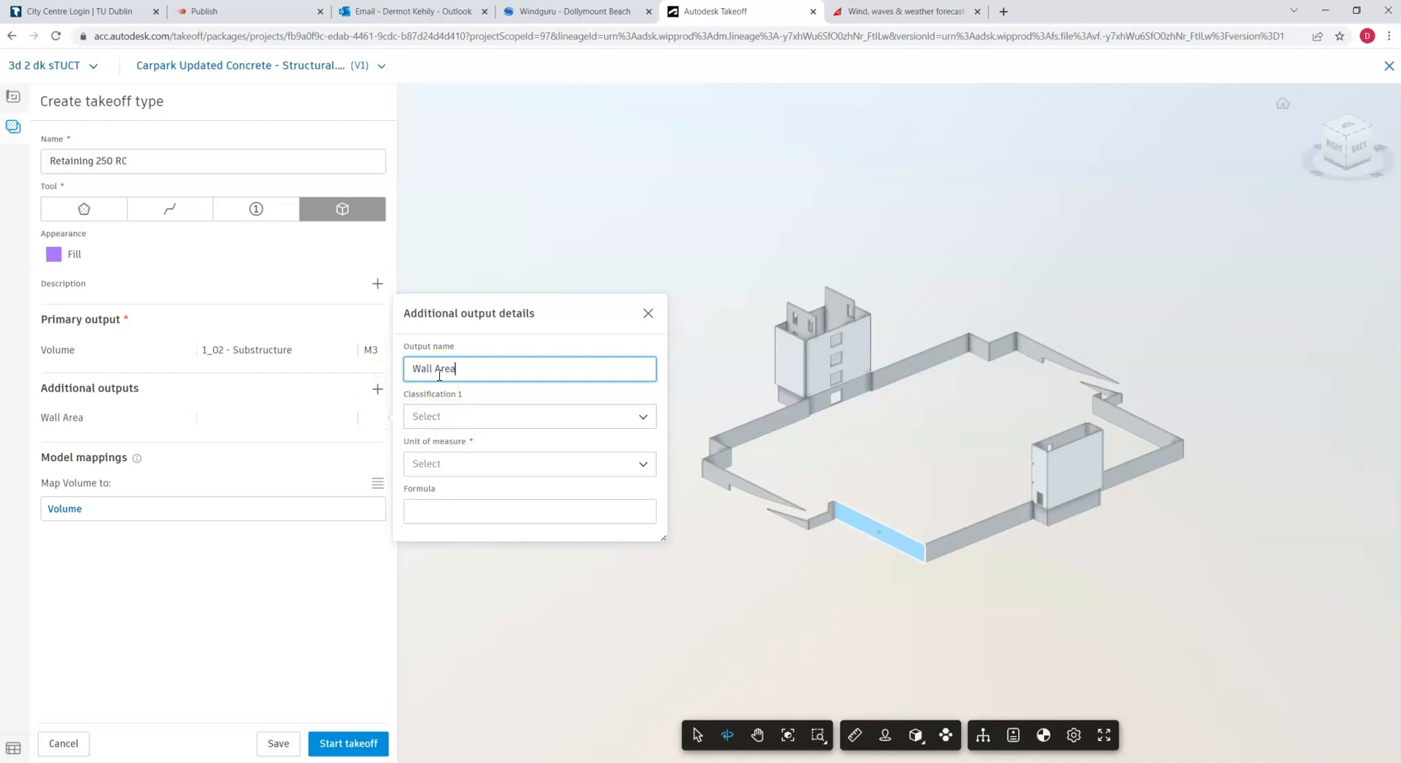
click(444, 419)
click(434, 447)
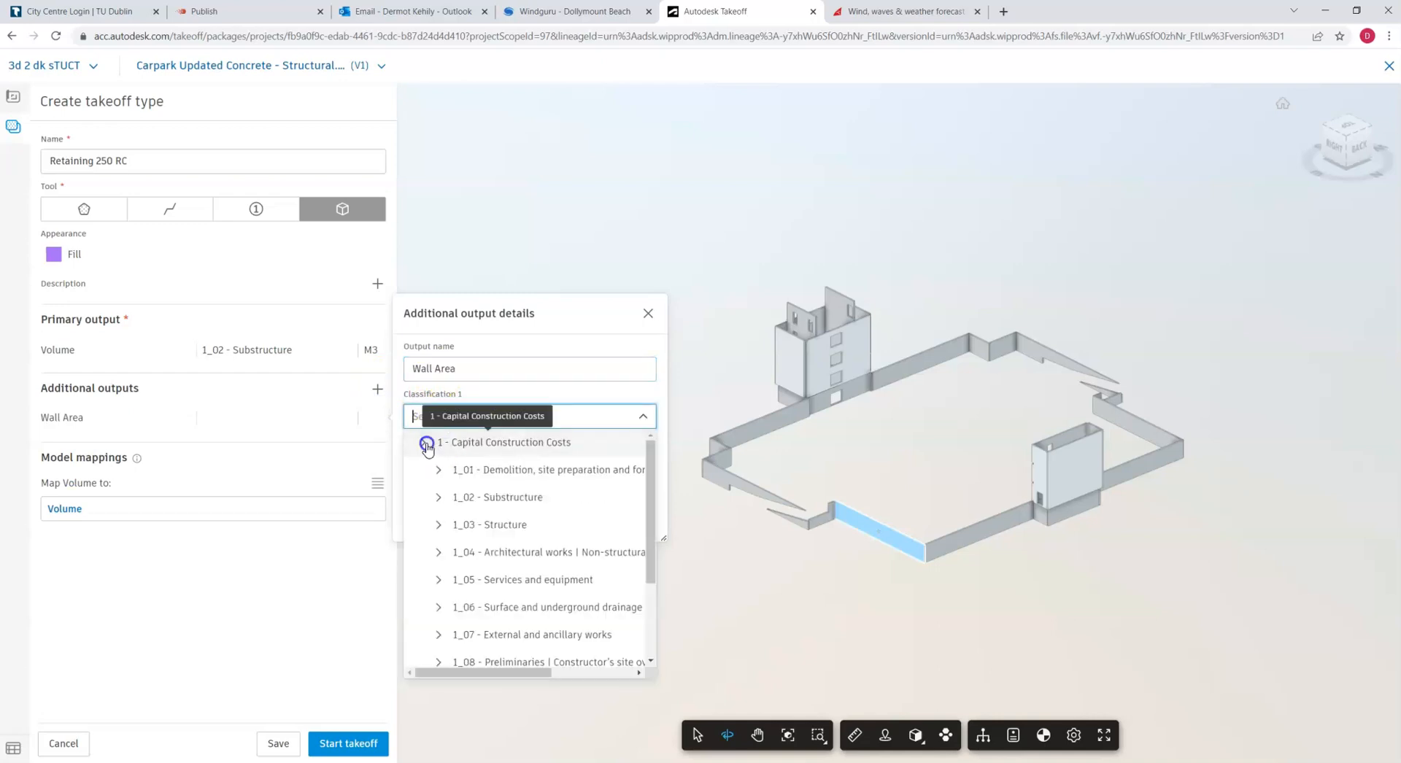
click(456, 501)
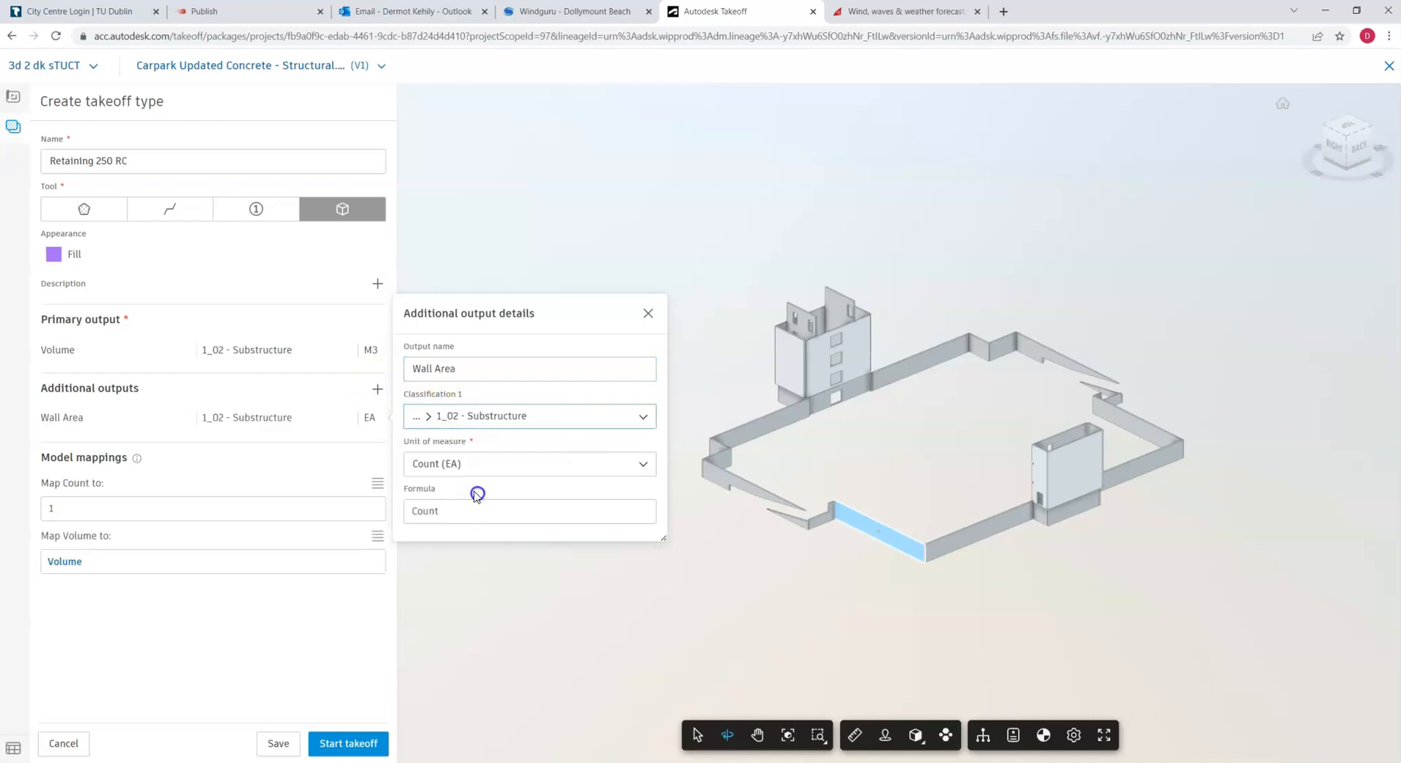
Set the Wall Area output's unit of measure to Square Meters (M2) and its formula to Area
click(462, 468)
click(467, 548)
click(436, 511)
text(Area)
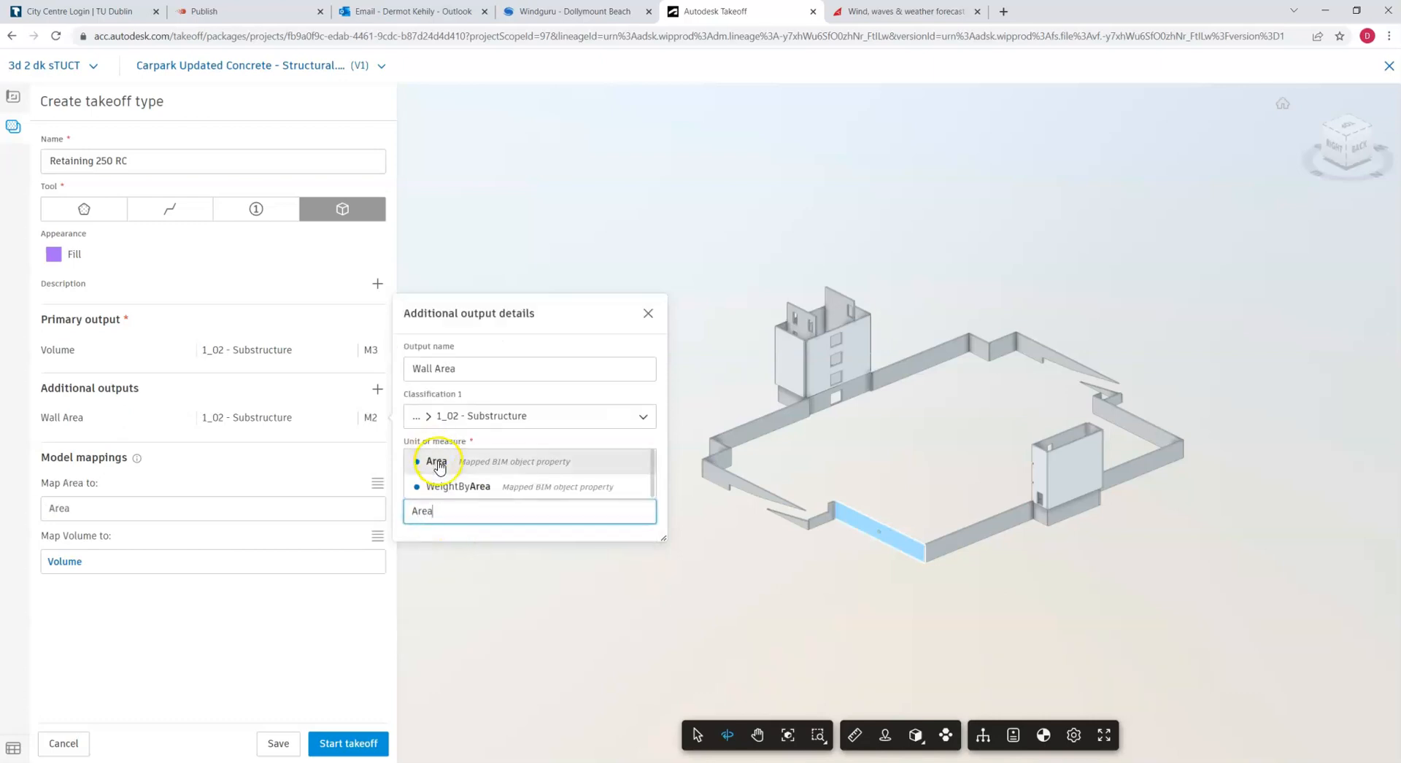
click(437, 461)
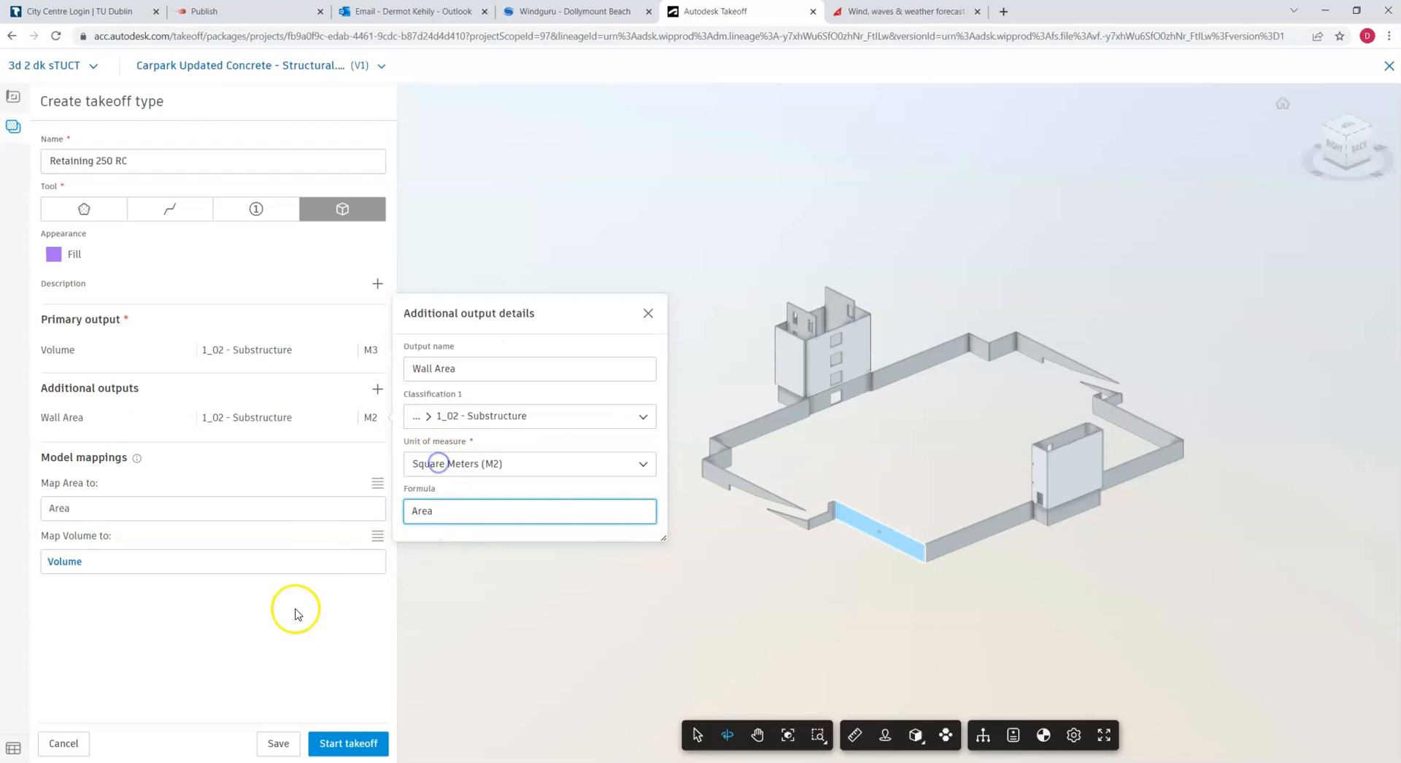
Map Area to the Area BIM object property and check that property in the selected wall's model properties
click(151, 503)
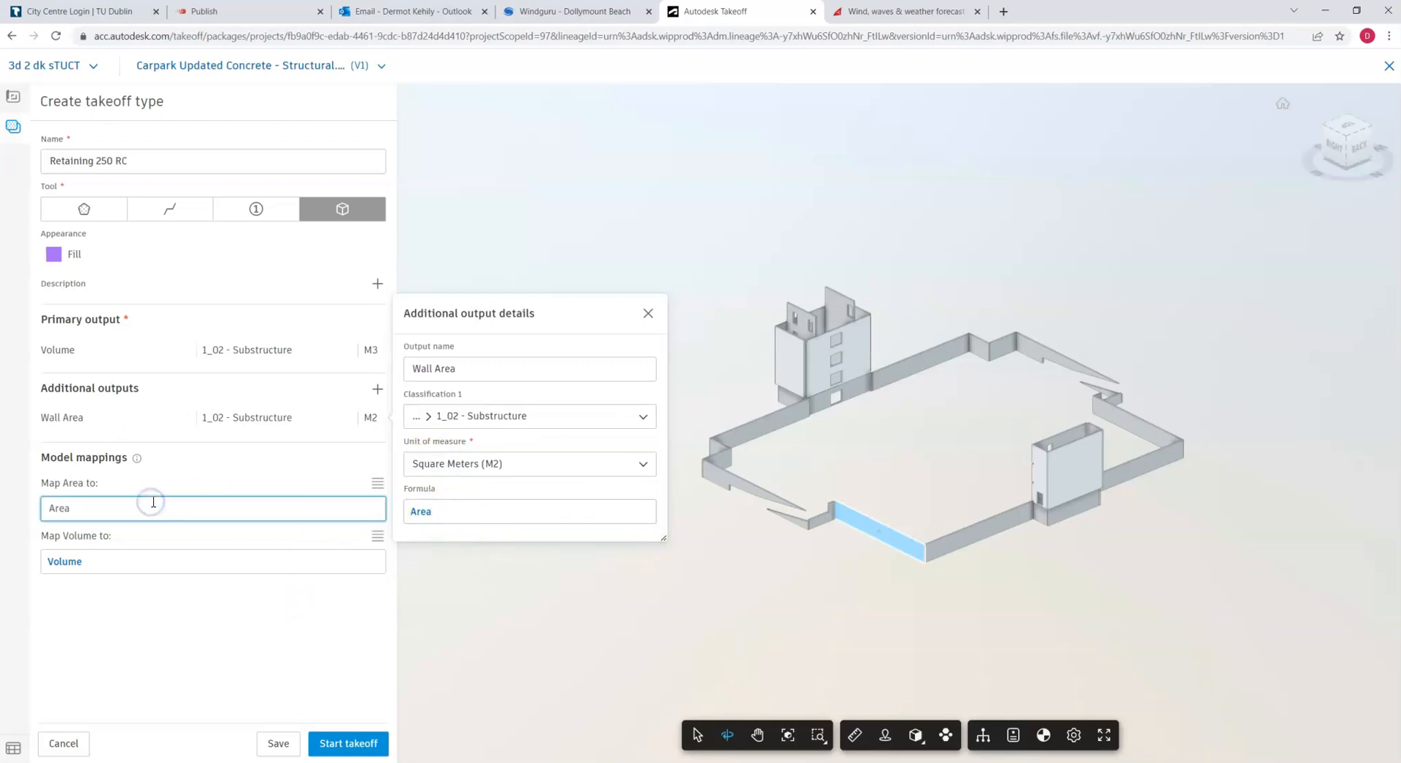
text(Area)
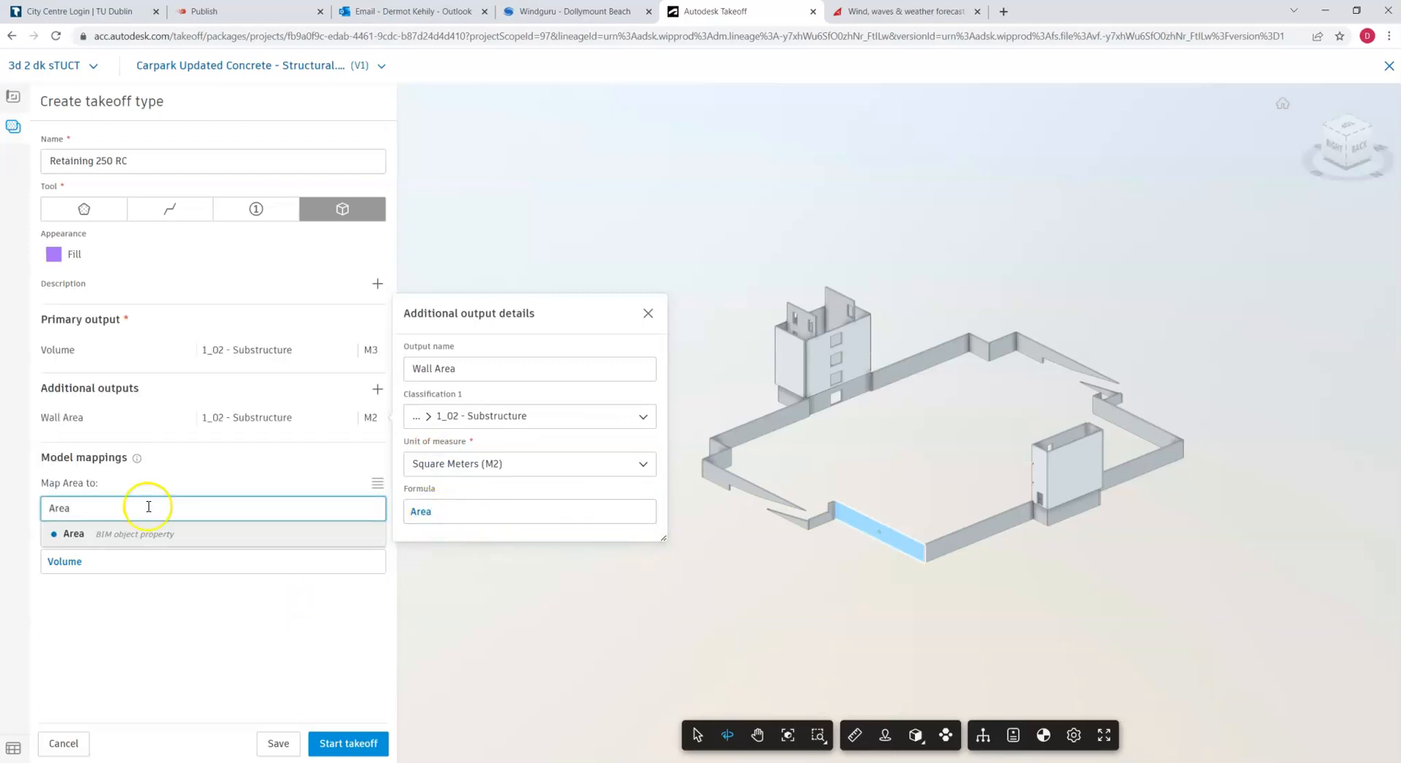
click(104, 536)
click(377, 484)
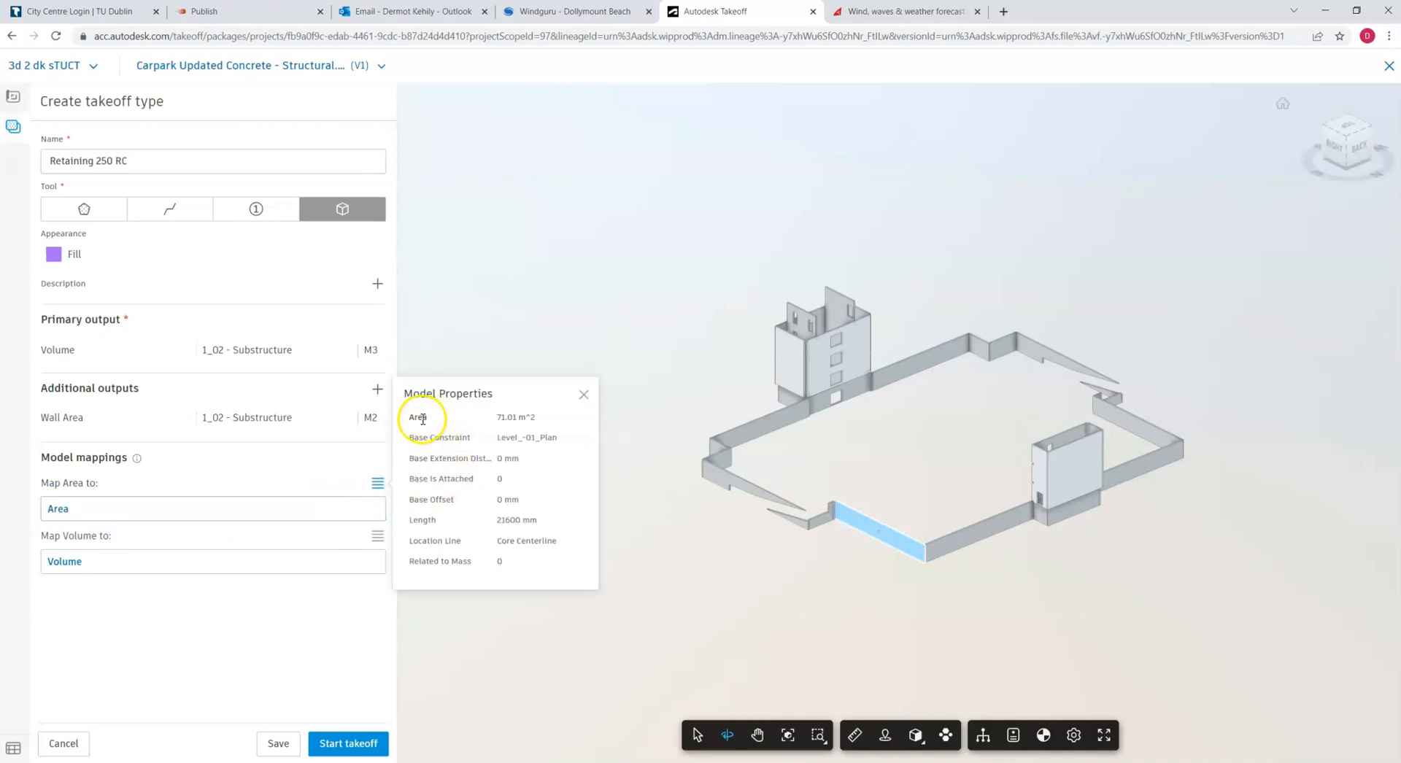
click(584, 394)
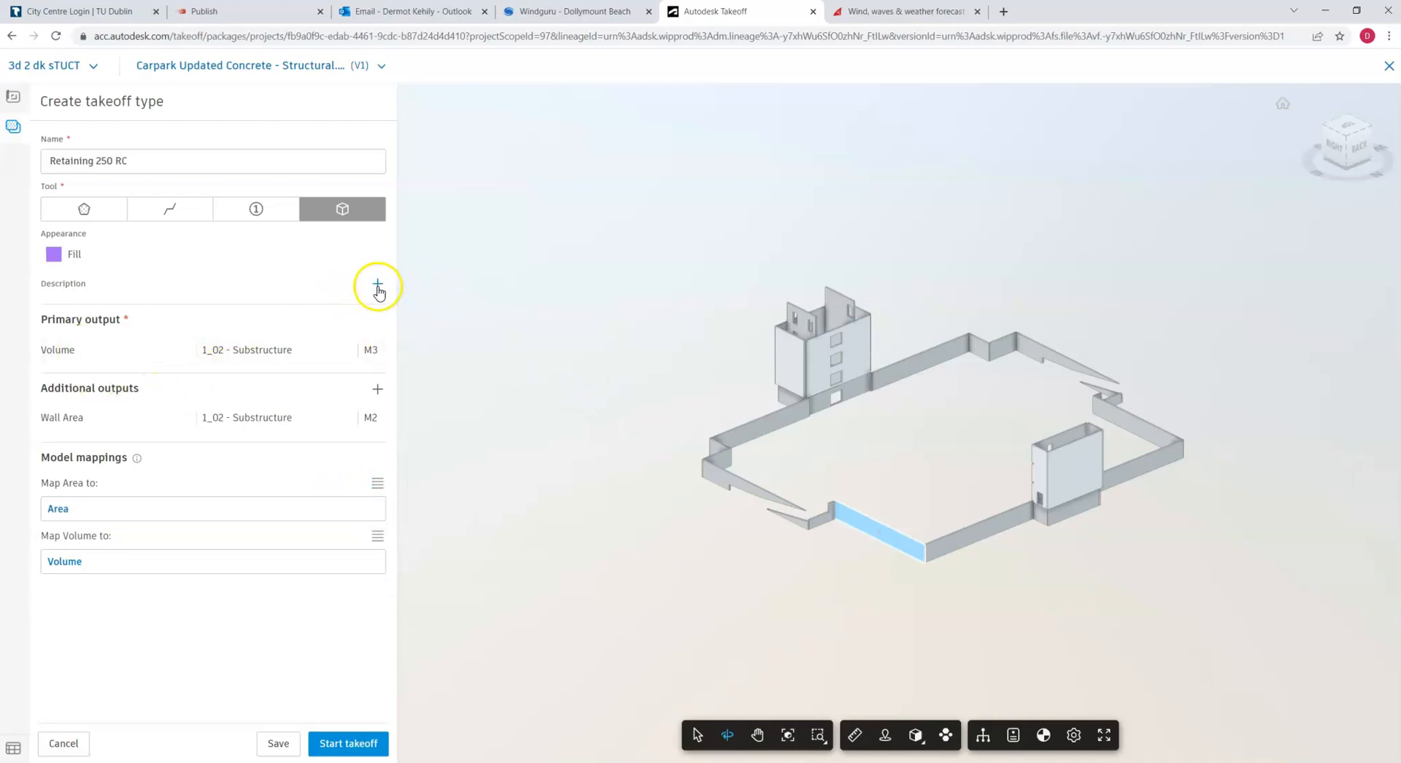
scroll(849, 512, up, 5)
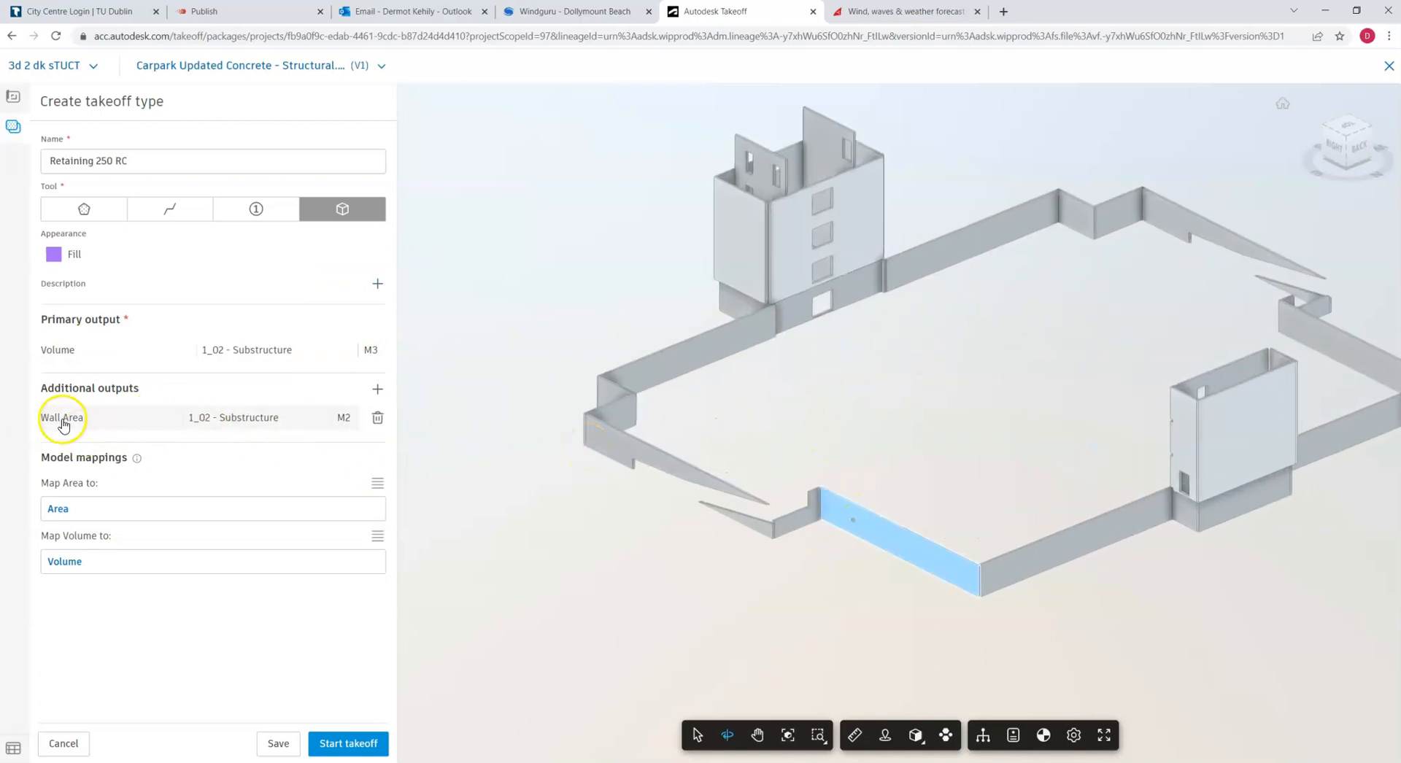
mouse_move(70, 425)
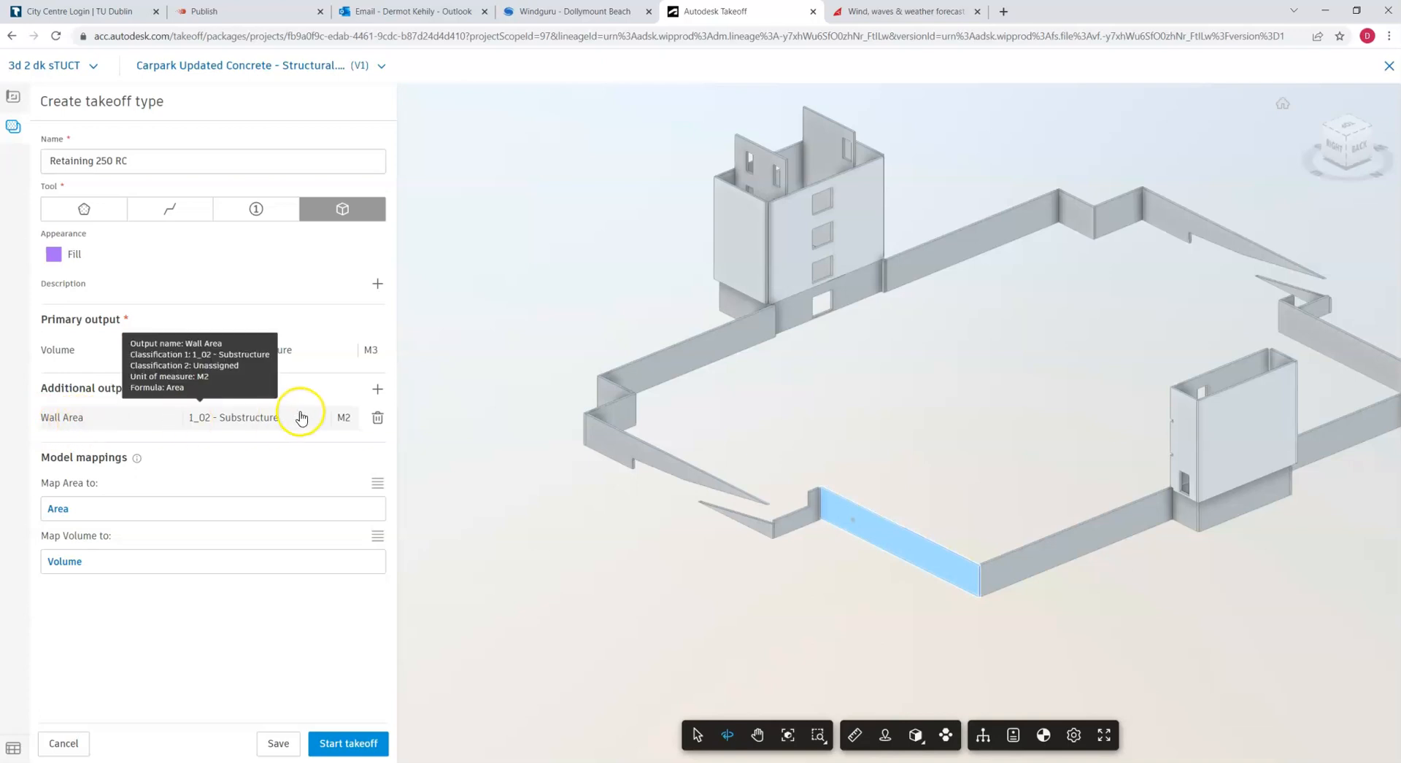
Add another additional output named Rebar and classify it as 1_02 - Substructure under Capital Construction Costs
click(376, 394)
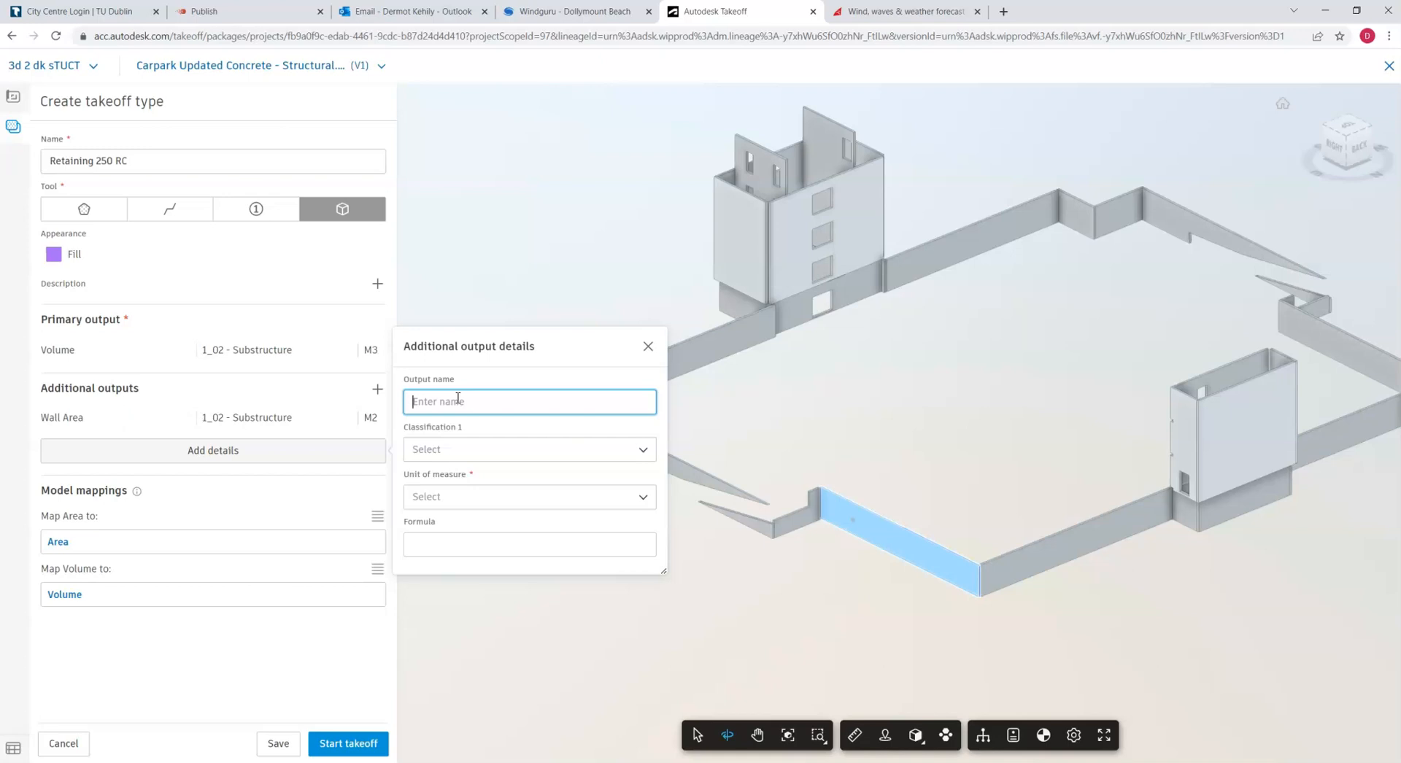
text(Rebar)
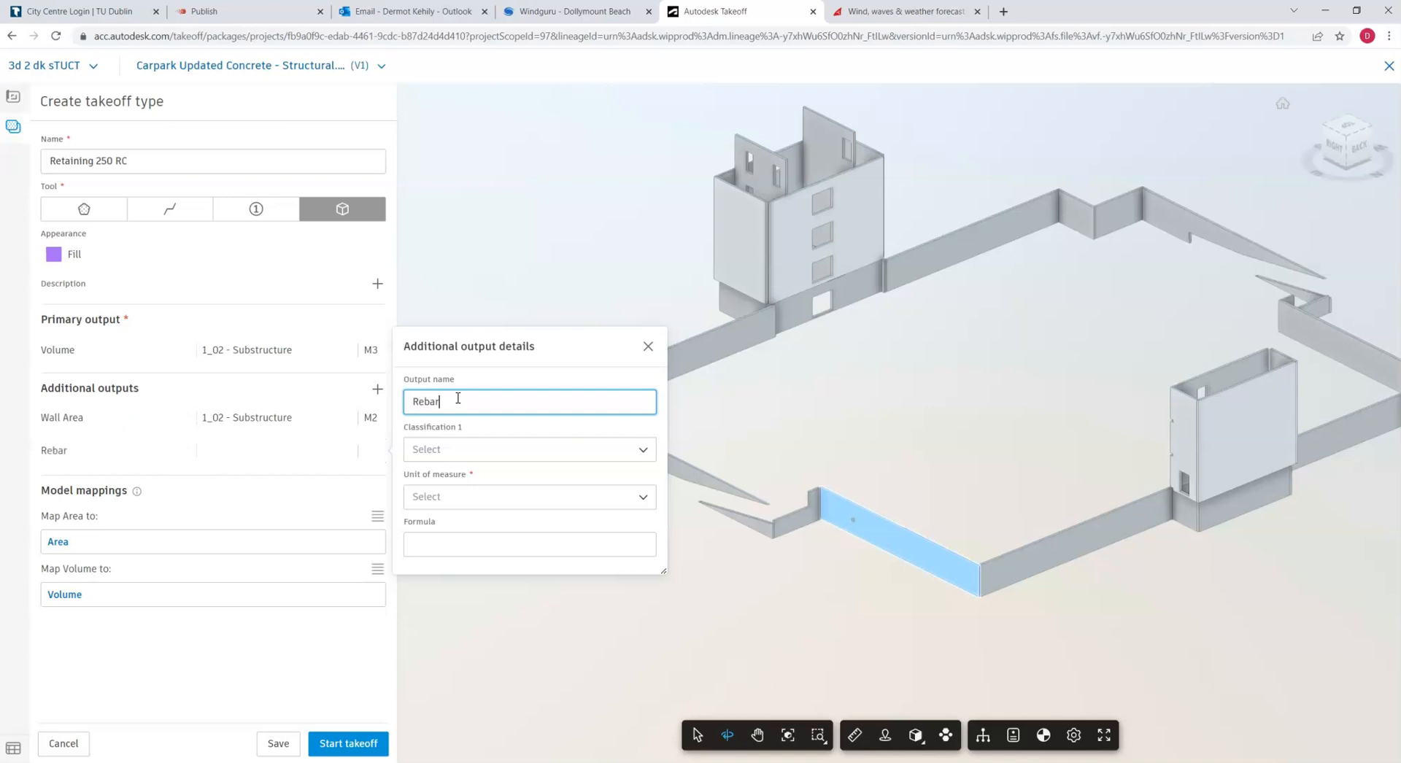
click(460, 452)
click(427, 479)
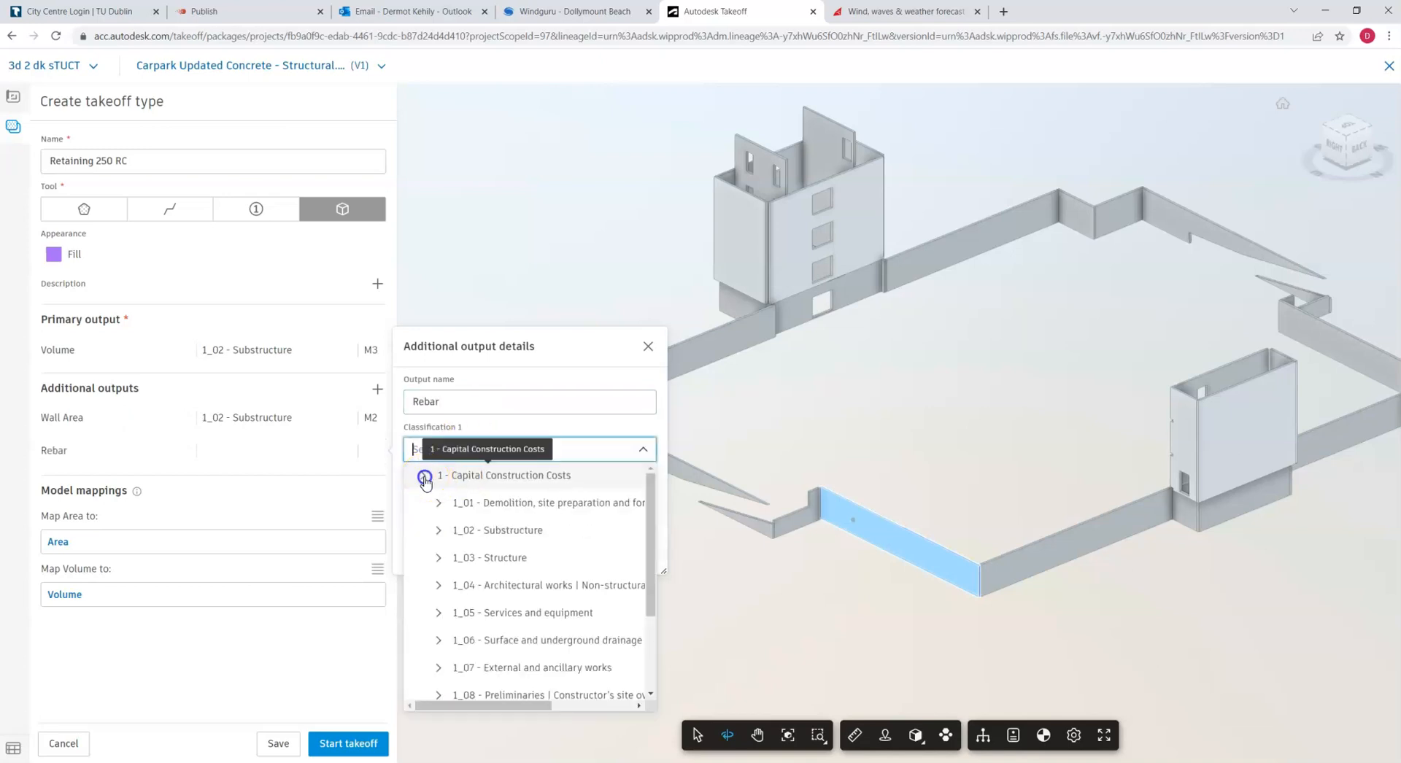
click(460, 530)
Set the Rebar output's unit of measure to Tonnes (T) and its formula to Volume * WeightByVolume
click(447, 494)
click(484, 627)
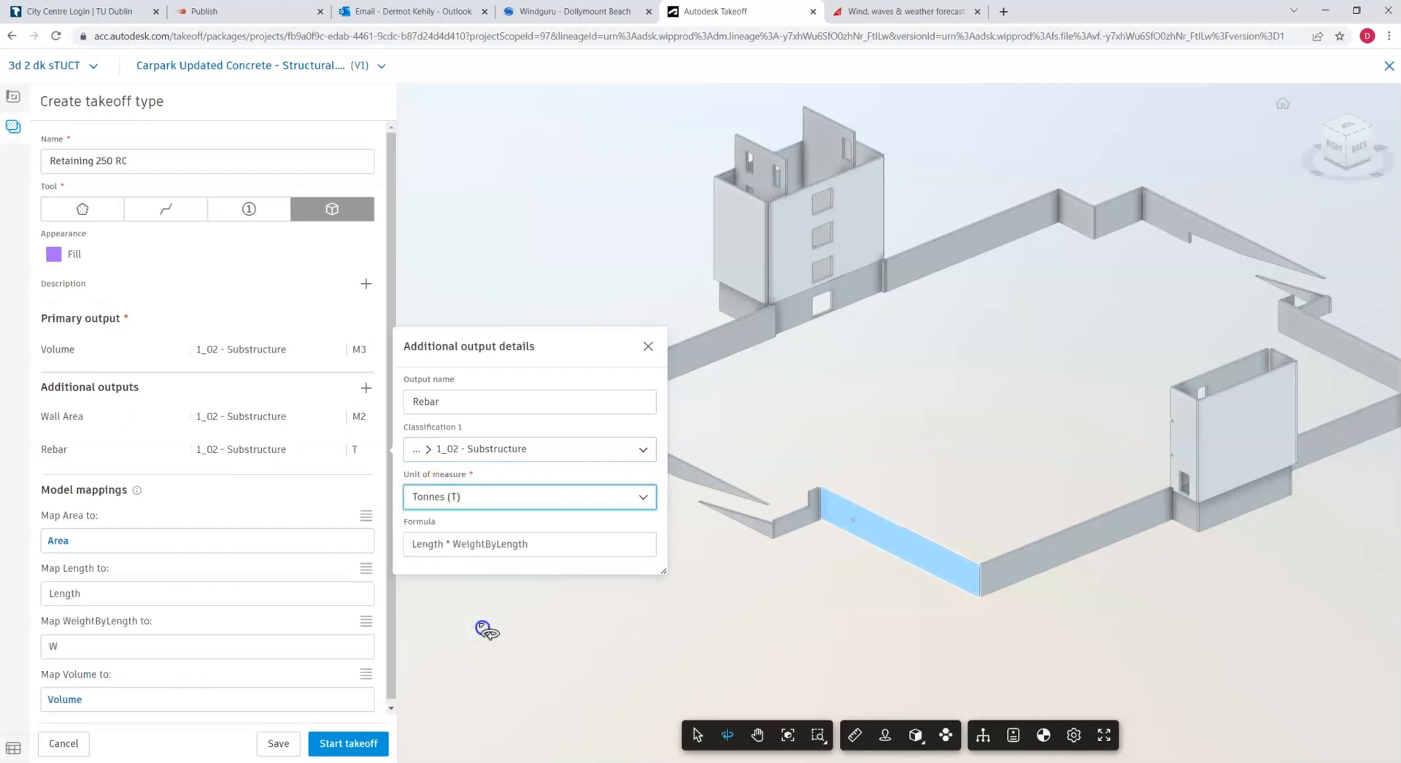
click(452, 545)
text(Volume)
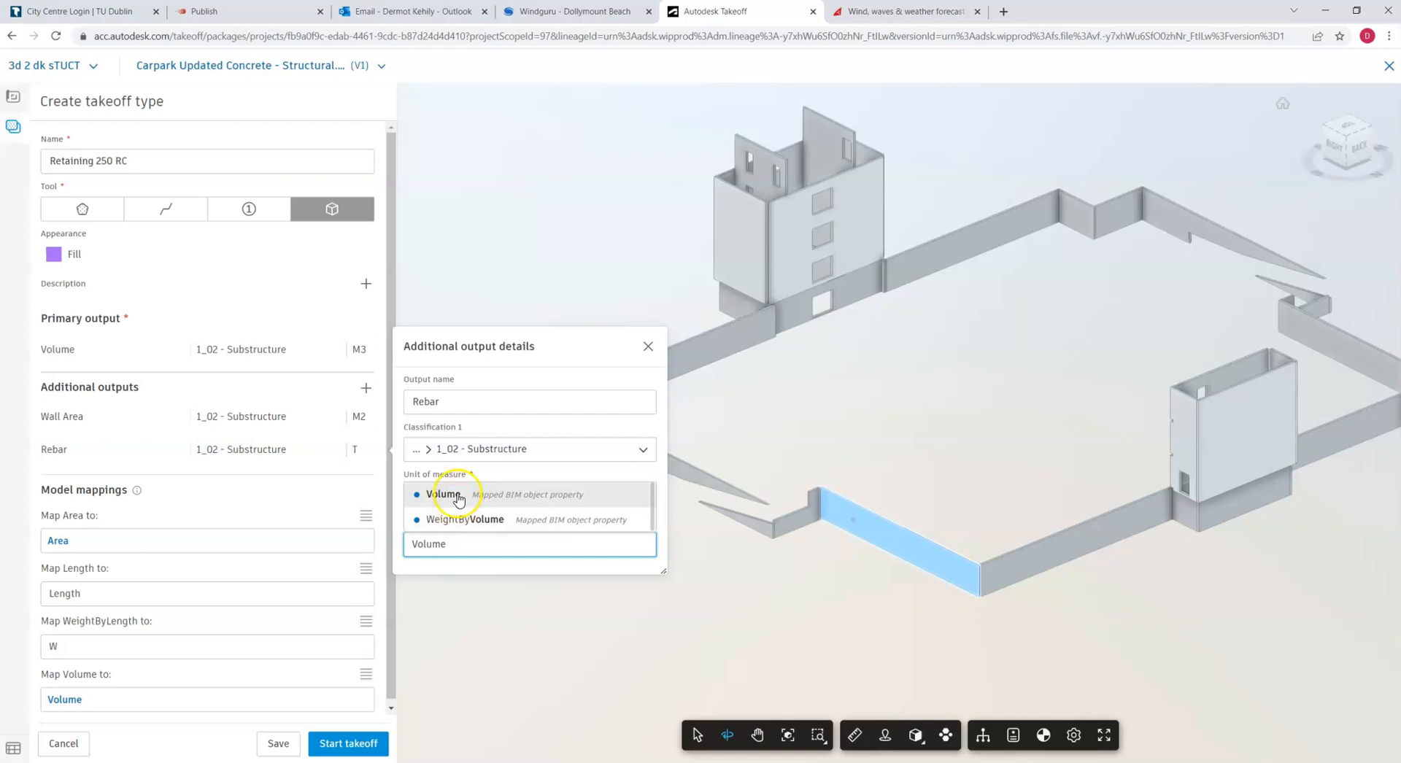
click(467, 495)
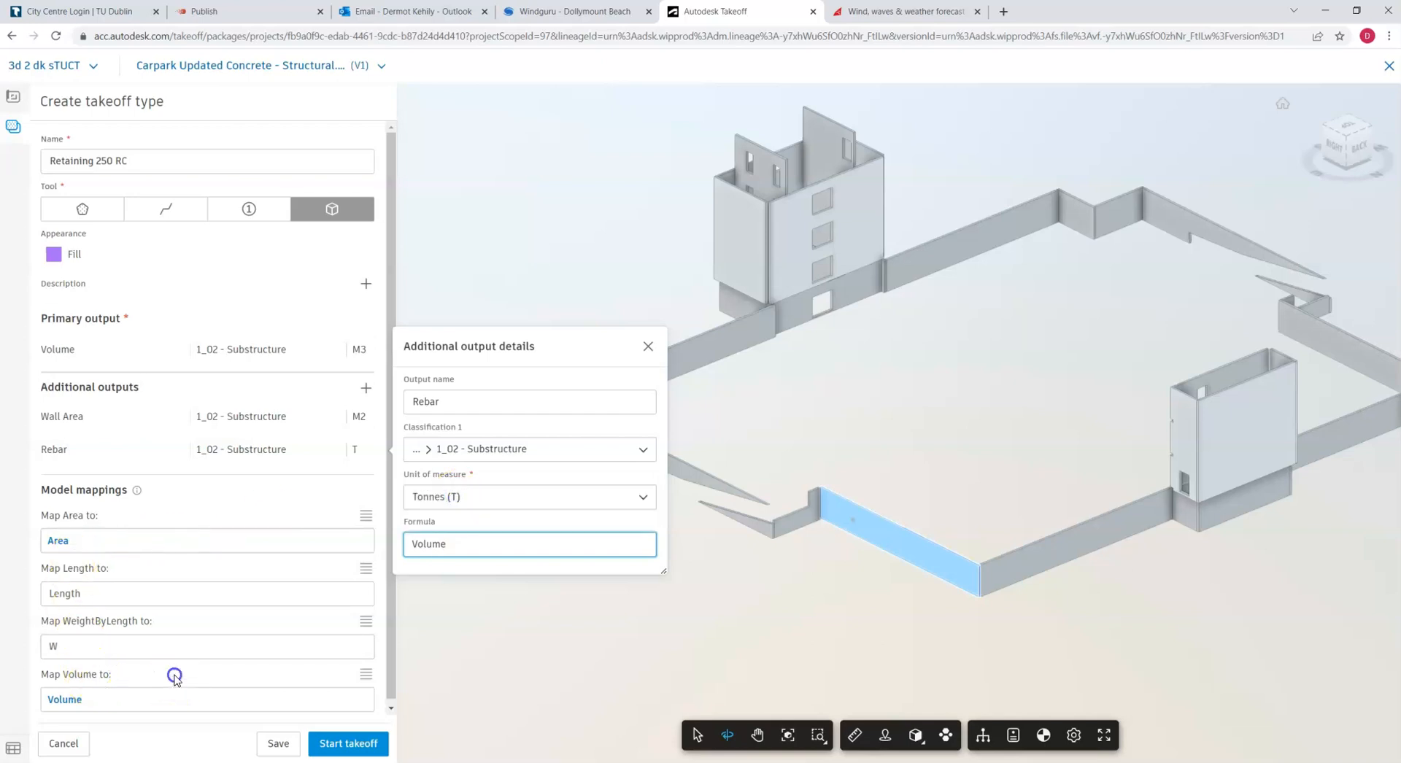
click(471, 547)
text(*)
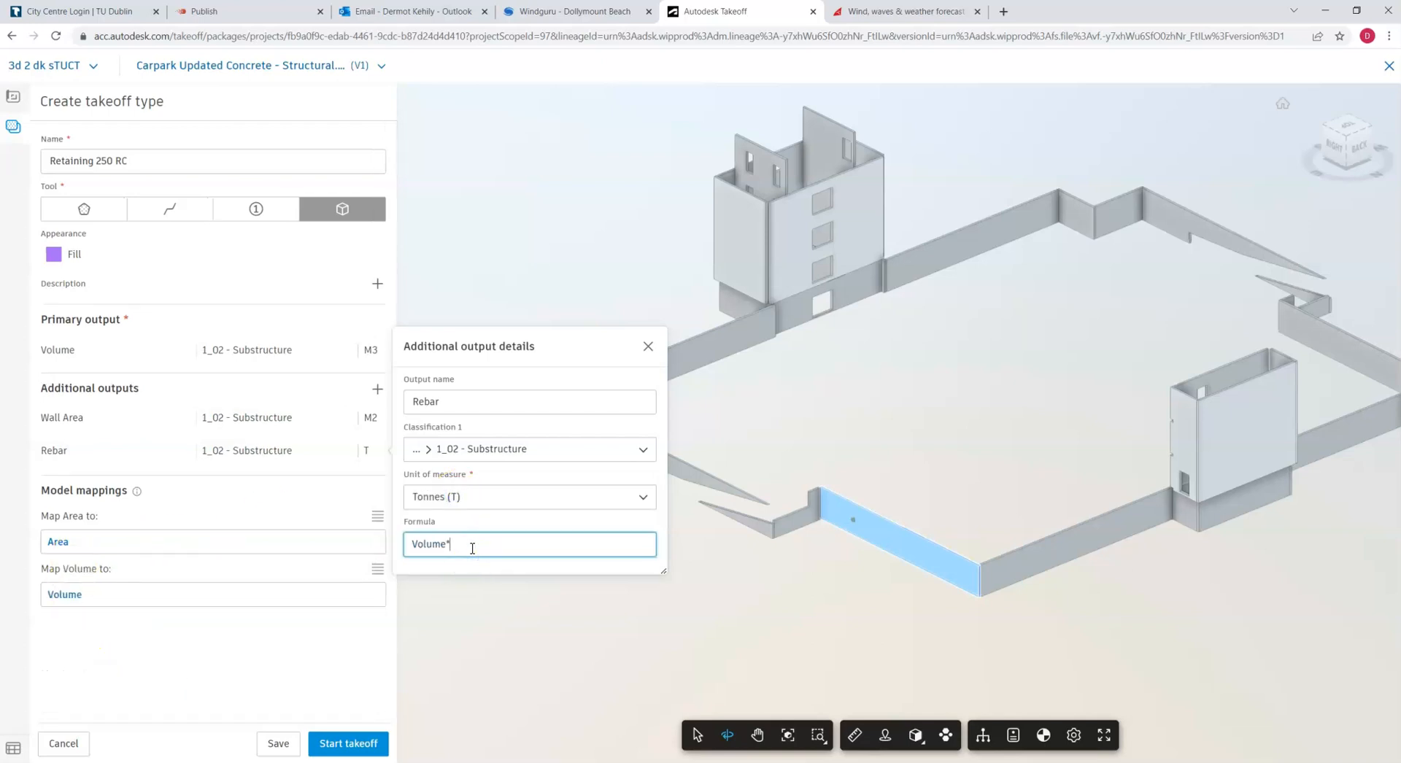
text(wei)
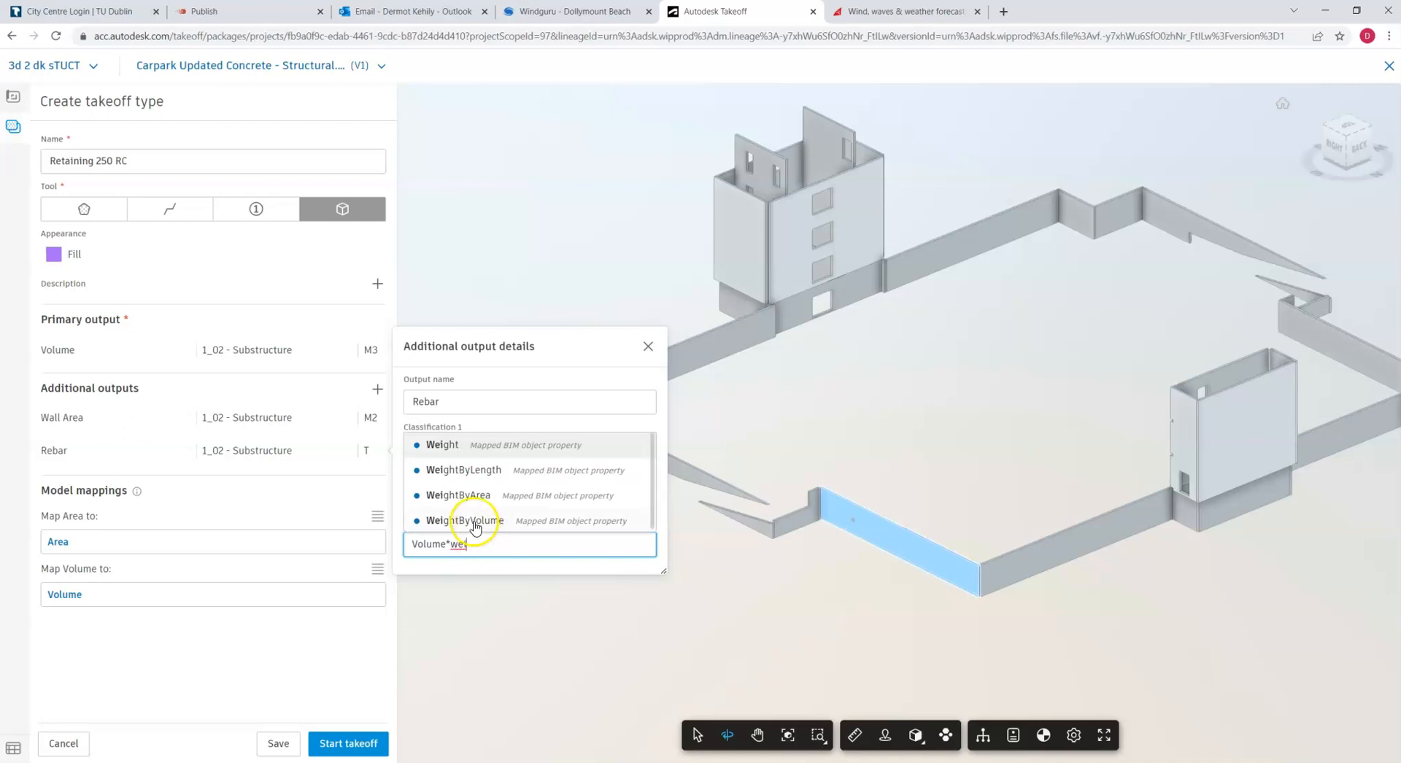
click(467, 521)
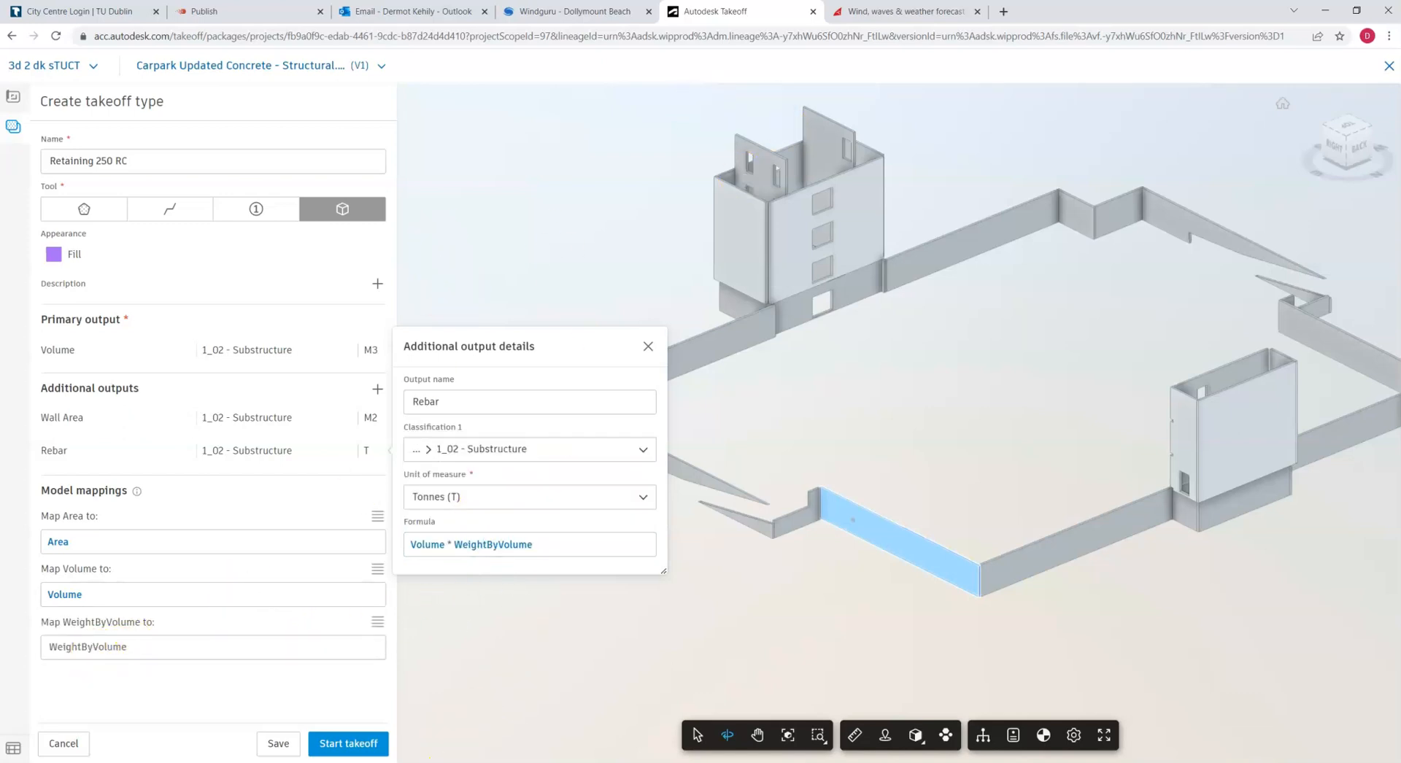
Look up the retaining wall reinforcement weight in the CarparkTemplate2022BIM Excel workbook and map WeightByVolume to 350 in Autodesk Takeoff
click(442, 761)
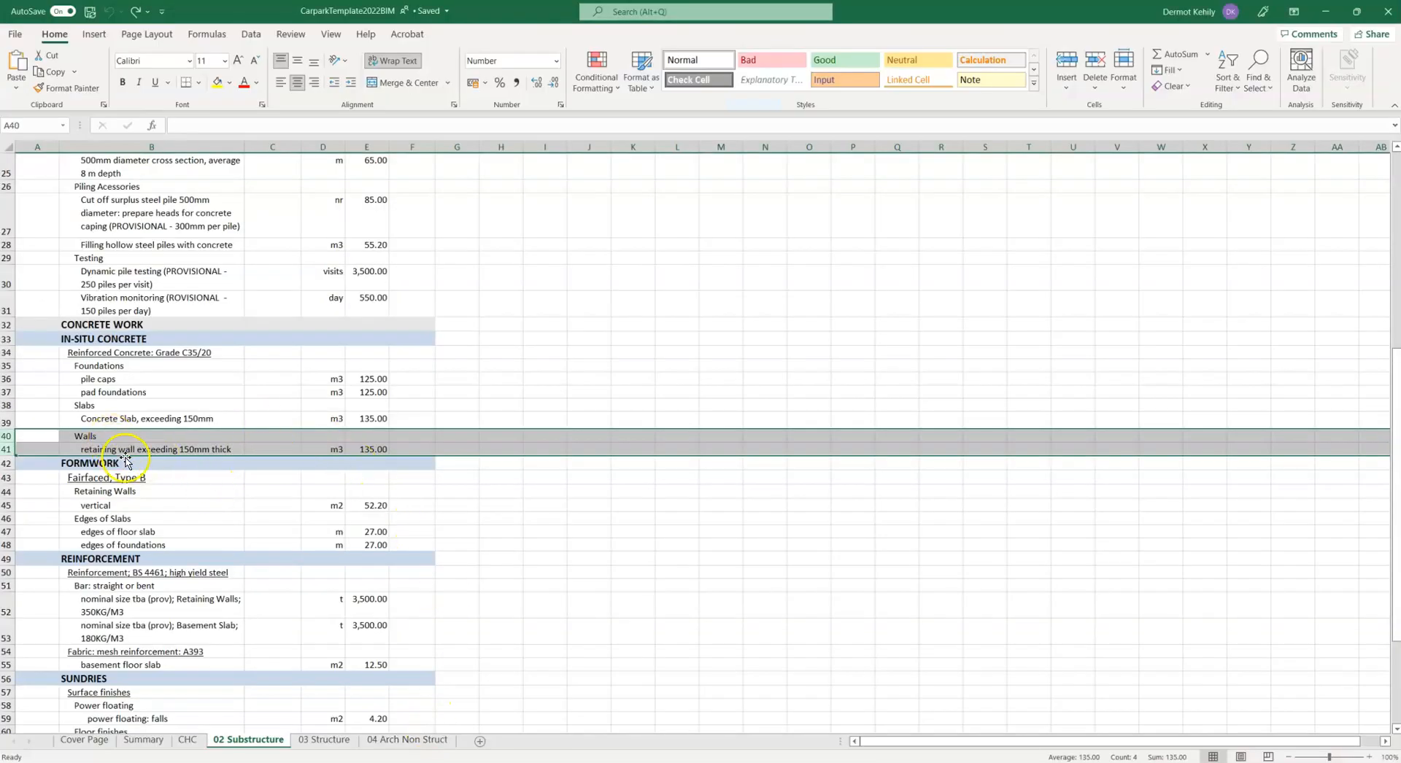
scroll(132, 460, down, 1)
scroll(133, 447, down, 1)
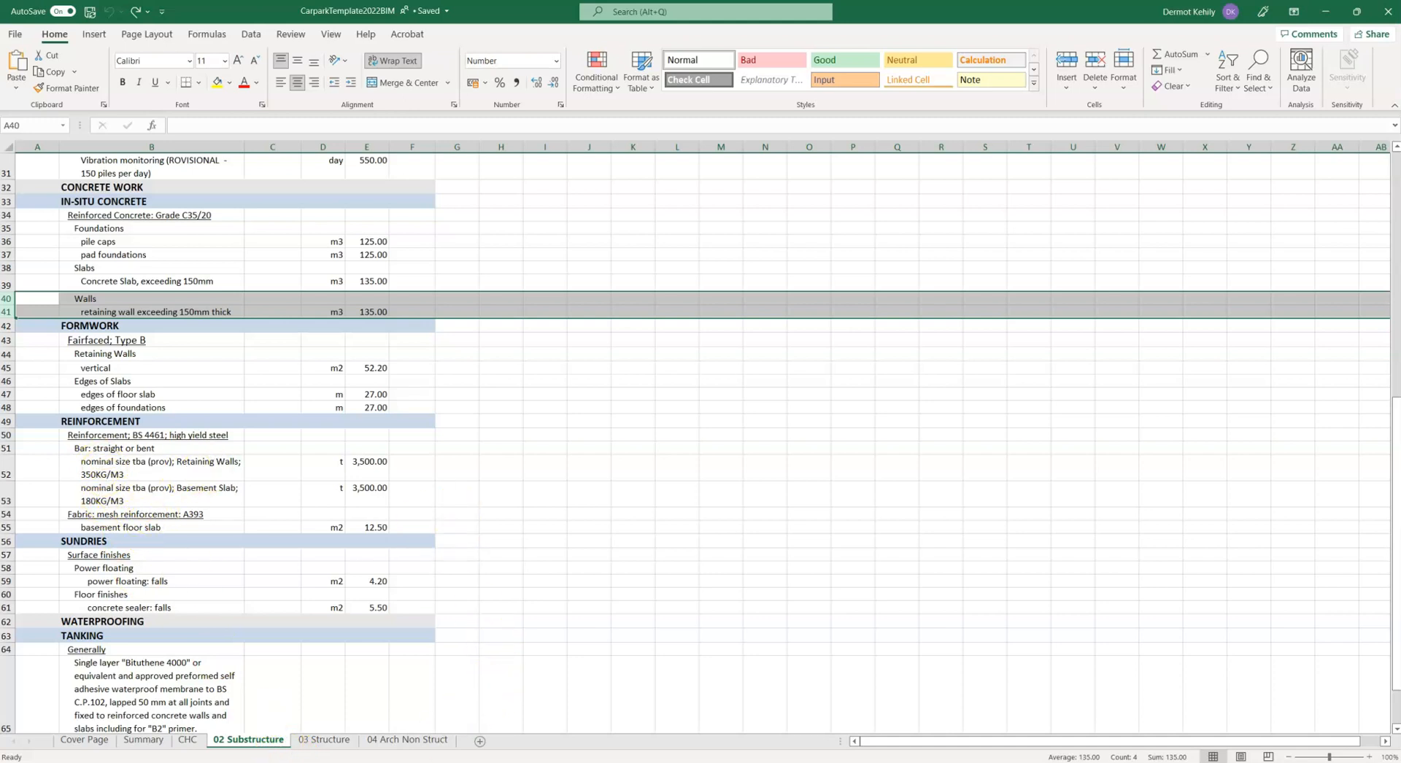
click(384, 759)
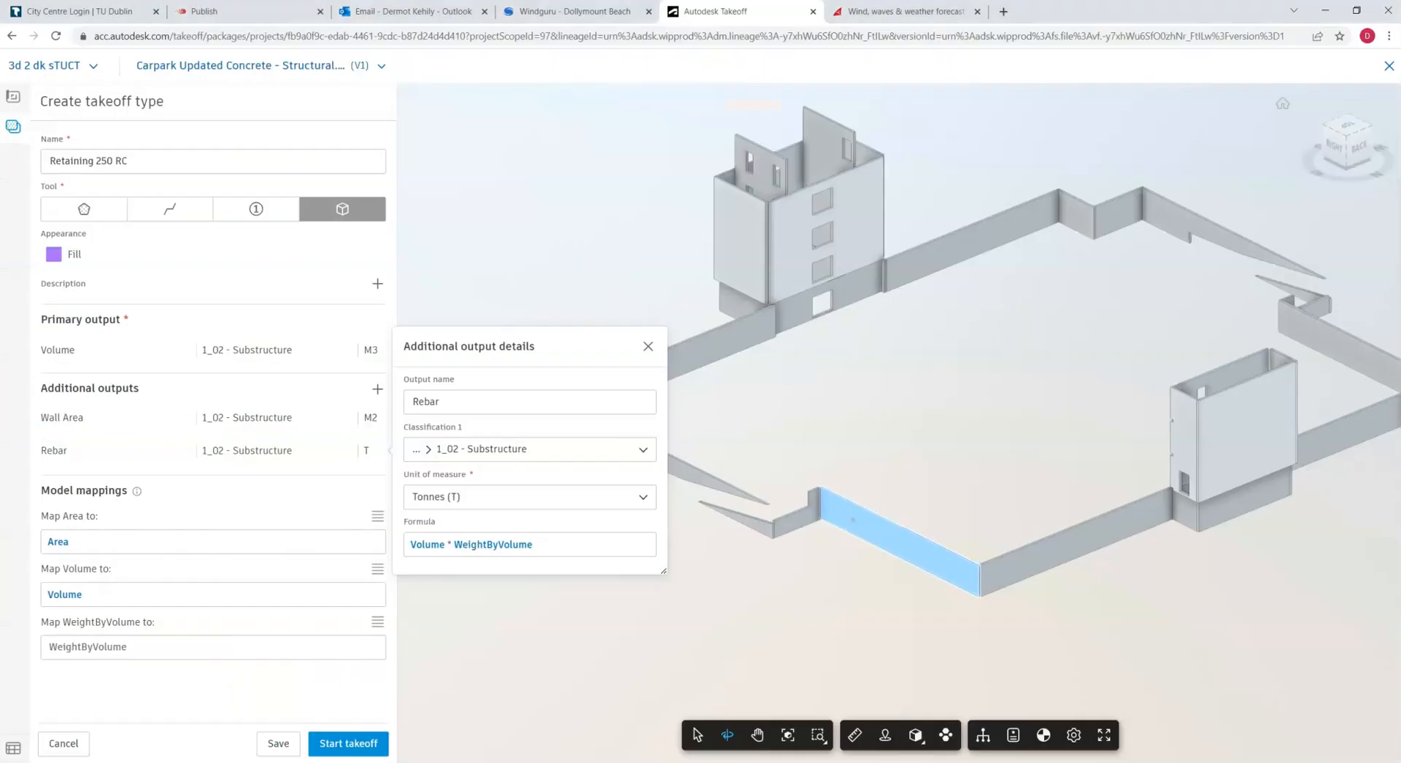
click(90, 647)
text(350)
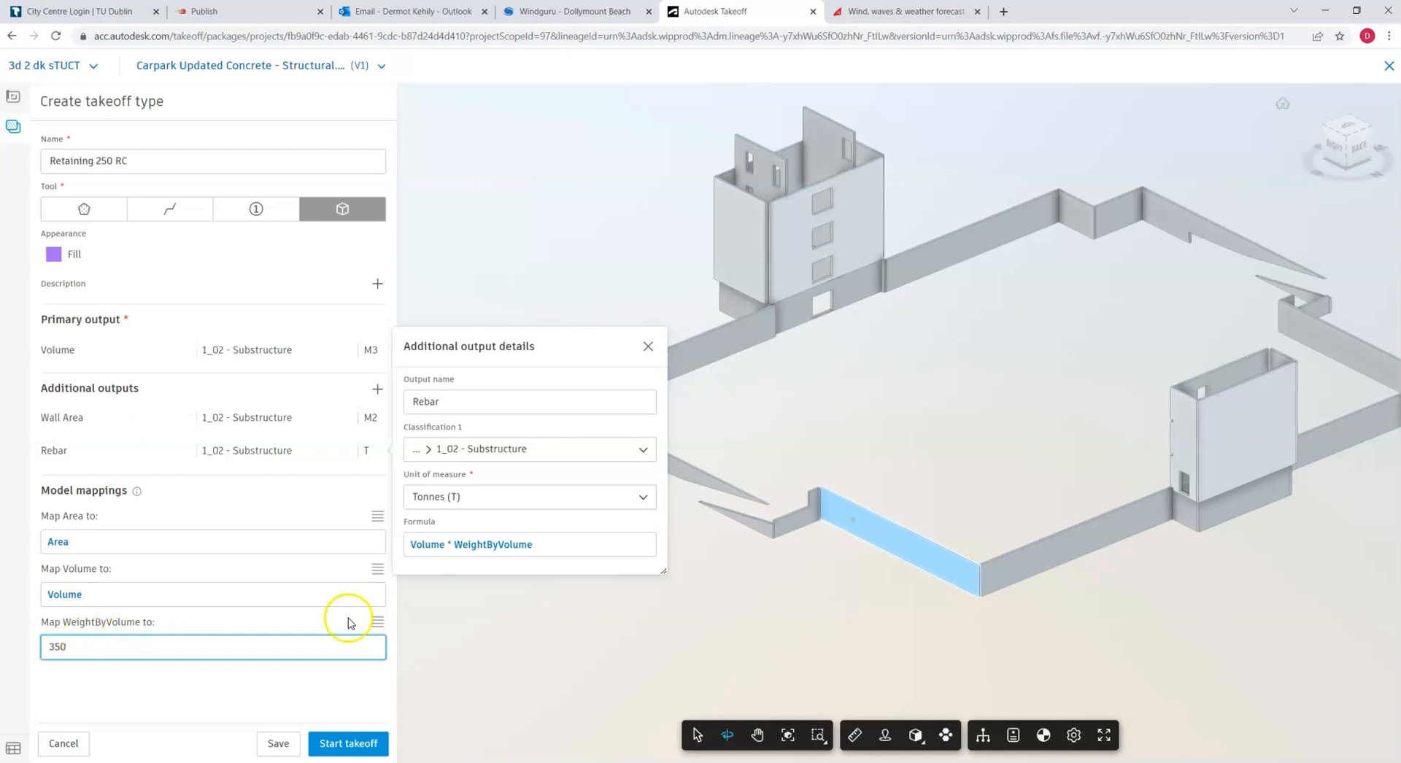
click(650, 346)
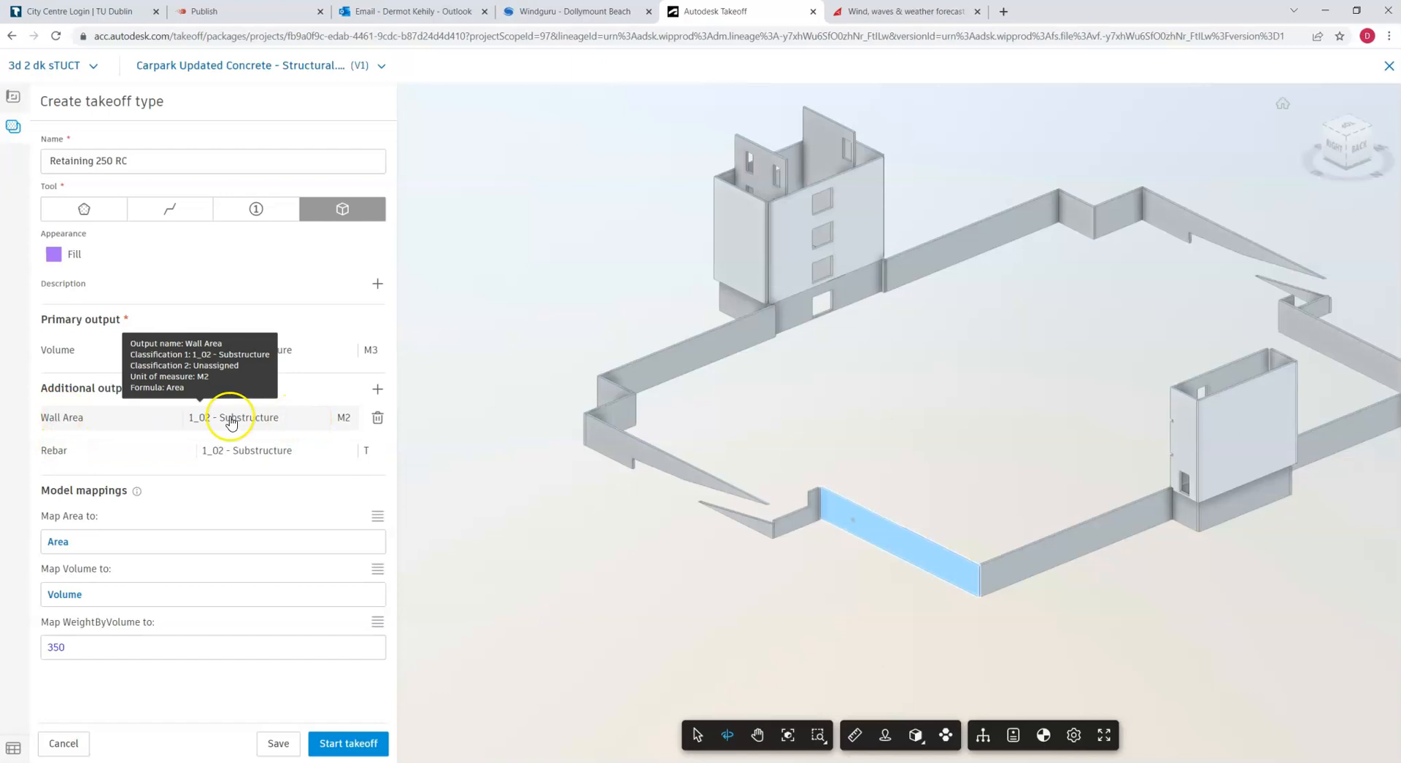
Add a third additional output named Wall Area Check and classify it as 1_02 - Substructure
click(377, 389)
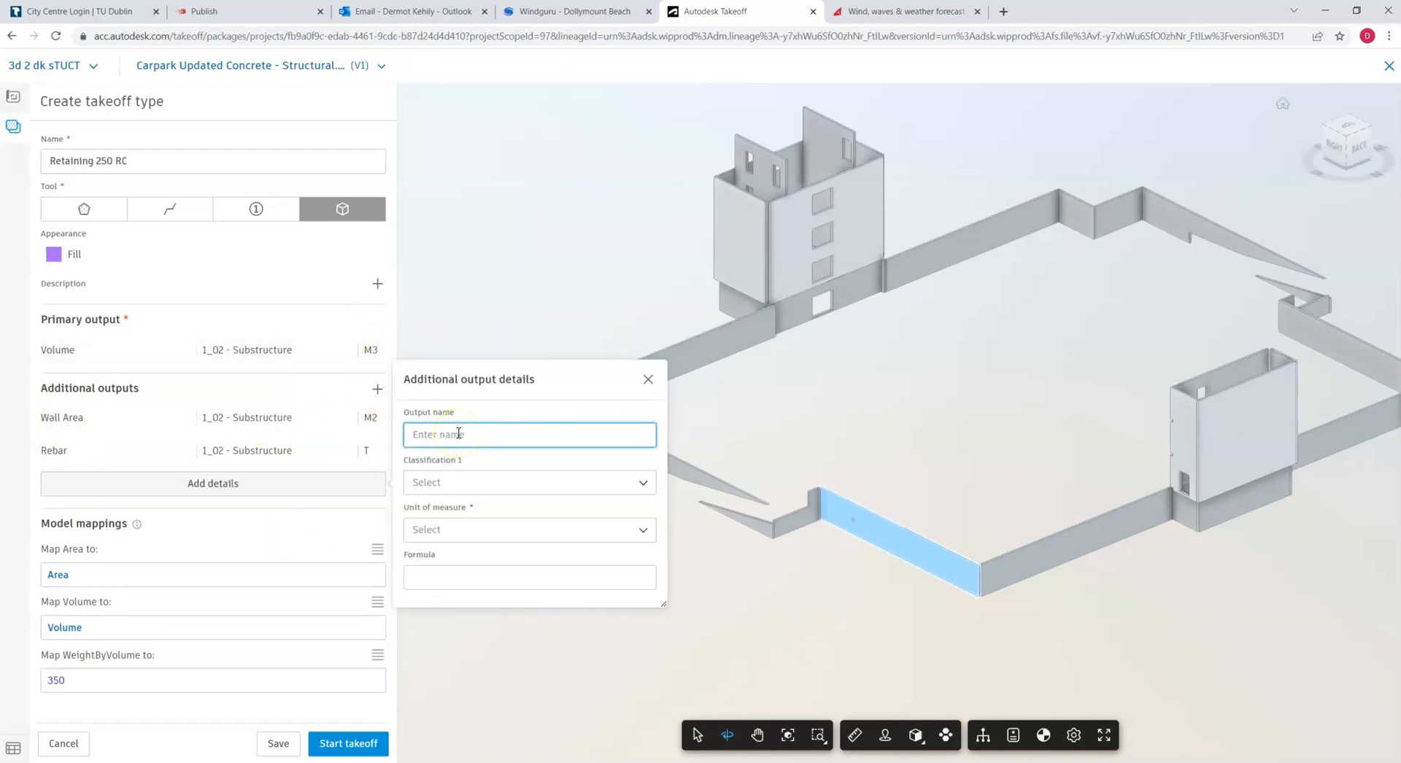
text(Wall Area Chec)
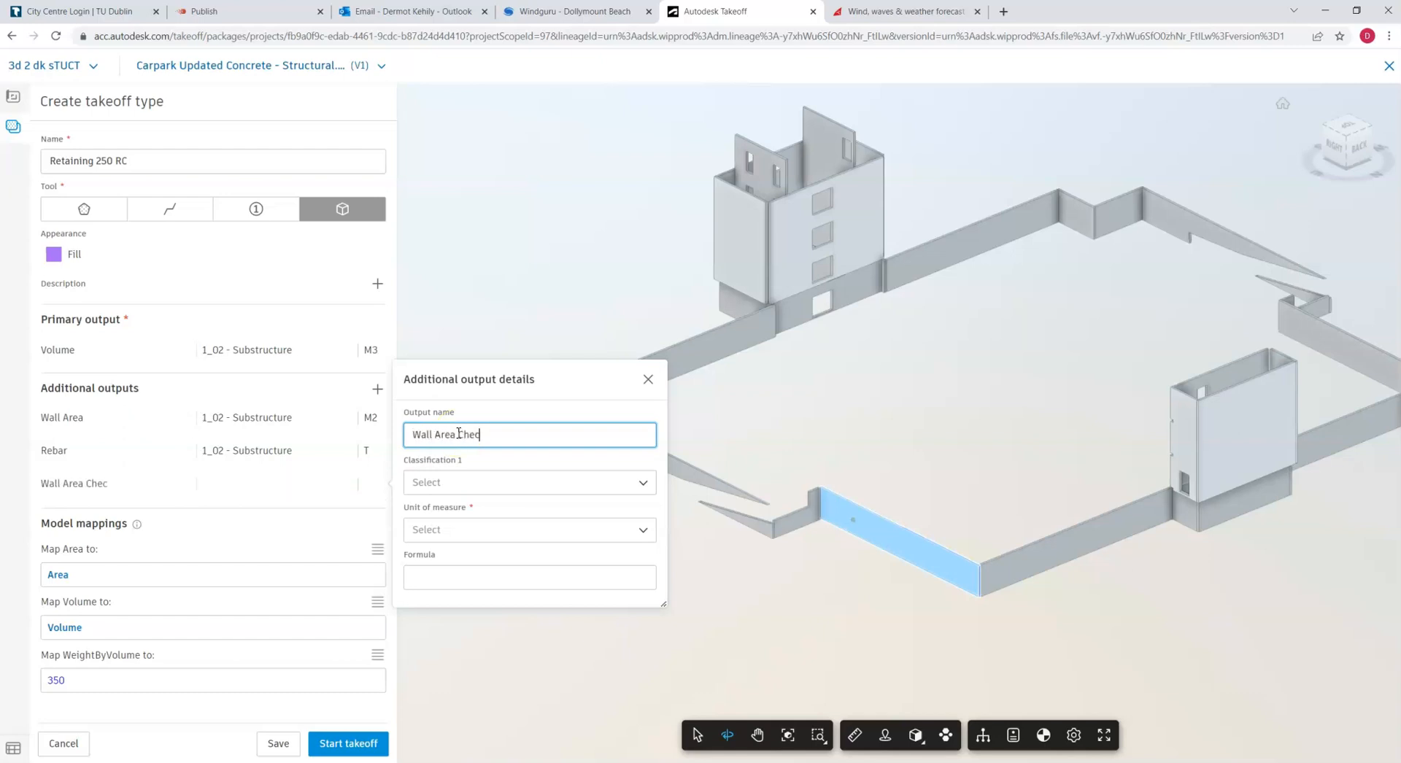
click(445, 486)
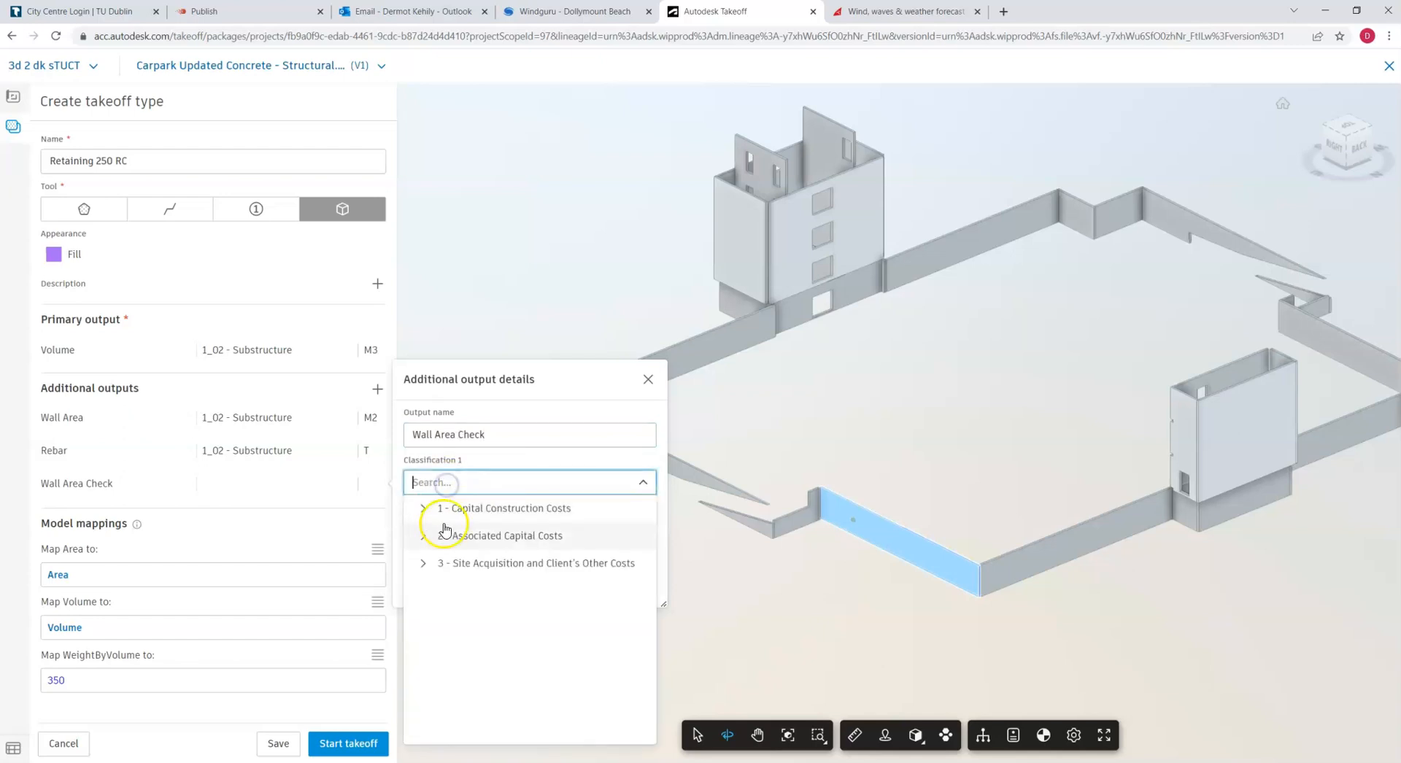
click(422, 509)
mouse_move(652, 552)
mouse_down()
mouse_move(651, 578)
mouse_move(653, 564)
mouse_up()
click(438, 570)
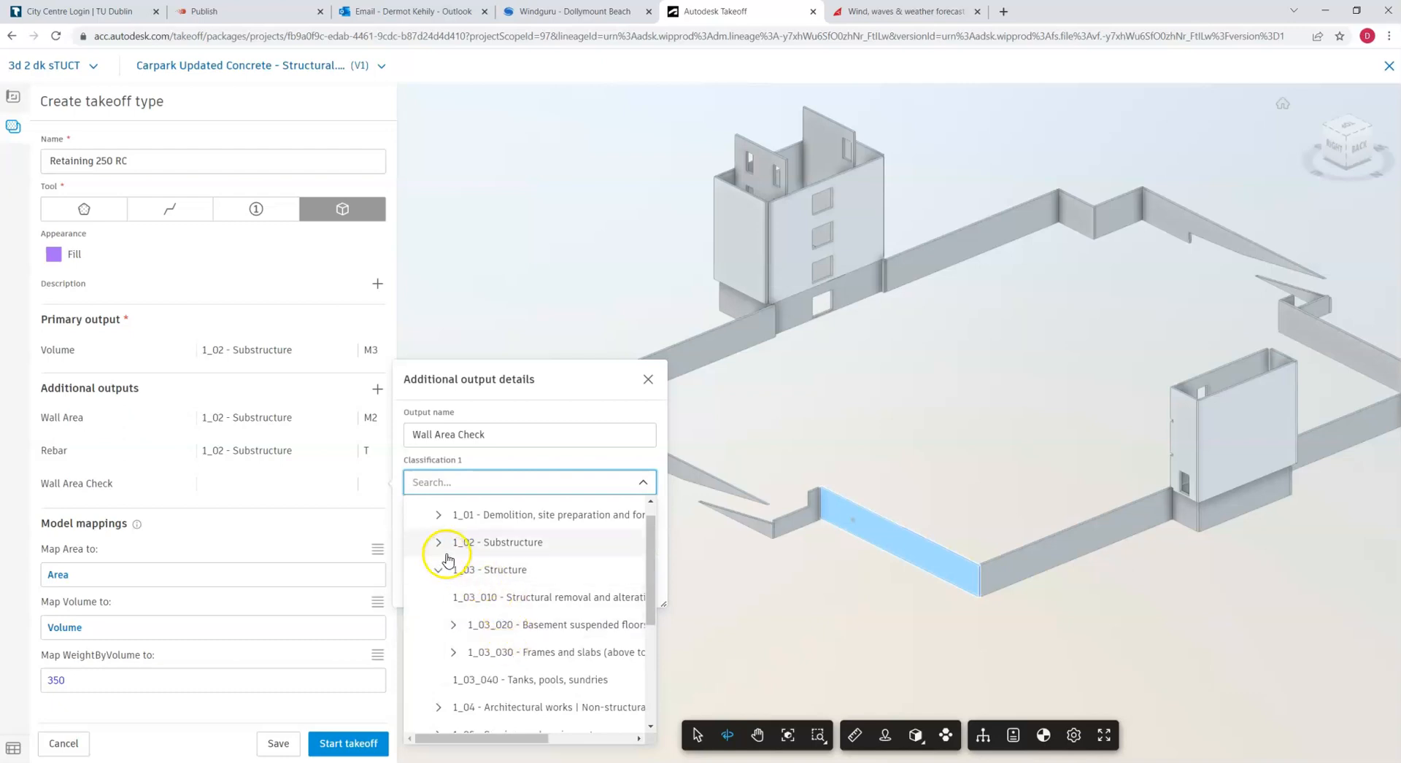
click(478, 570)
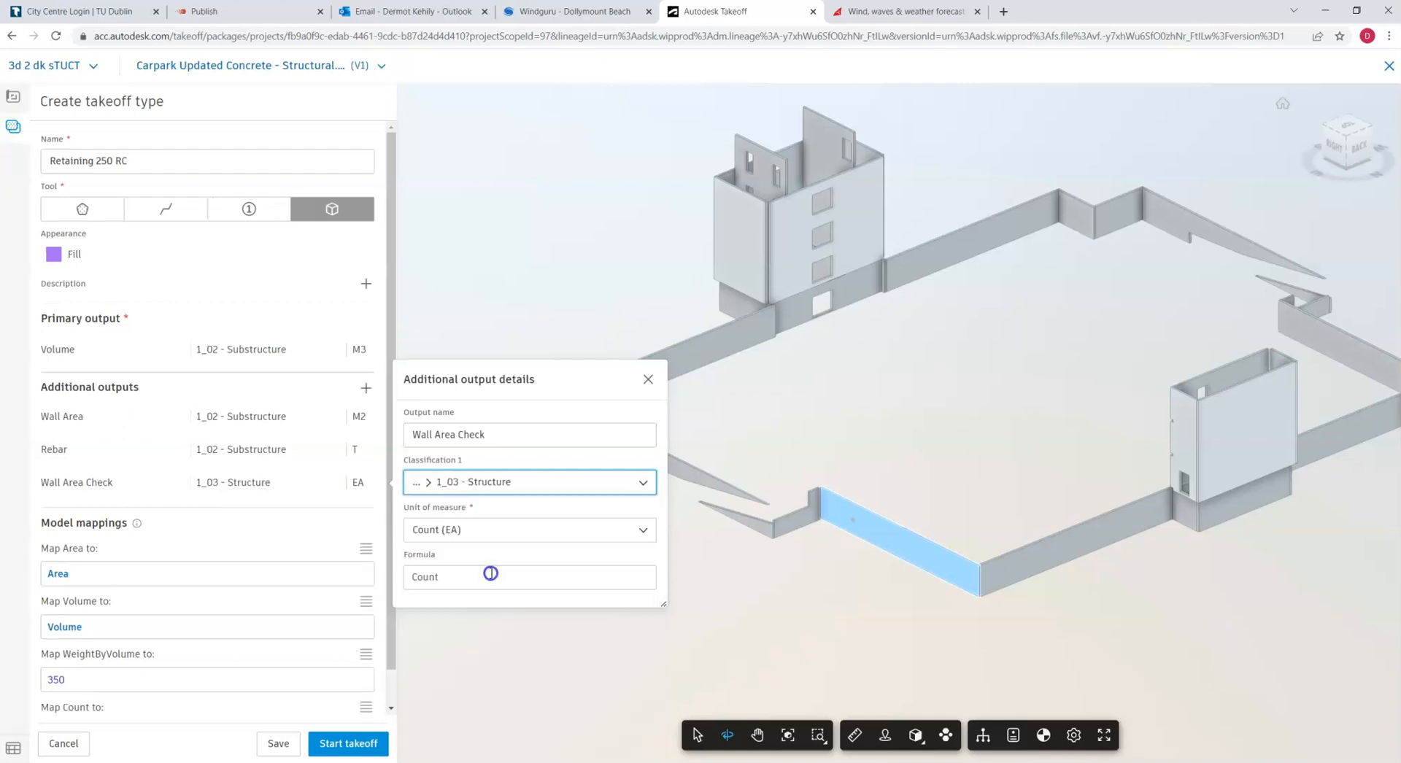
click(464, 488)
scroll(461, 395, up, 2)
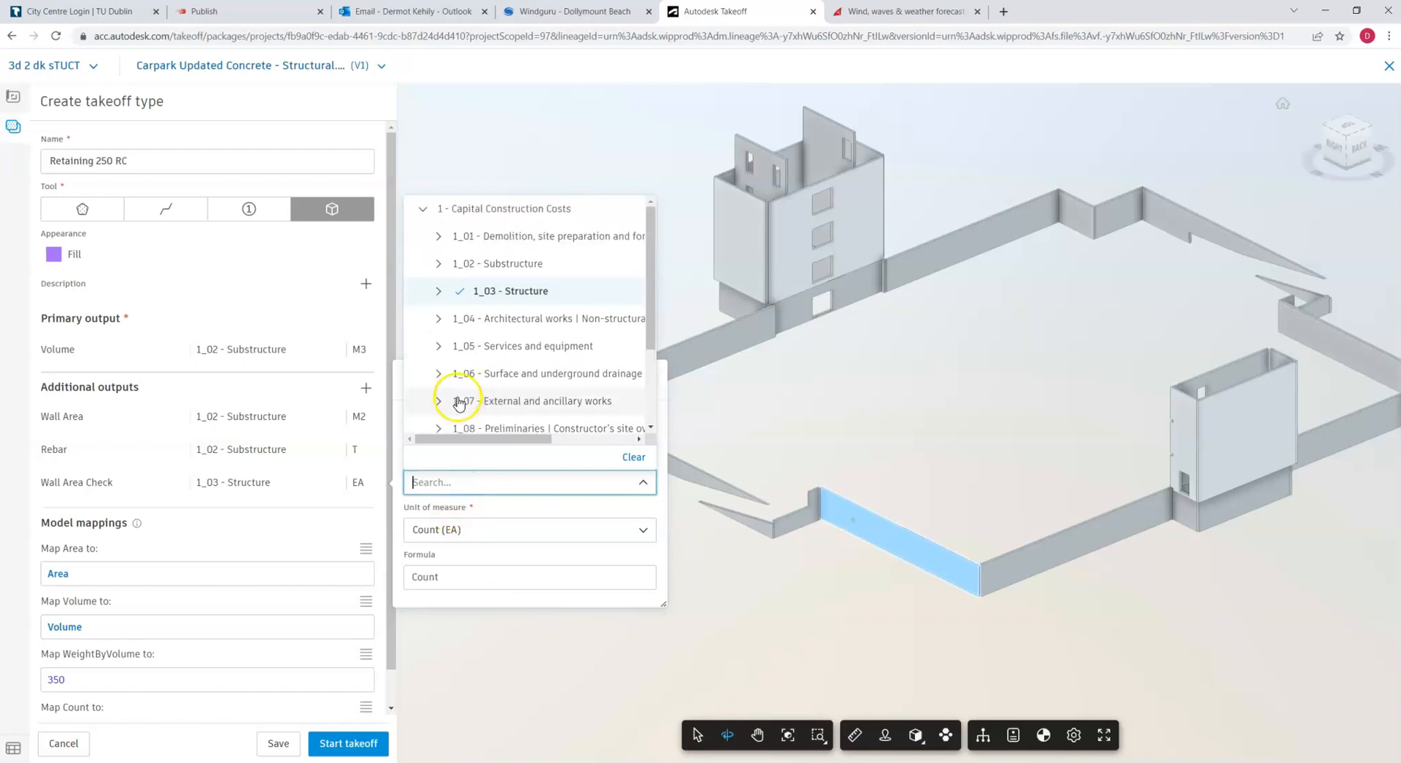
click(527, 275)
Set the Wall Area Check output's unit of measure to Square Meters (M2) and its formula to Length * Height
click(438, 531)
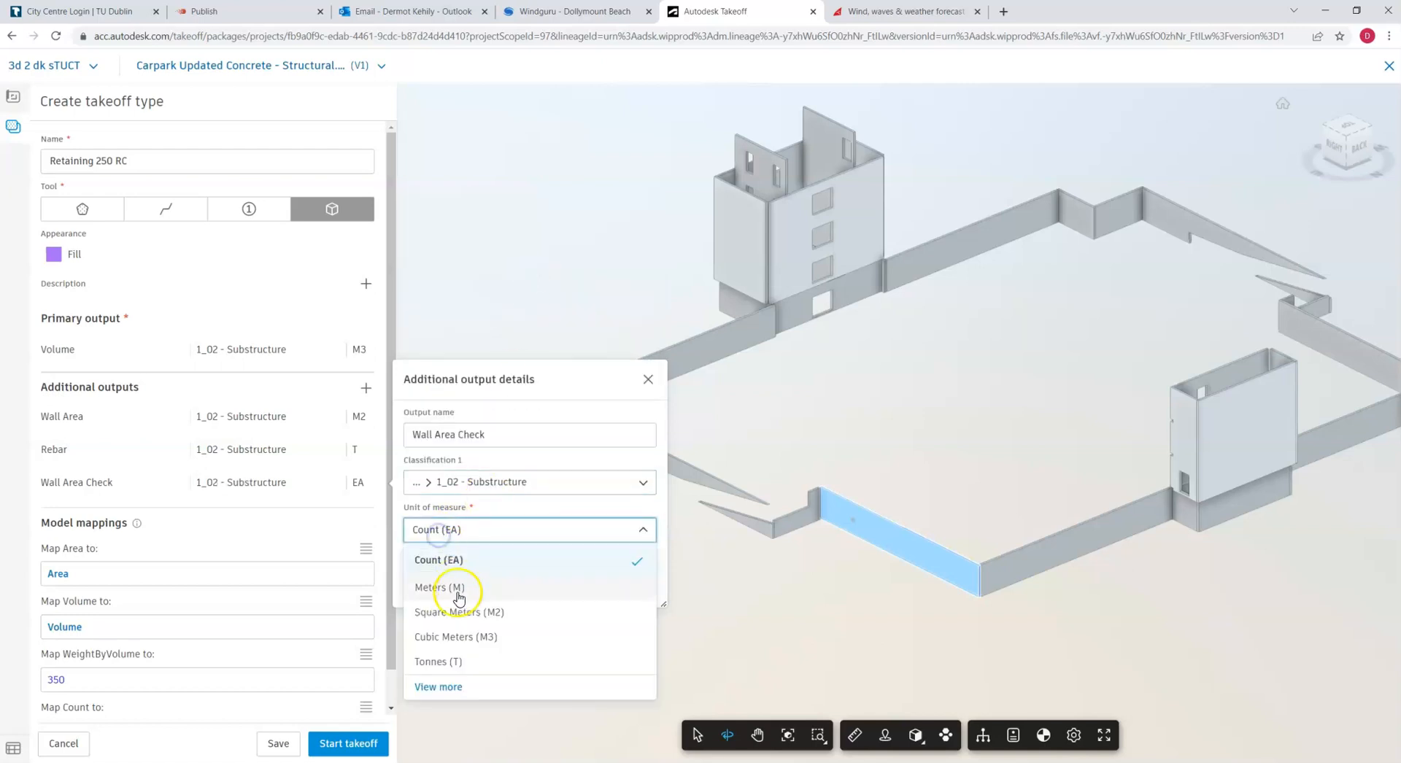
click(452, 599)
click(433, 576)
key(ctrl+a)
text(Lengh)
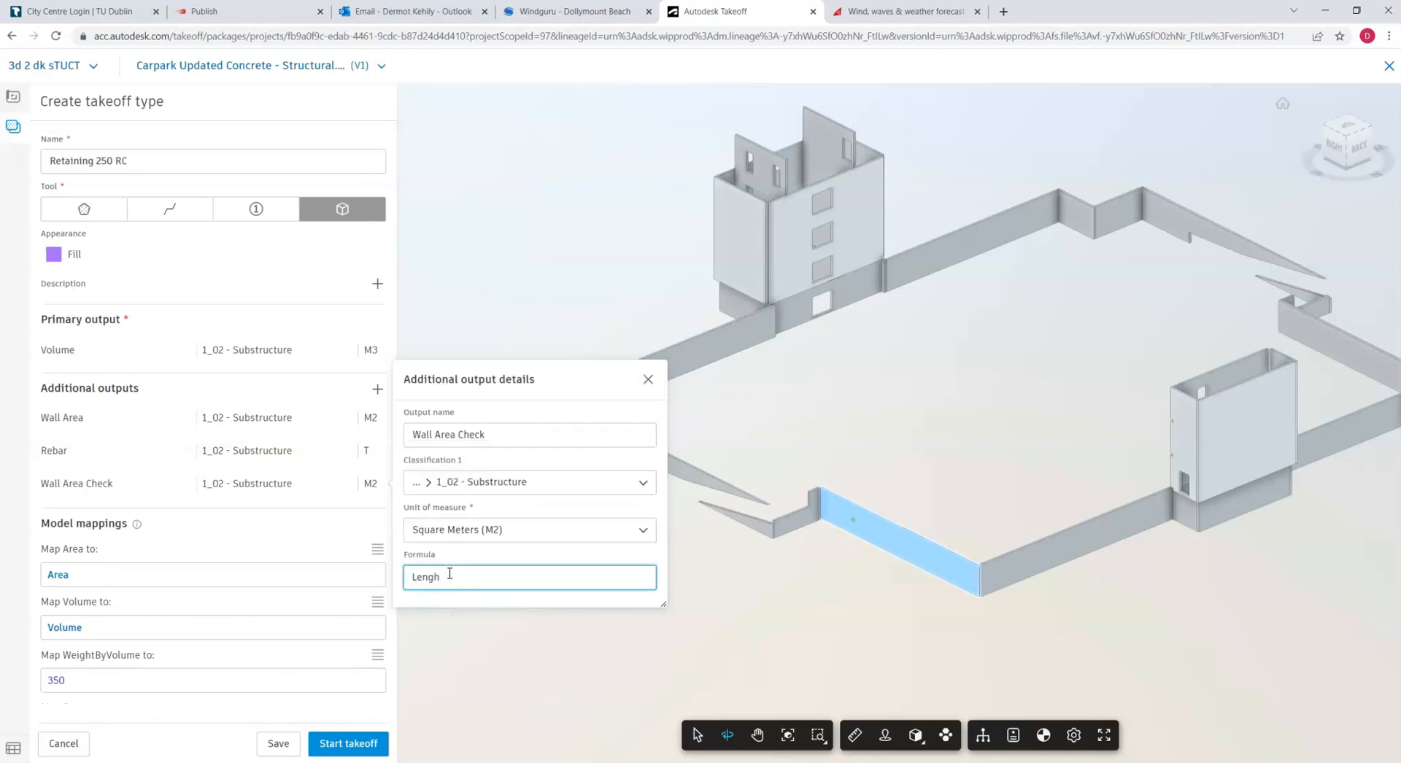
key(BackSpace)
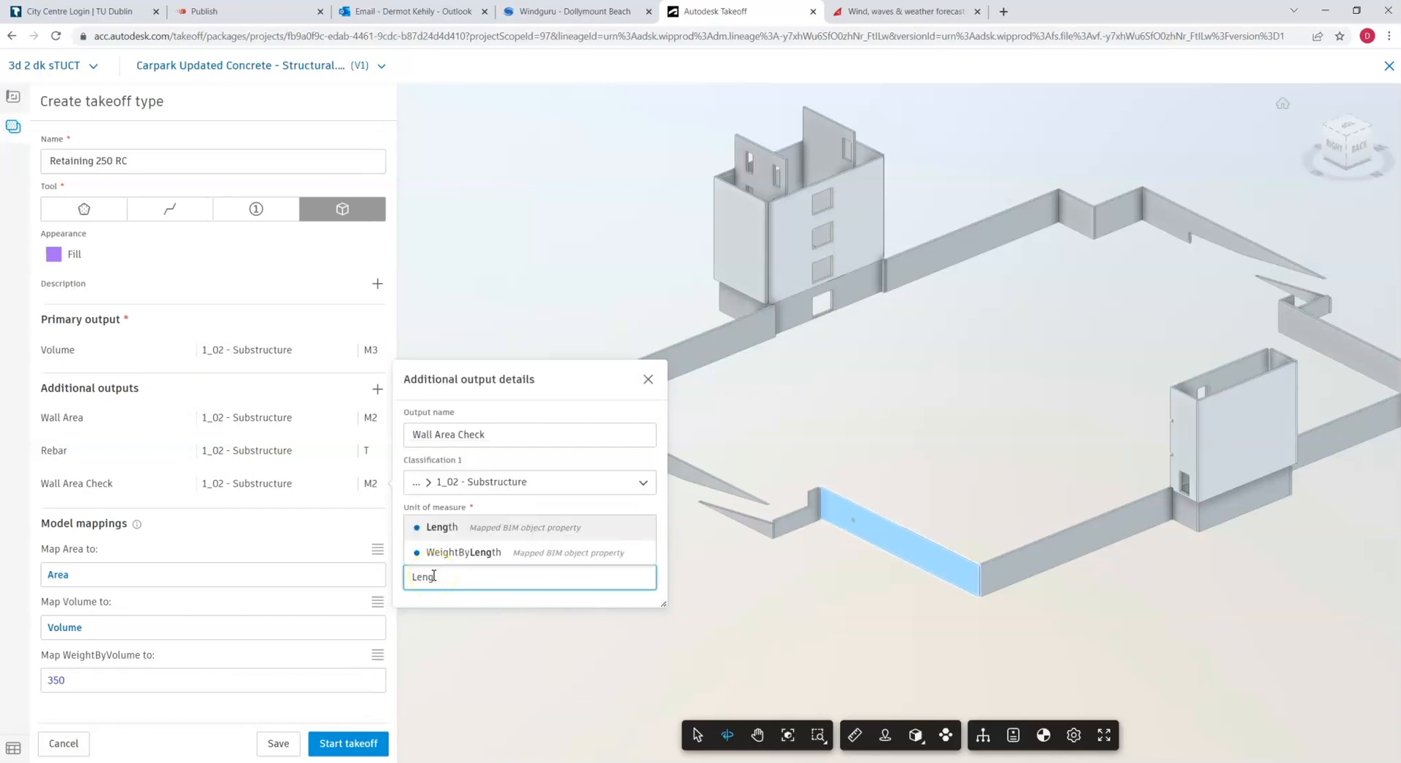
click(443, 528)
text(*He)
click(431, 553)
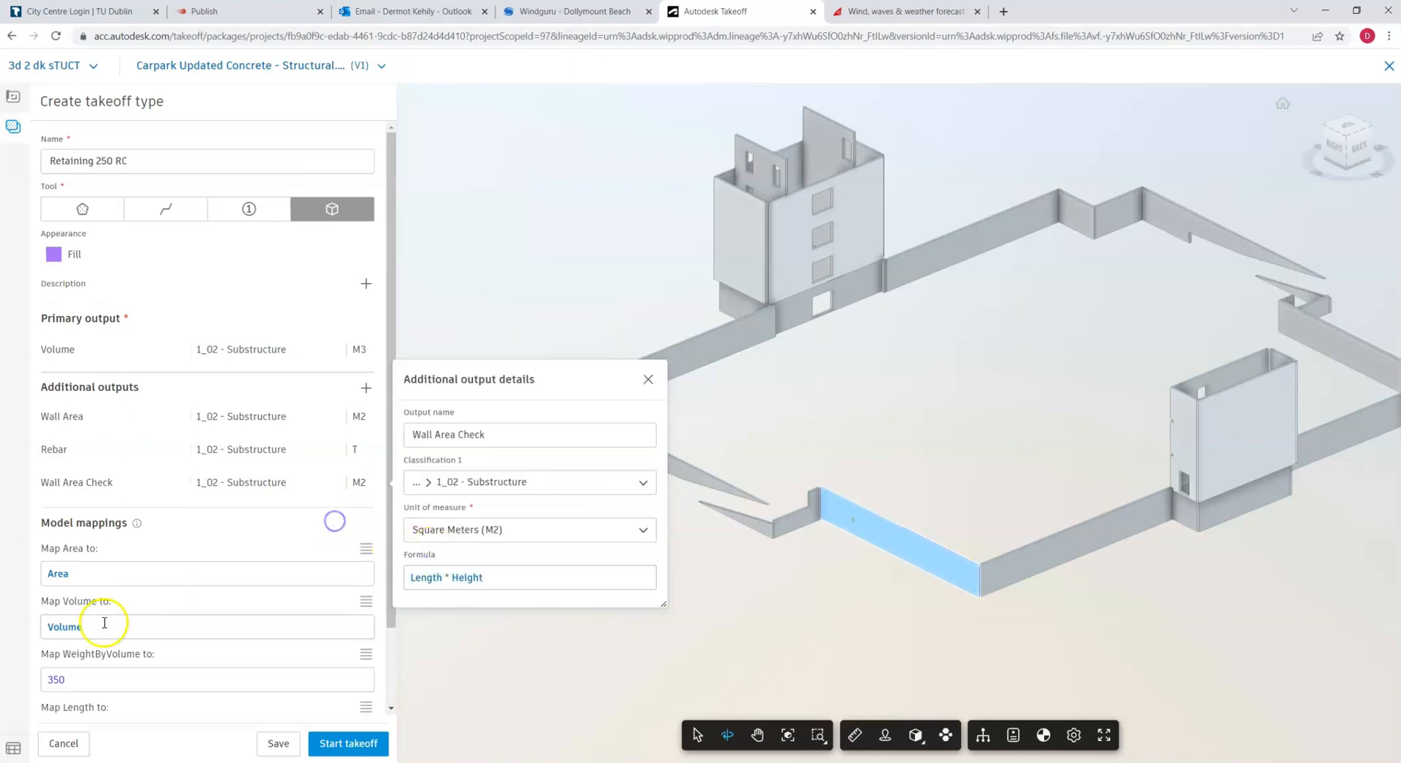
Map Length to the Length BIM object property and display the selected wall's model properties
scroll(95, 643, down, 2)
click(82, 642)
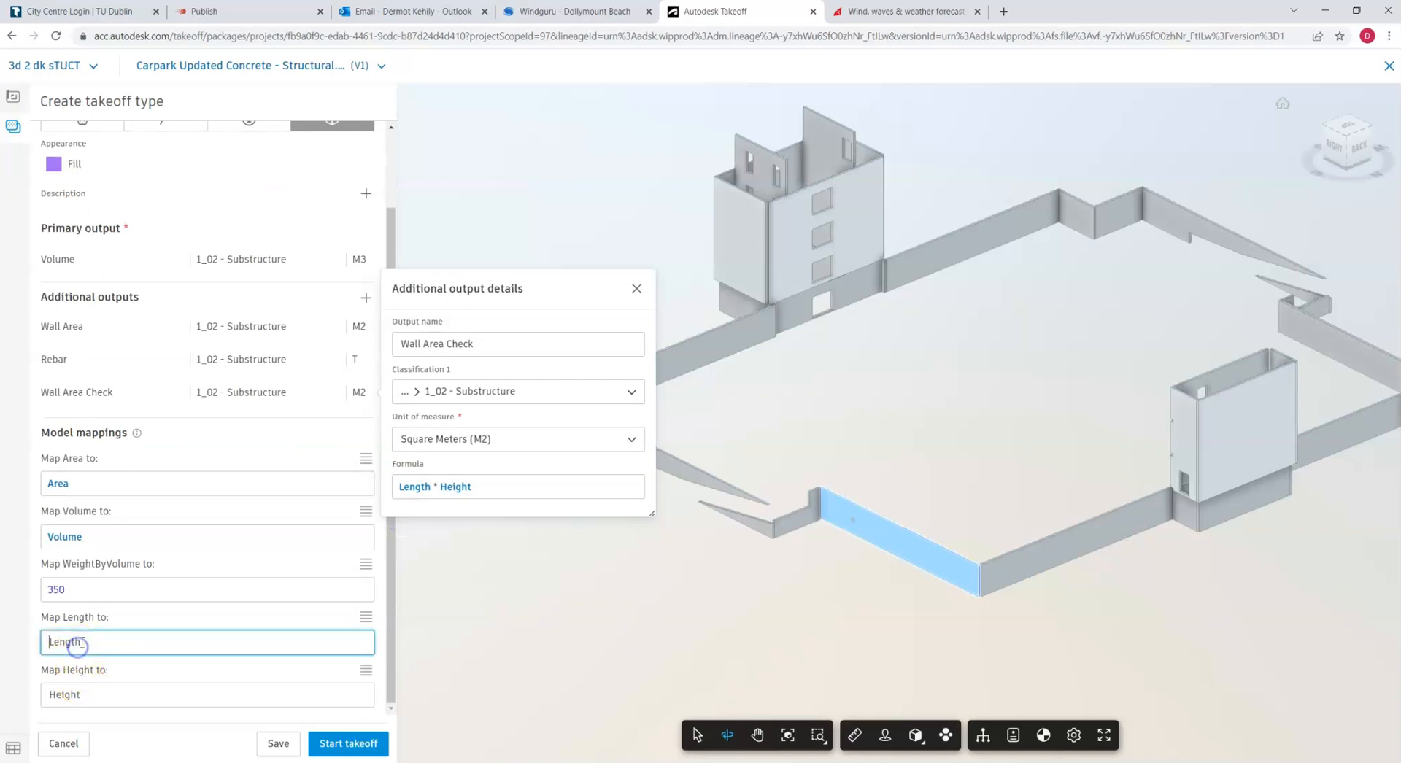
key(BackSpace)
key(BackSpace)
key(BackSpace)
key(BackSpace)
key(BackSpace)
key(BackSpace)
text(Len)
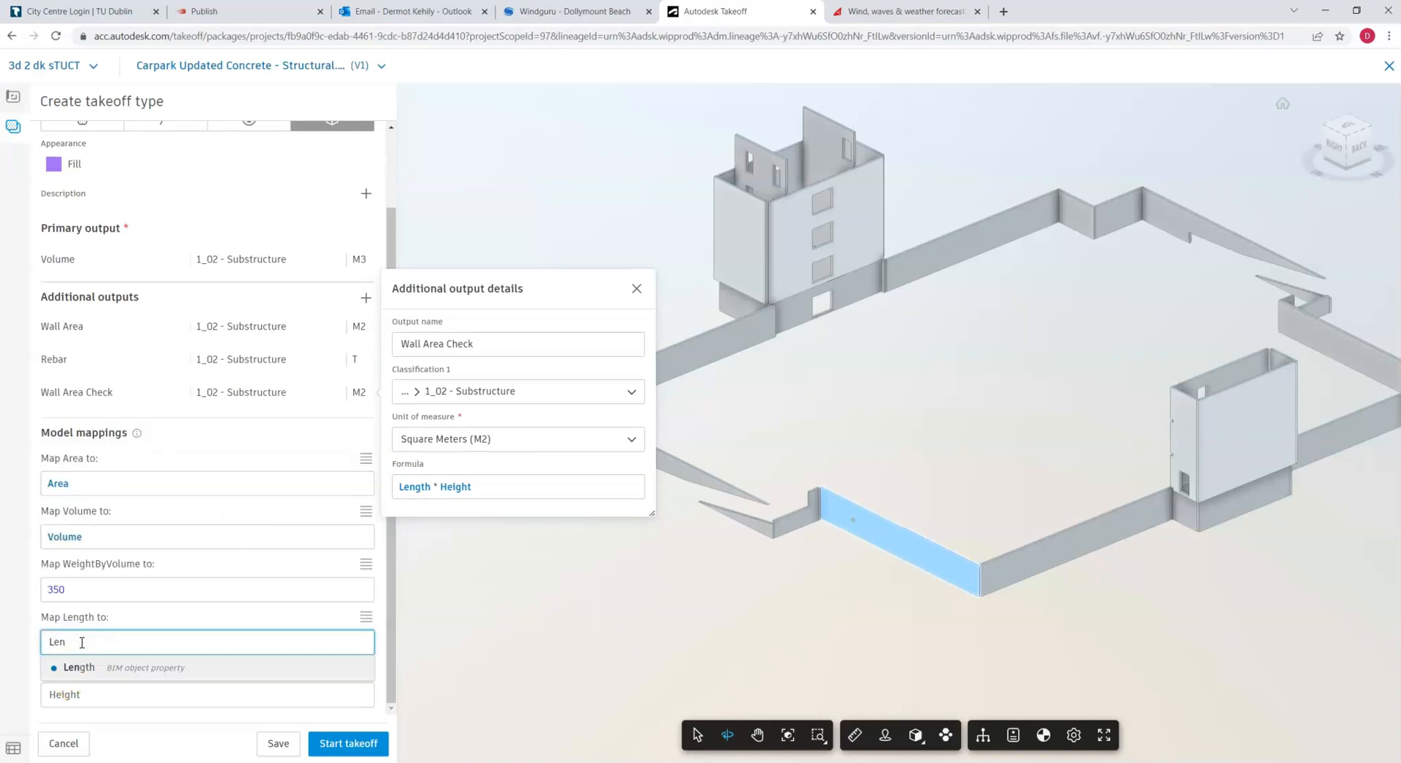
click(76, 667)
click(366, 618)
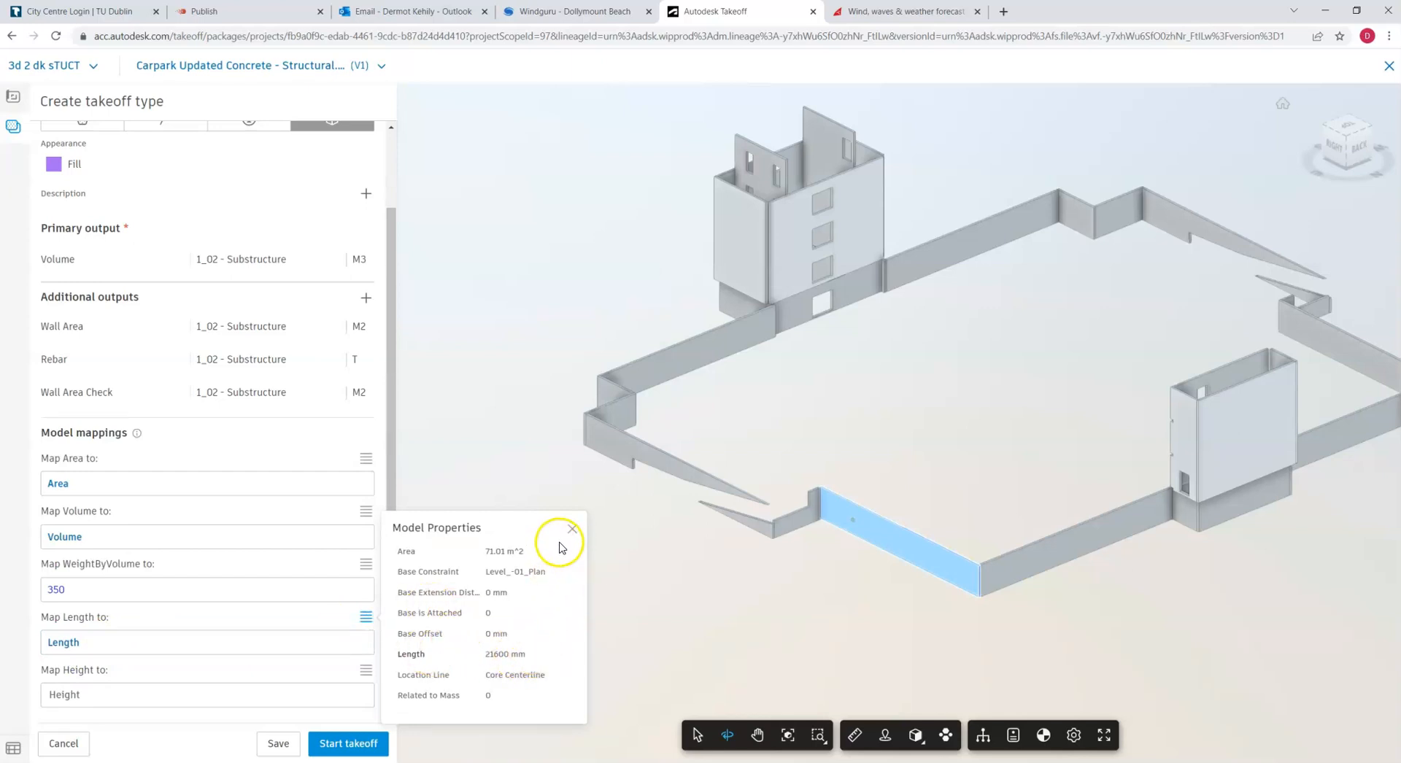
Map Height to the Unconnected Height BIM object property and close the model properties
click(161, 696)
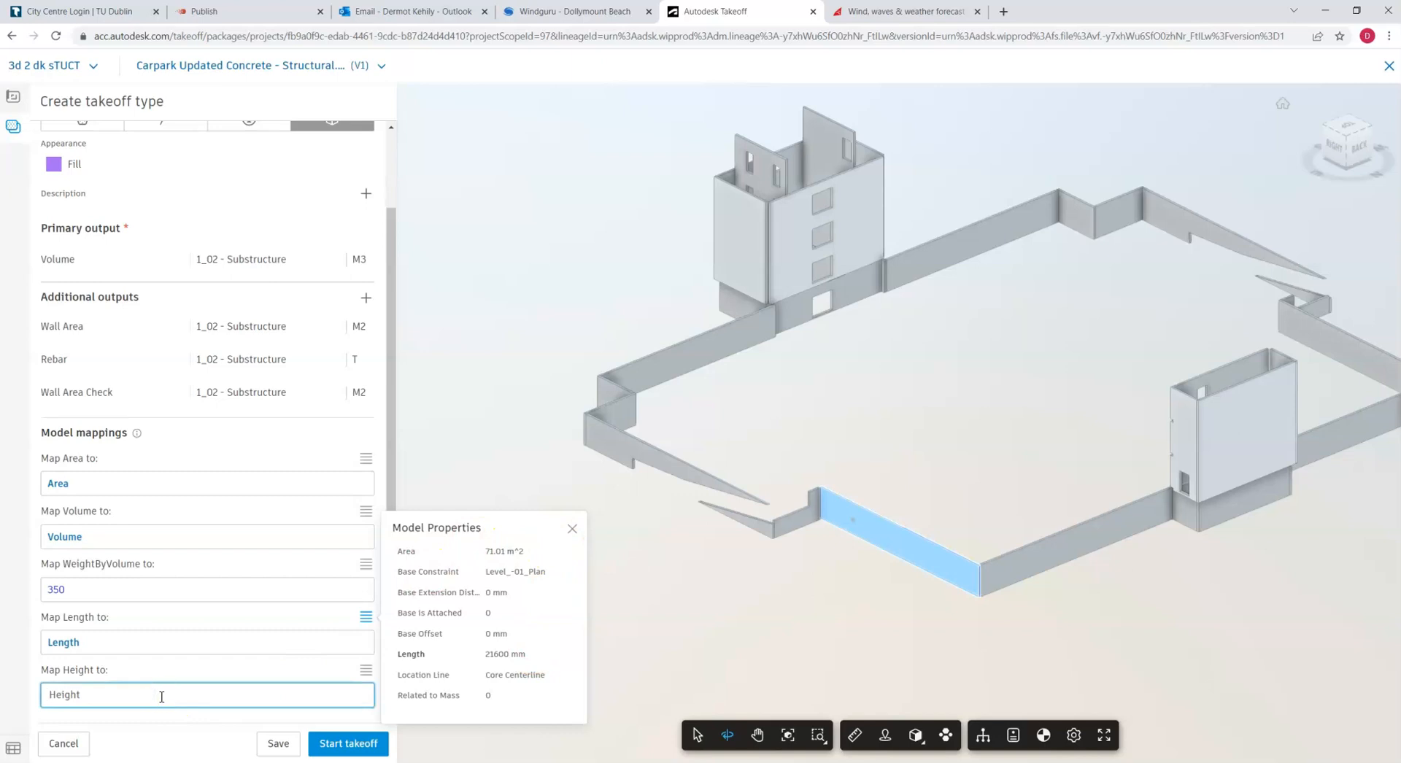
key(ctrl+a)
text(Un)
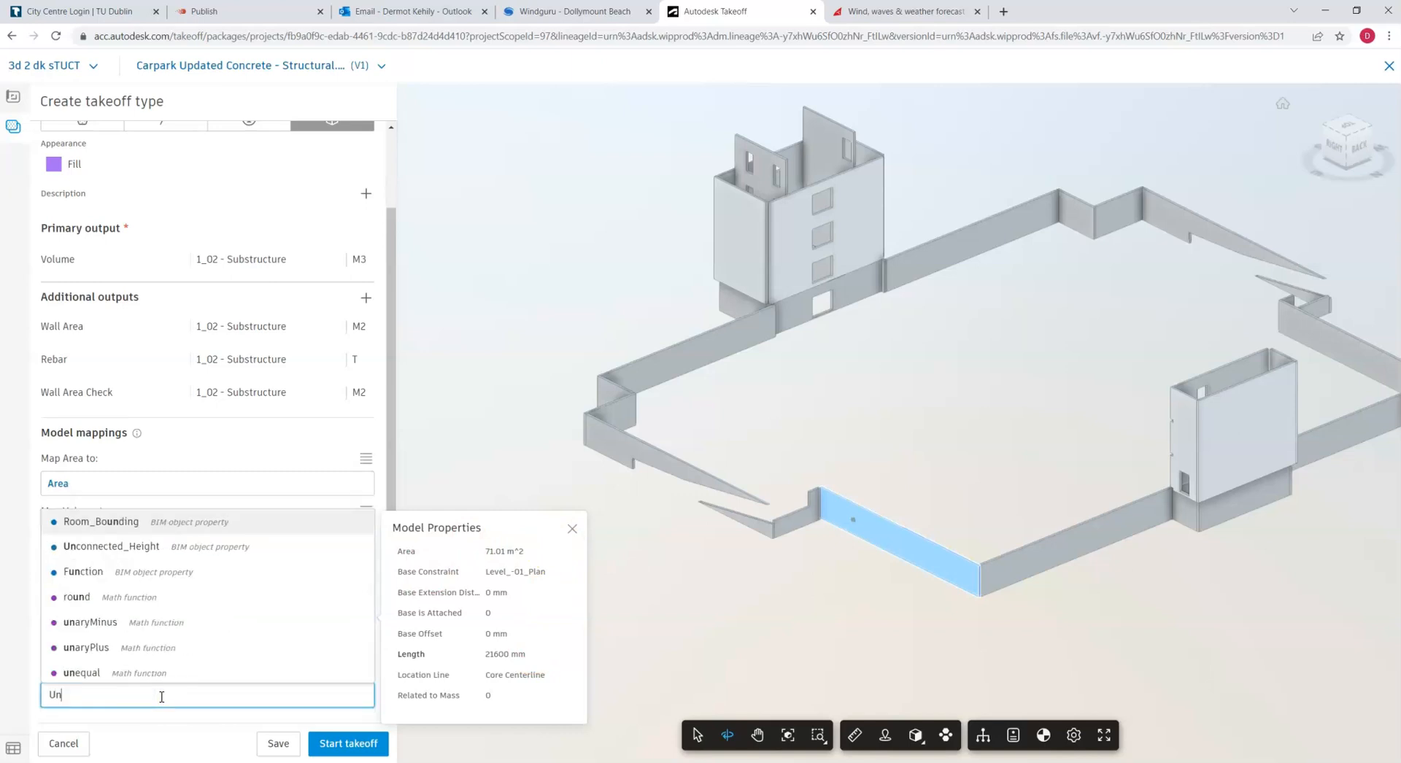
text(con)
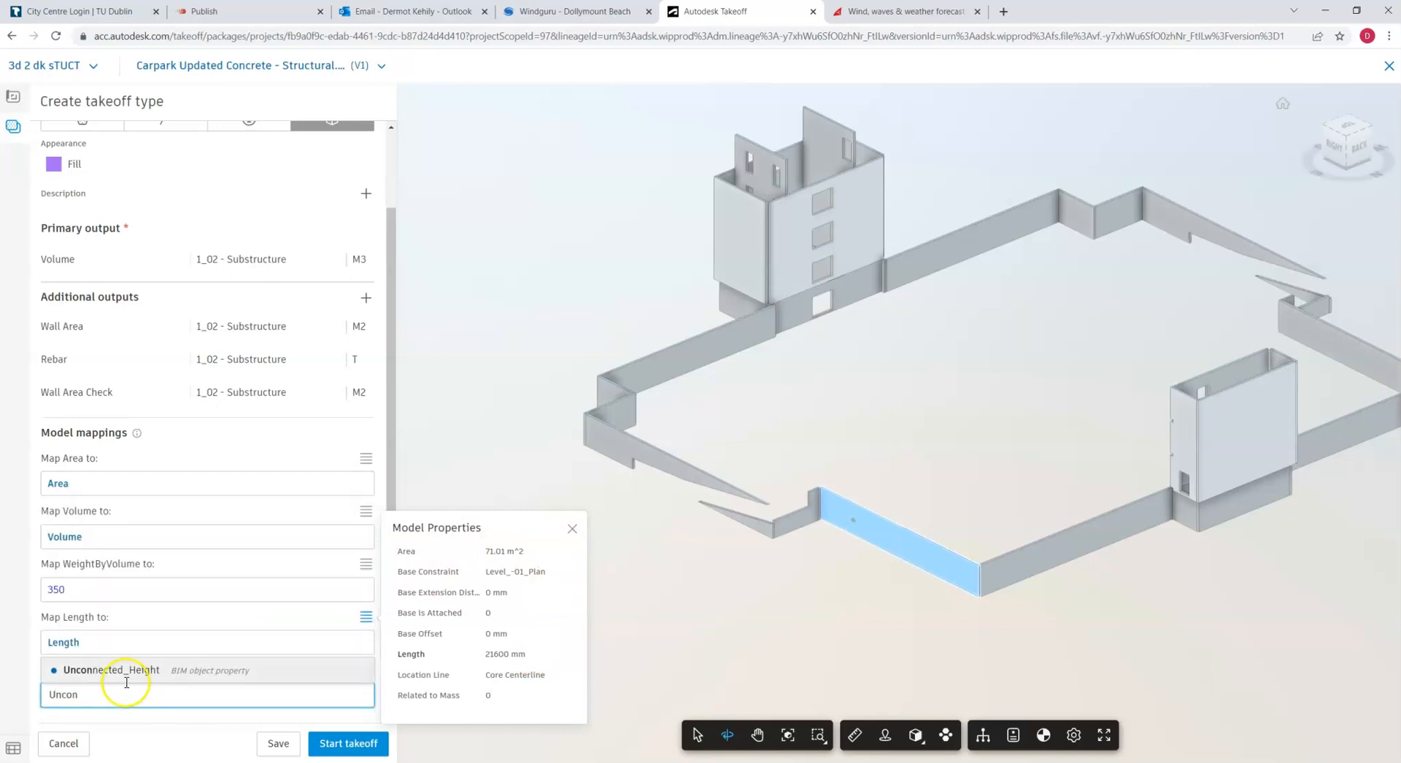
click(139, 671)
click(161, 670)
click(907, 538)
click(108, 680)
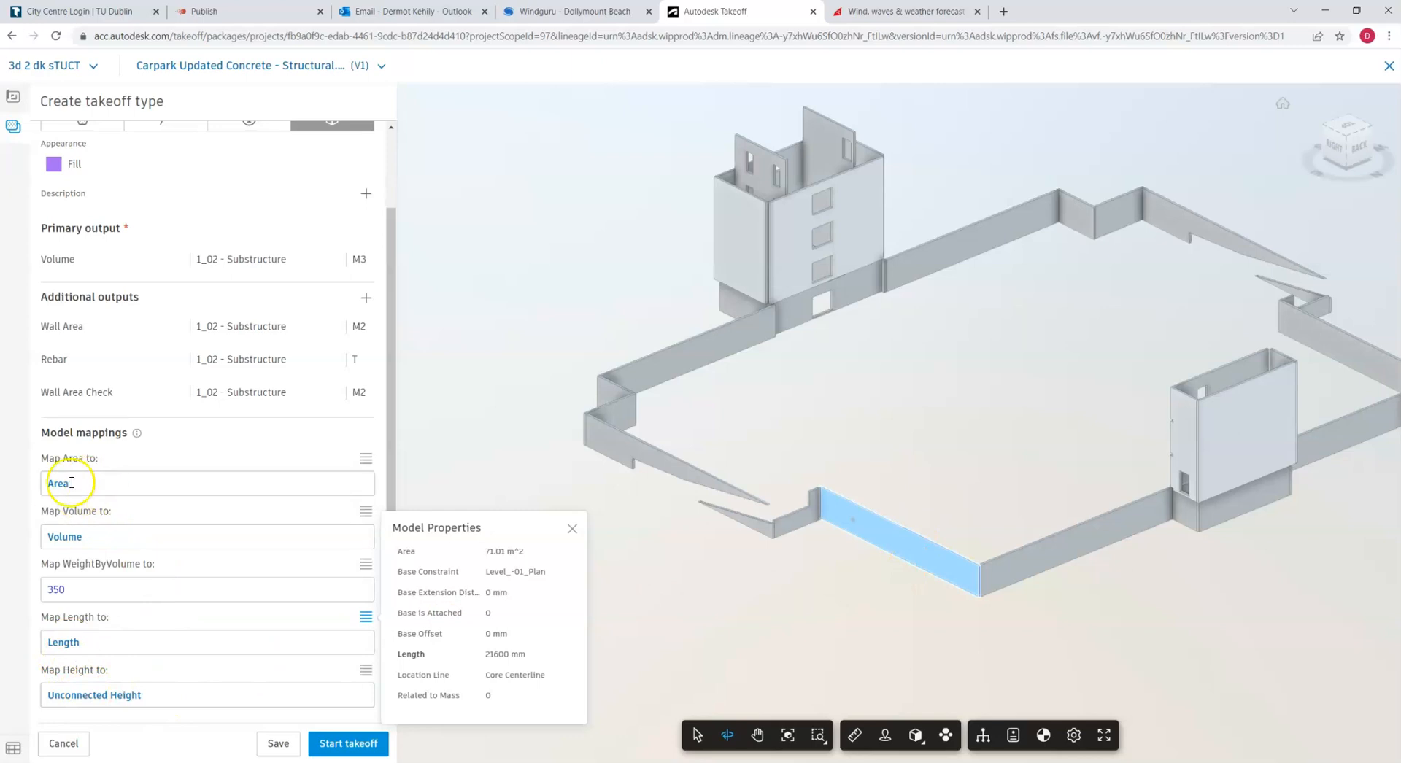
click(571, 530)
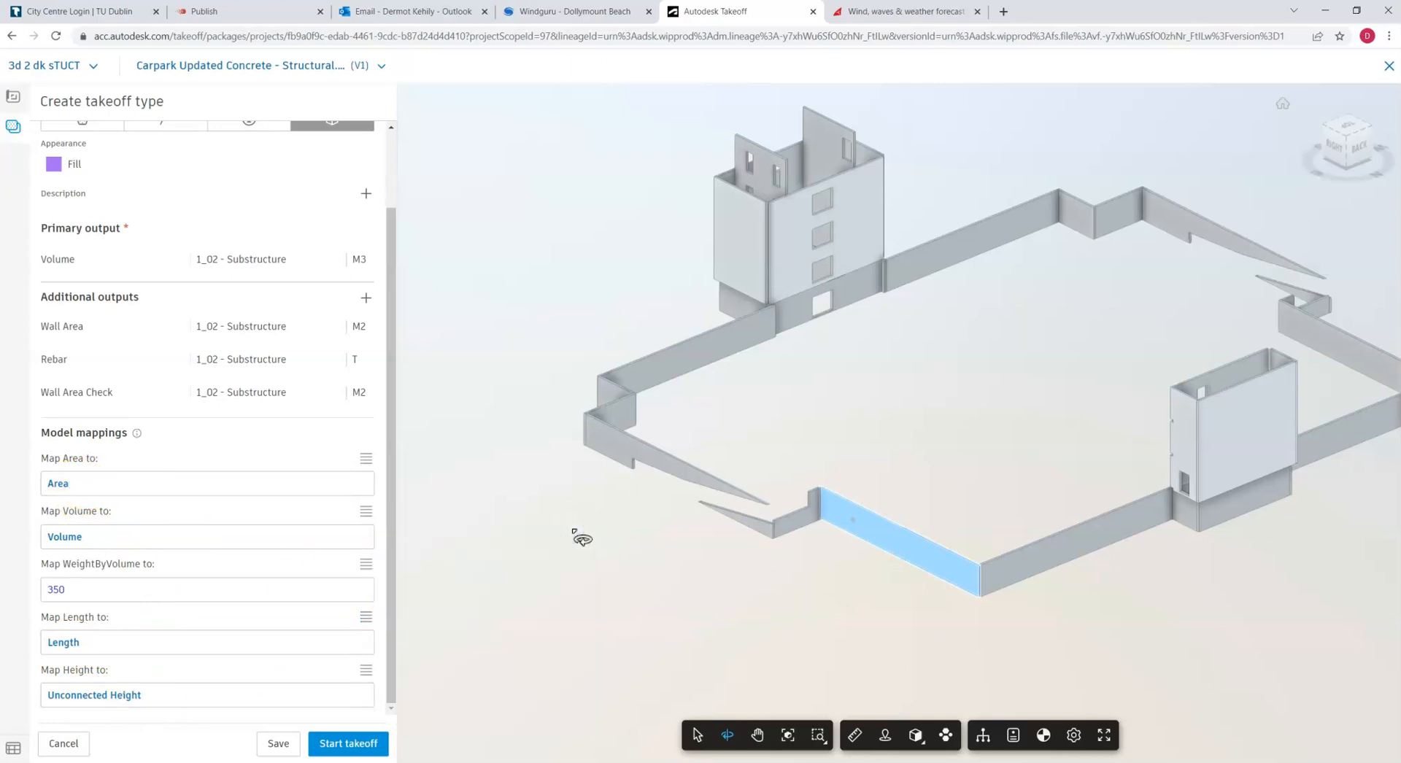
Add a fourth additional output named Volume Check and classify it as 1_02 - Substructure under Capital Construction Costs
click(367, 298)
click(501, 401)
text(Volume Check)
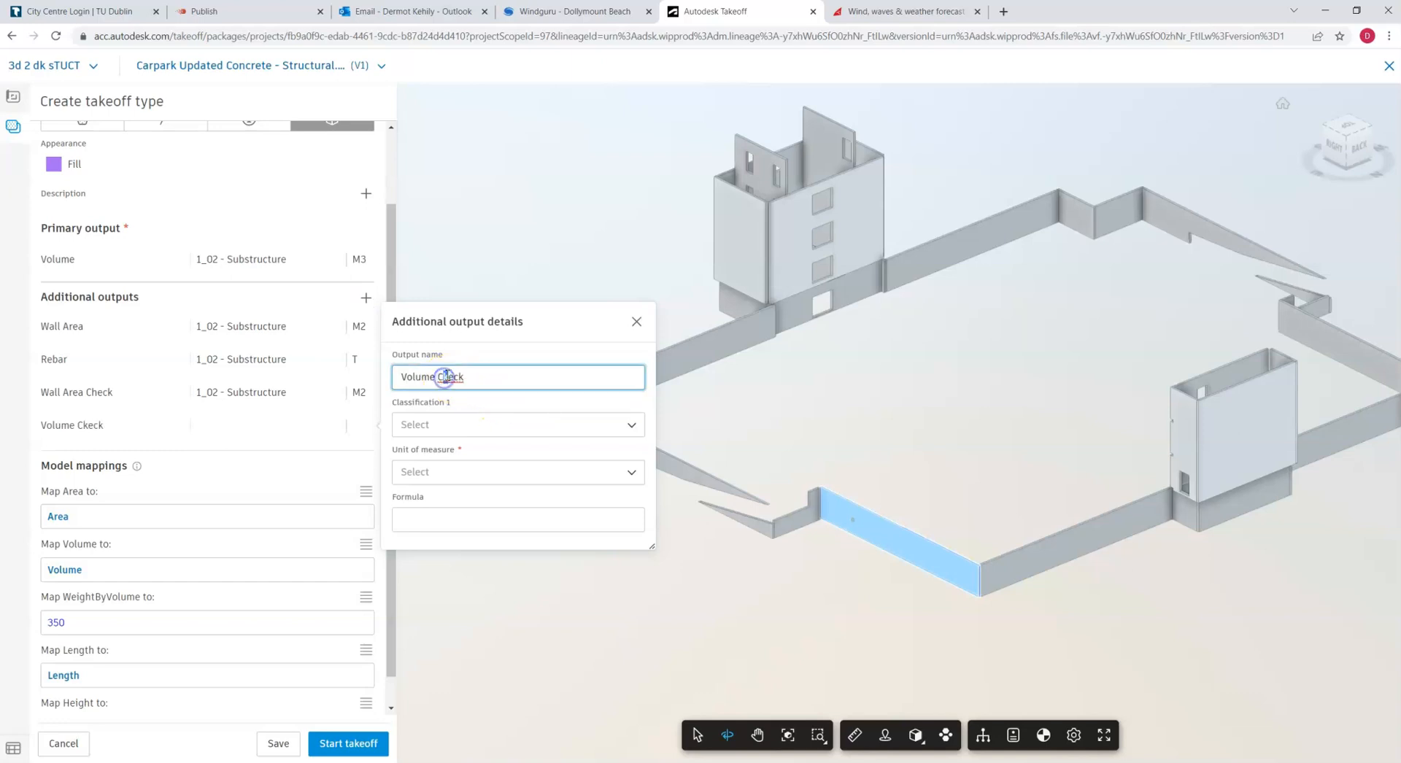
click(463, 425)
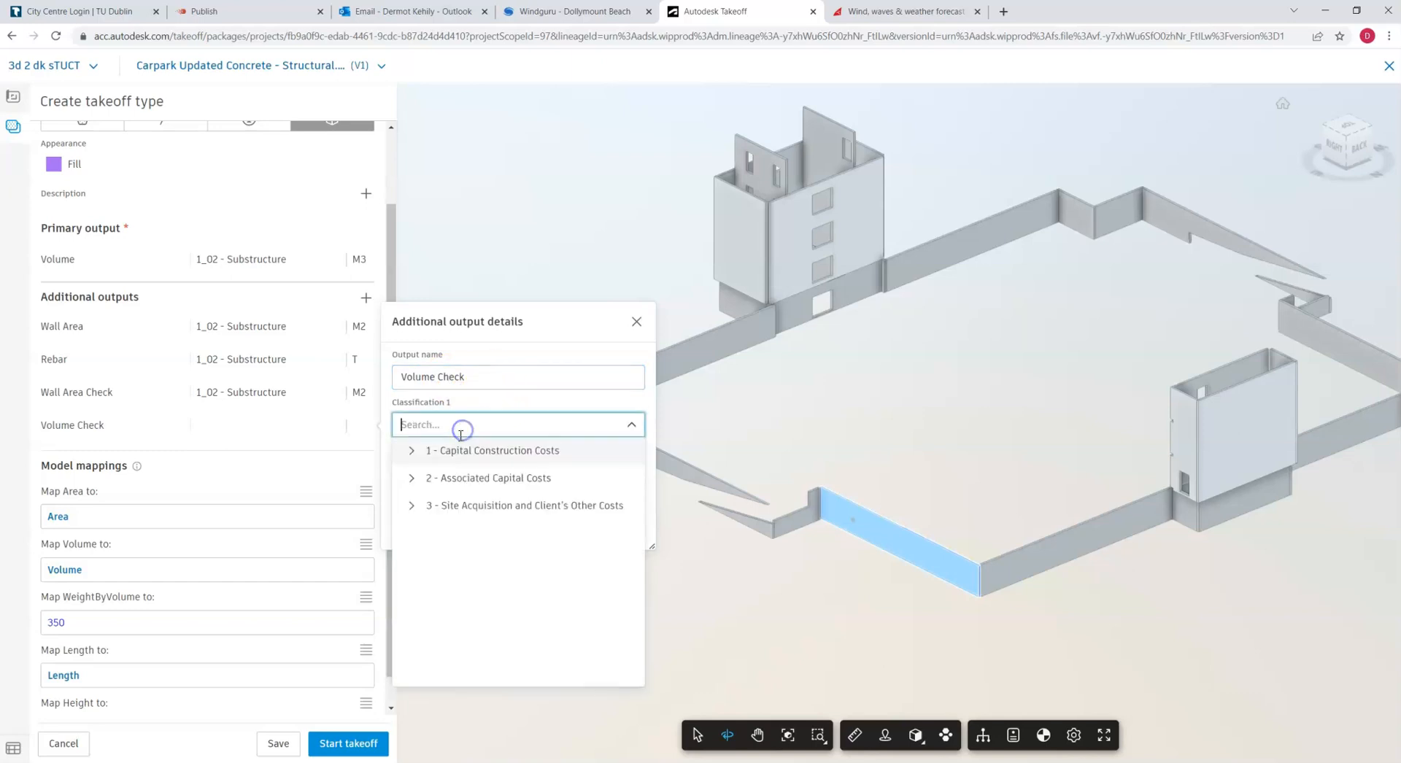
click(410, 451)
click(434, 505)
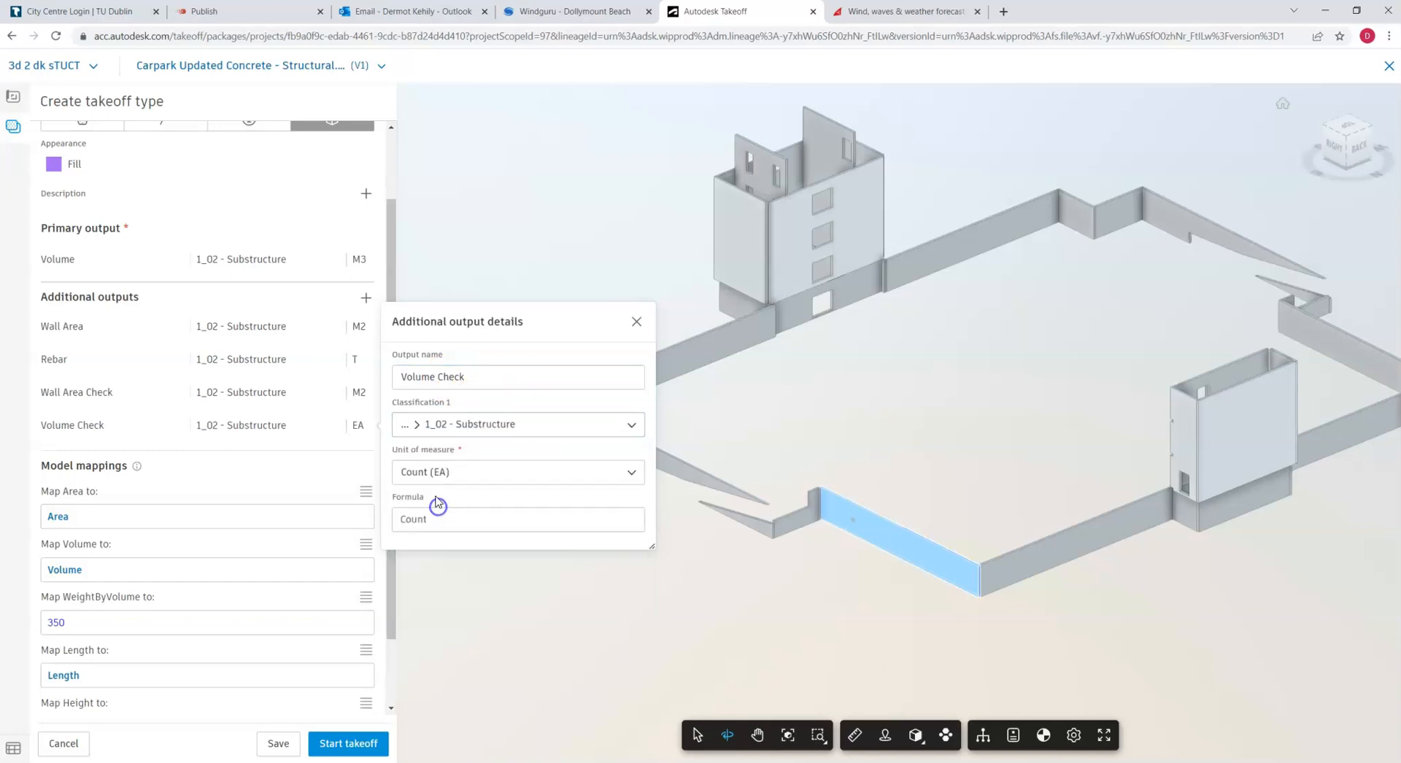
Set the Volume Check output's unit of measure to Cubic Meters (M3) and its formula to Area * Width
click(431, 474)
click(446, 581)
click(413, 520)
key(ctrl+a)
key(BackSpace)
text(Are)
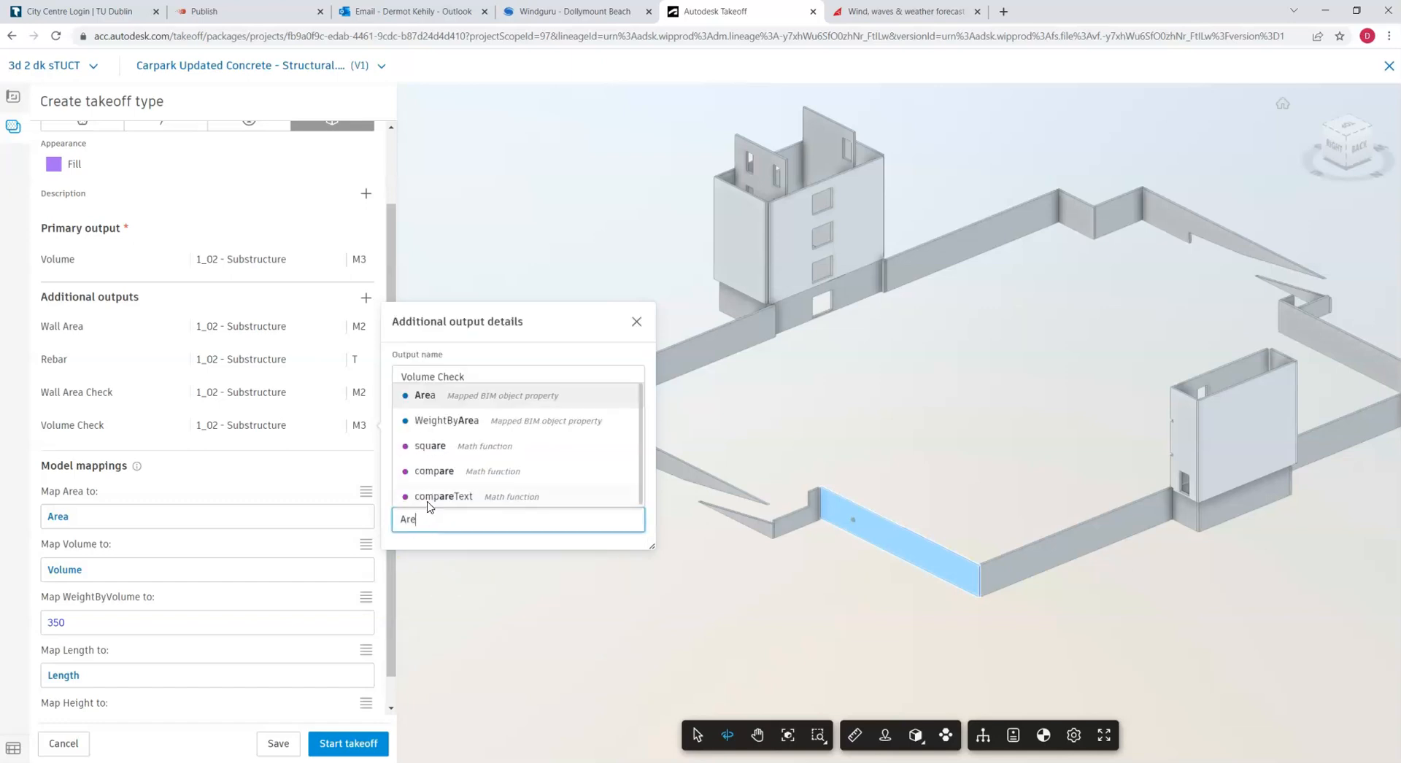
text(a*)
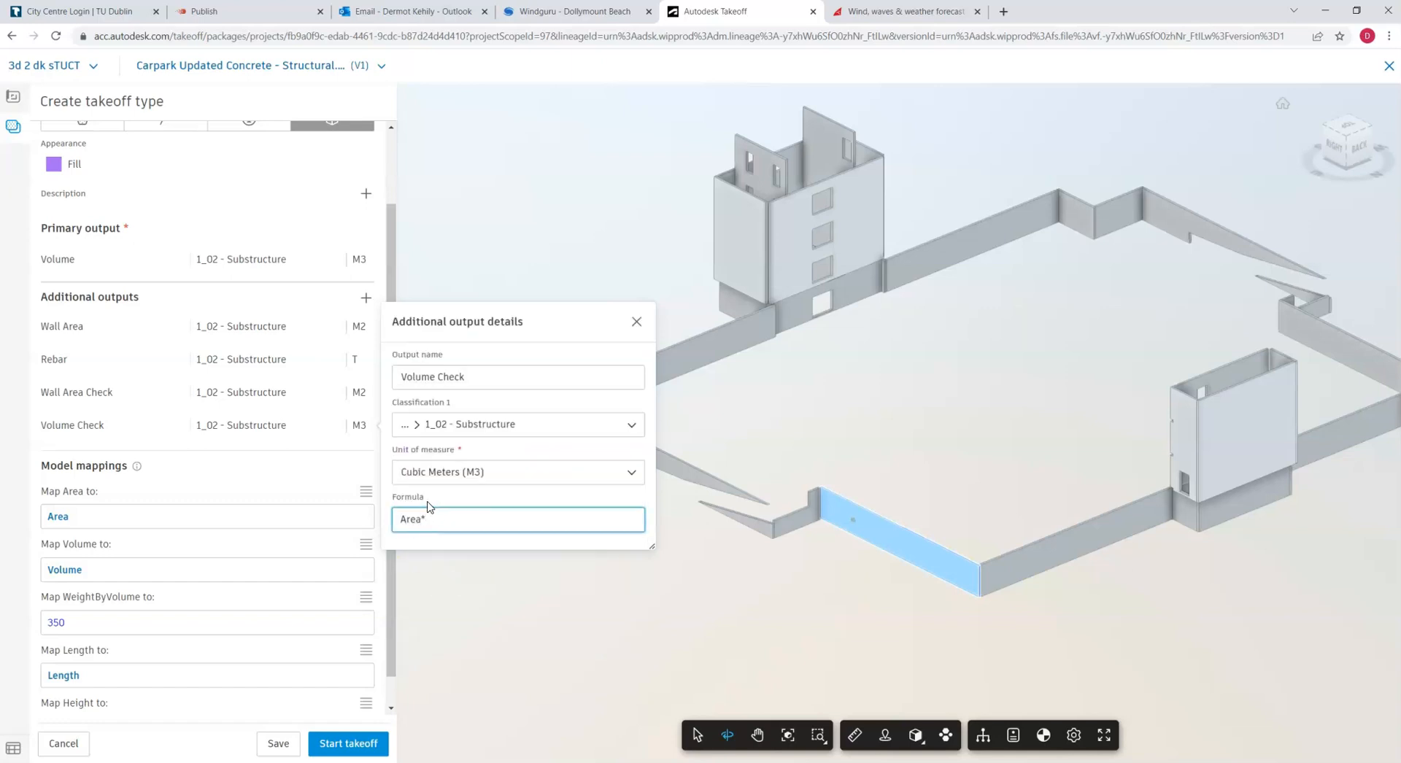
text(Th)
key(BackSpace)
key(BackSpace)
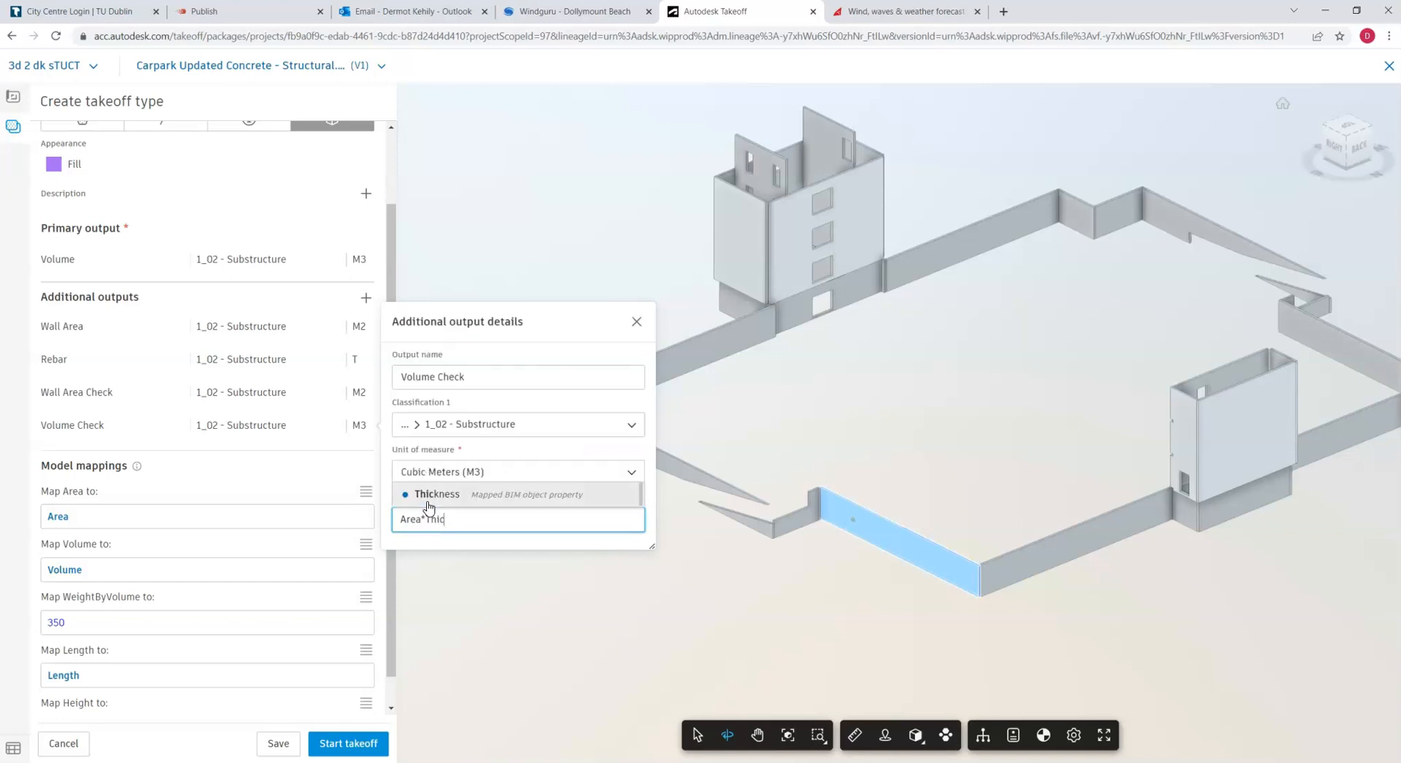
text(Width)
click(426, 495)
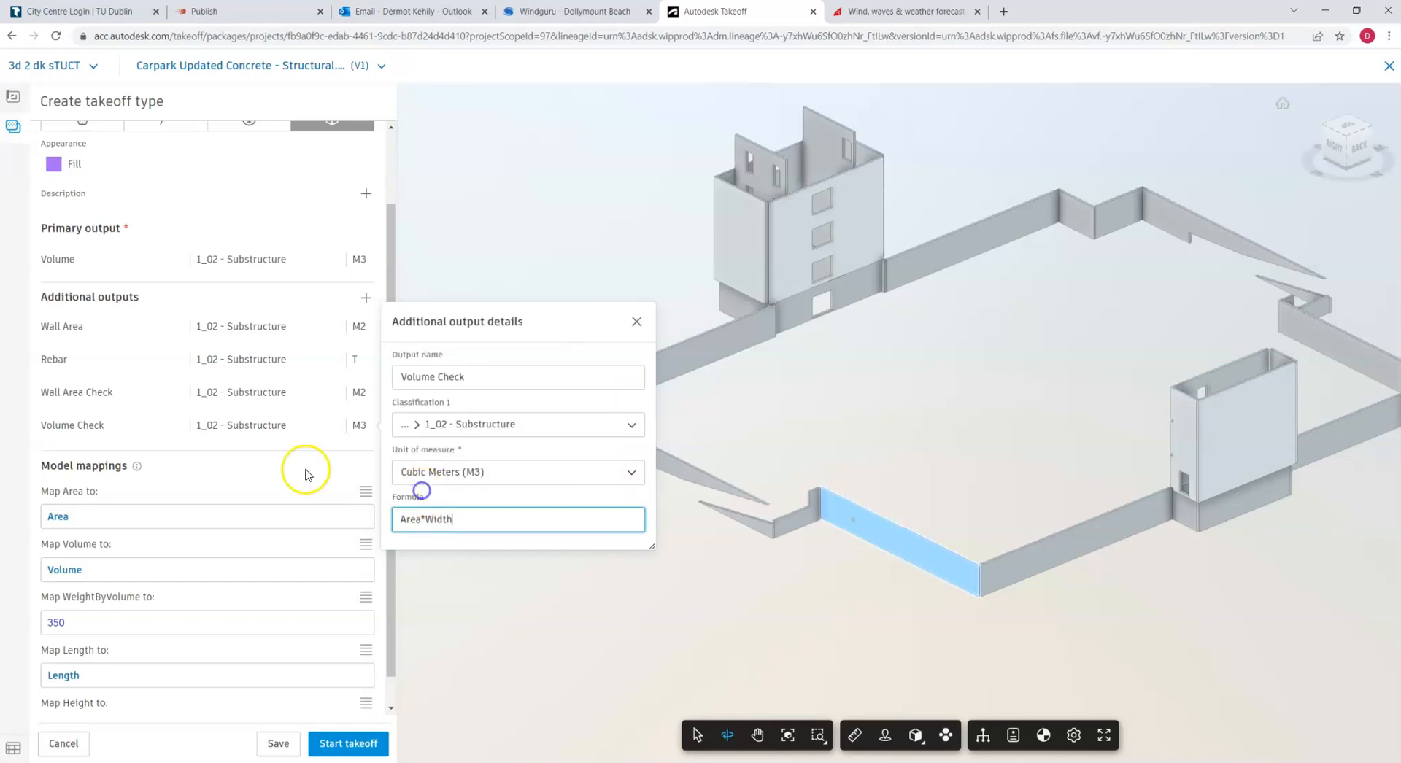
Map Width to the Width BIM object property and check its value in the selected wall's full model properties
scroll(113, 615, down, 1)
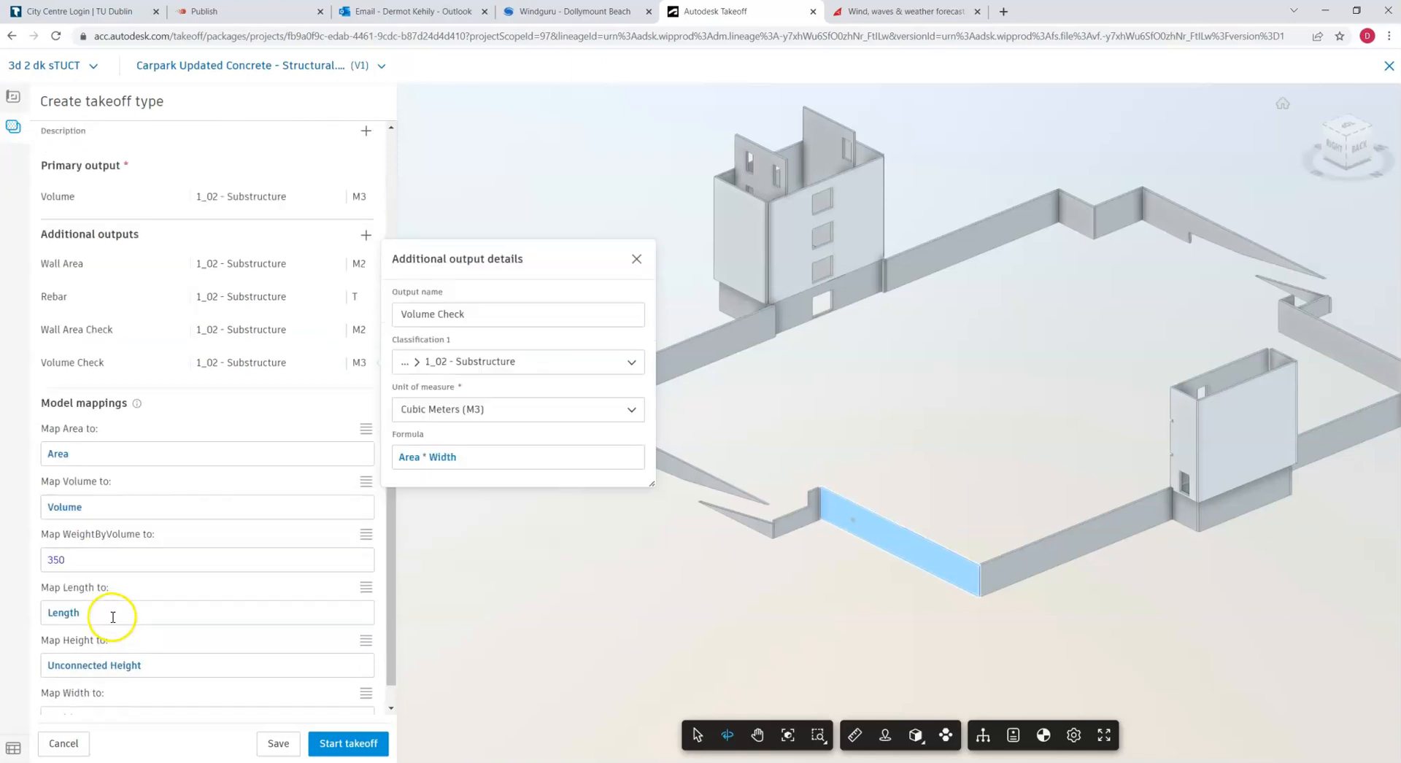
click(92, 707)
text(WidthWi)
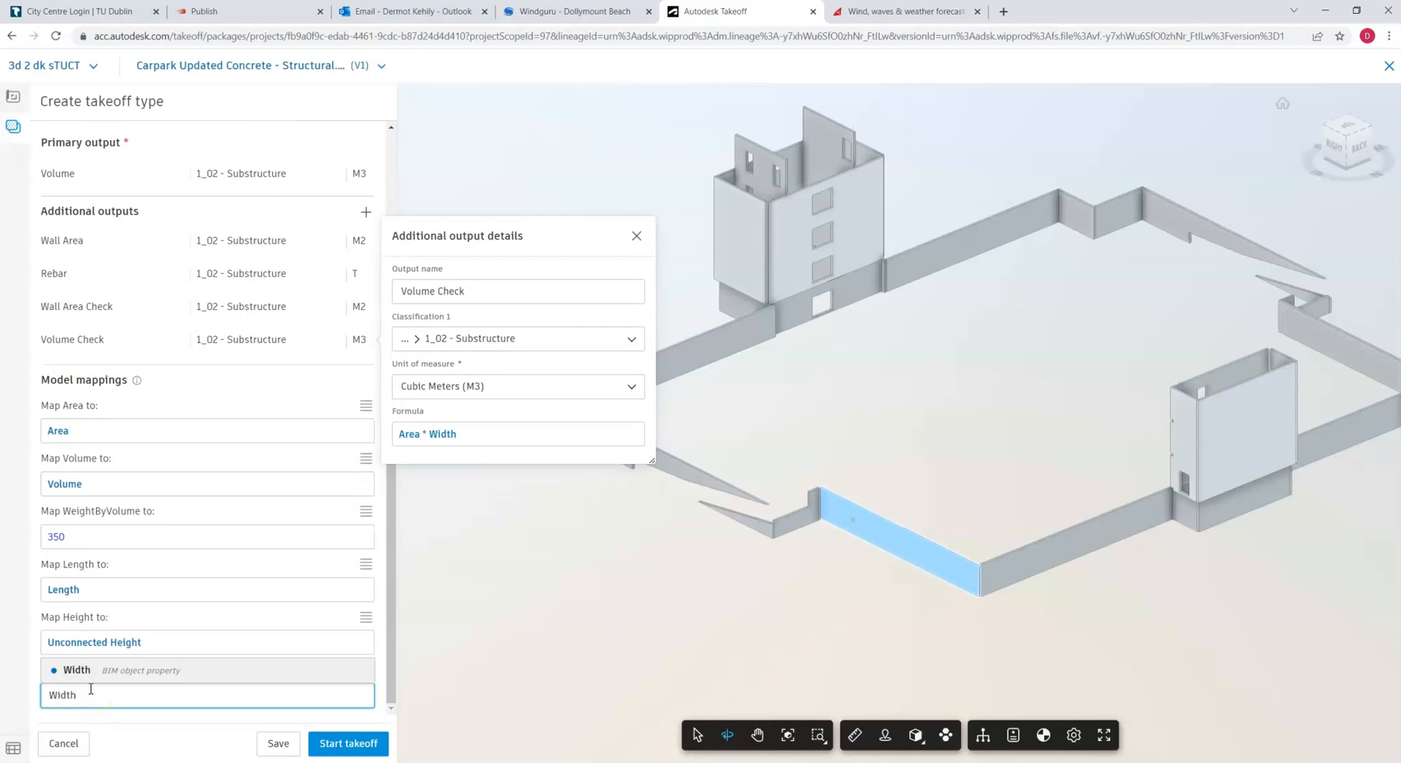
click(77, 670)
click(365, 670)
scroll(531, 655, down, 2)
click(407, 743)
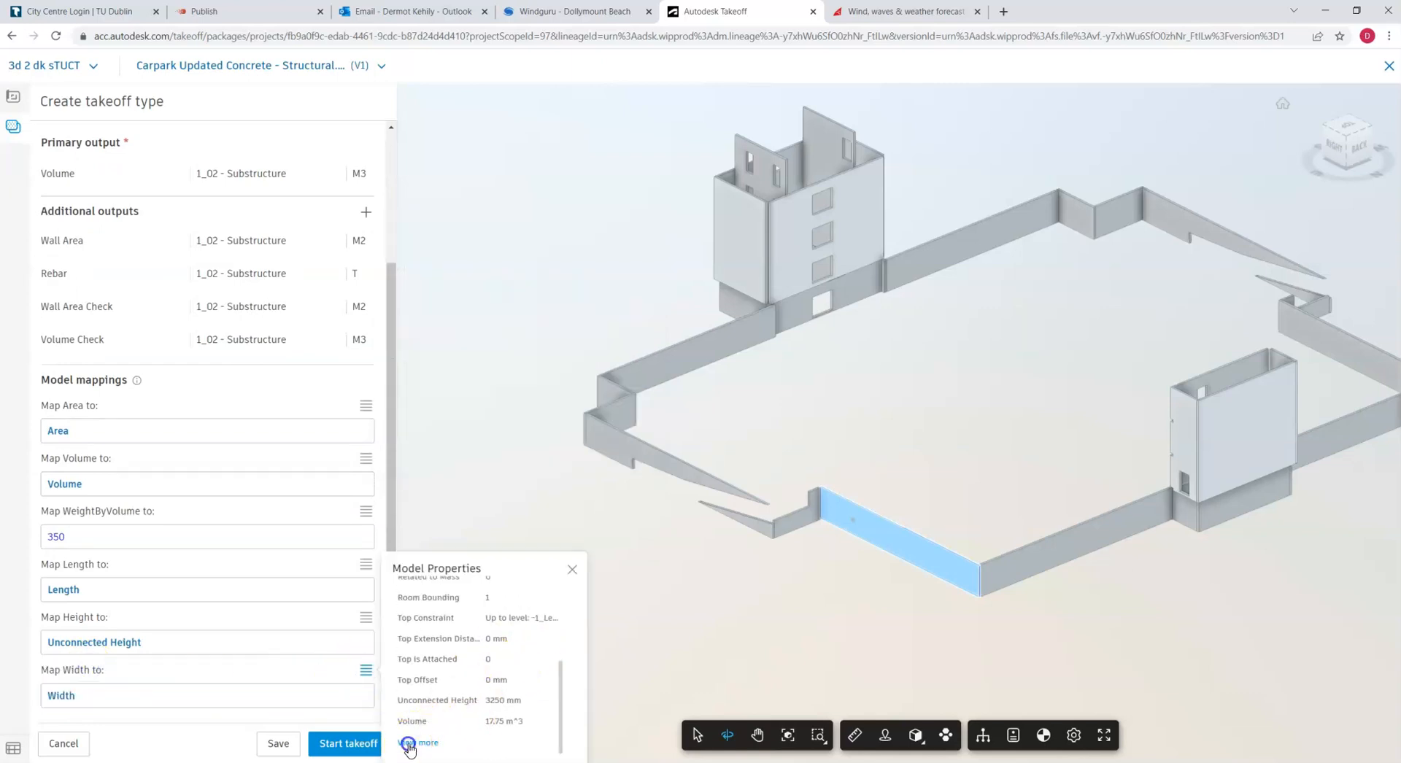
scroll(468, 687, up, 2)
scroll(467, 688, down, 8)
scroll(469, 692, down, 3)
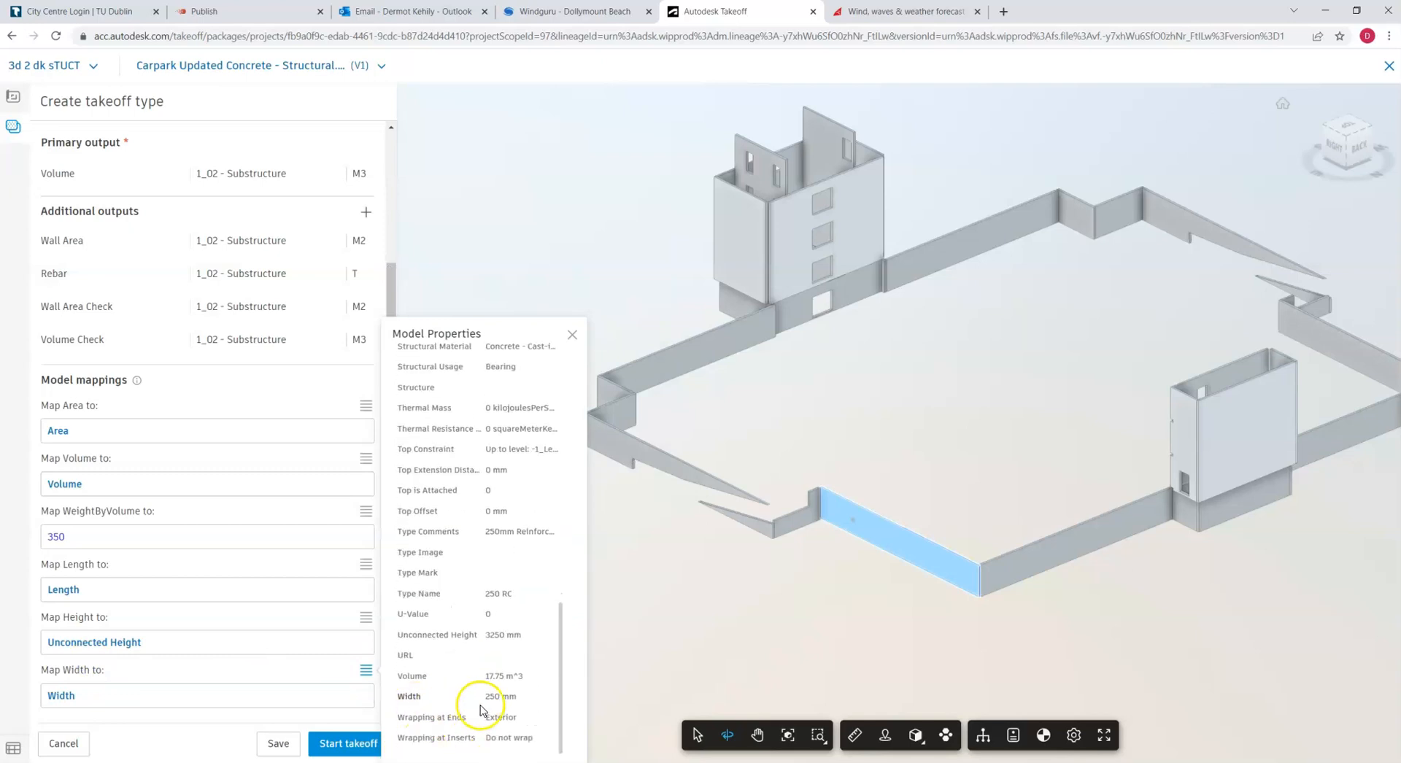
click(572, 334)
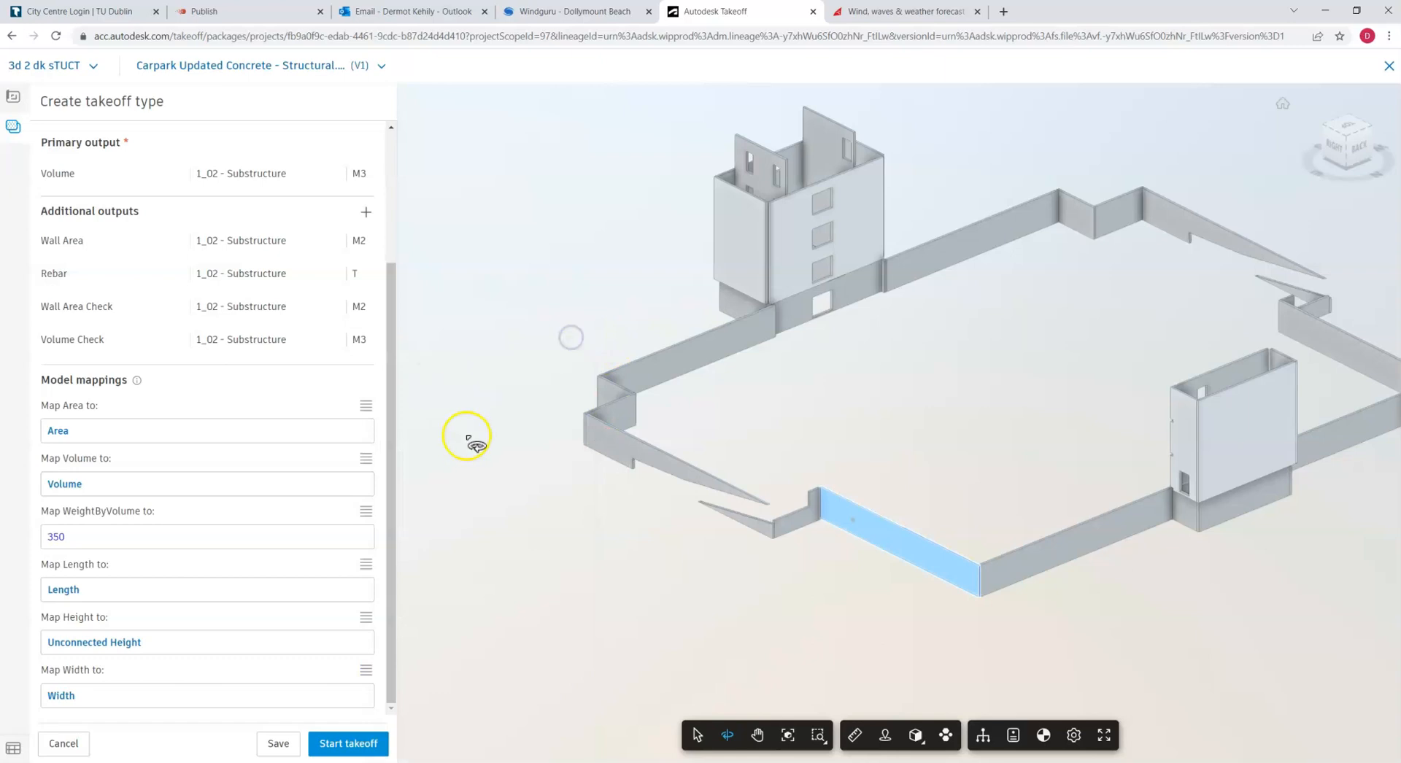
Start the takeoff with the new Retaining 250 RC type and assign the already selected perimeter wall to it
scroll(463, 464, down, 2)
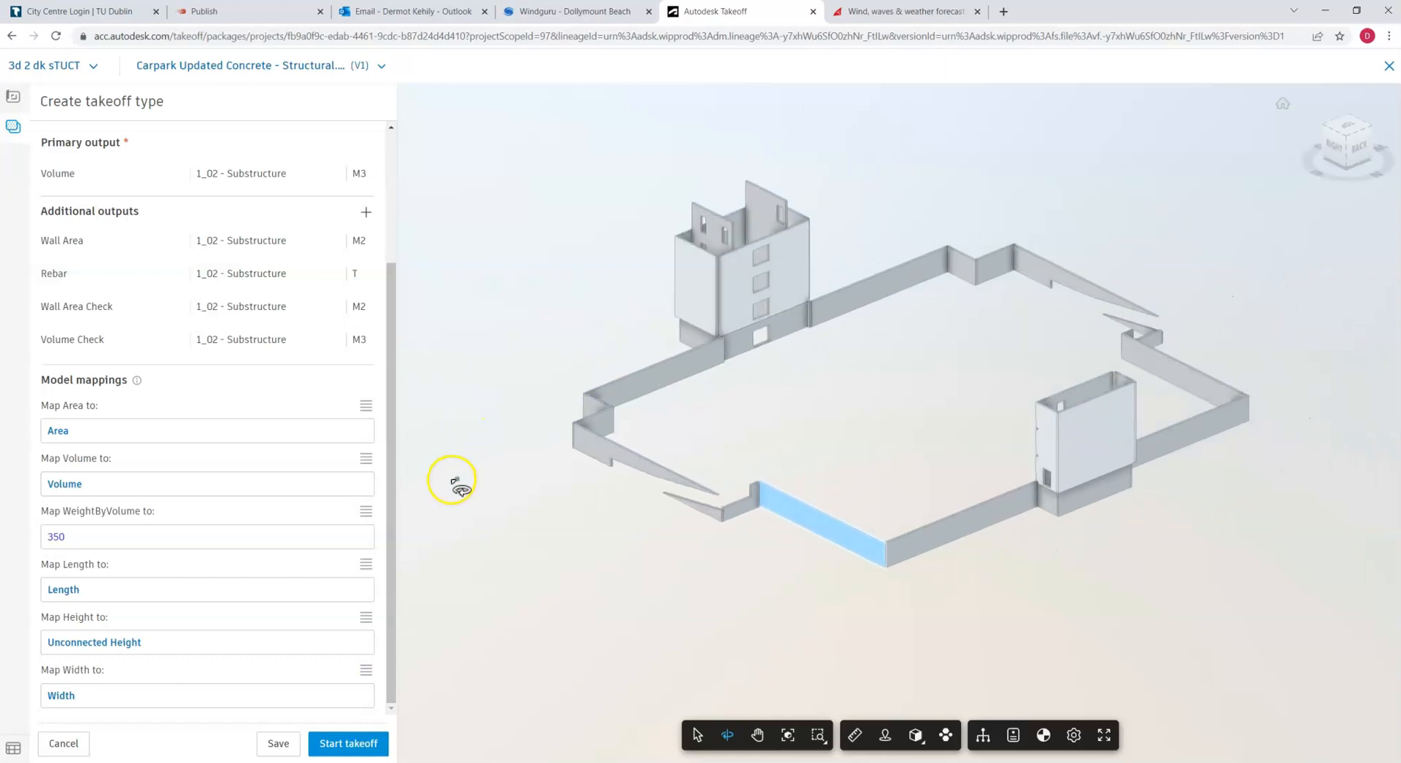
scroll(452, 480, down, 1)
drag(393, 403, 378, 292)
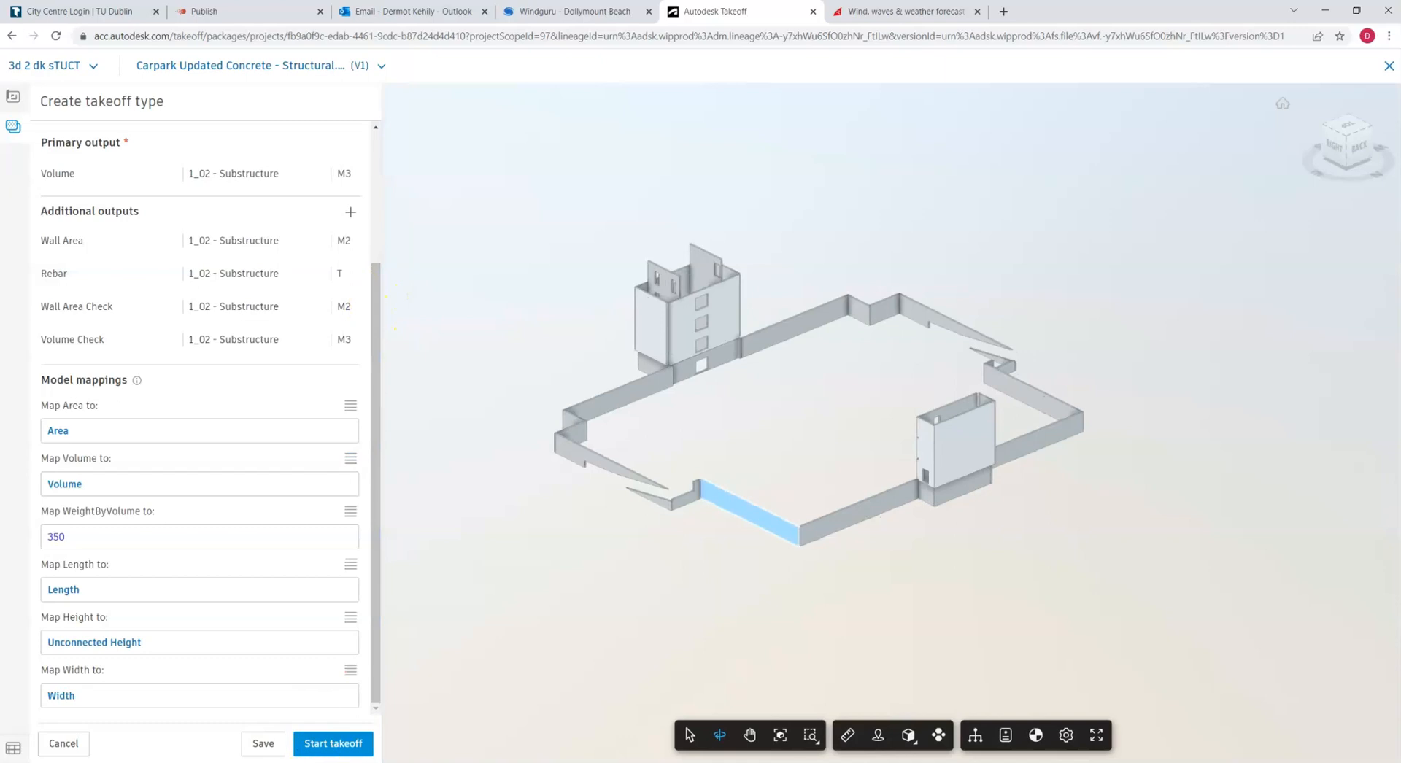
click(315, 745)
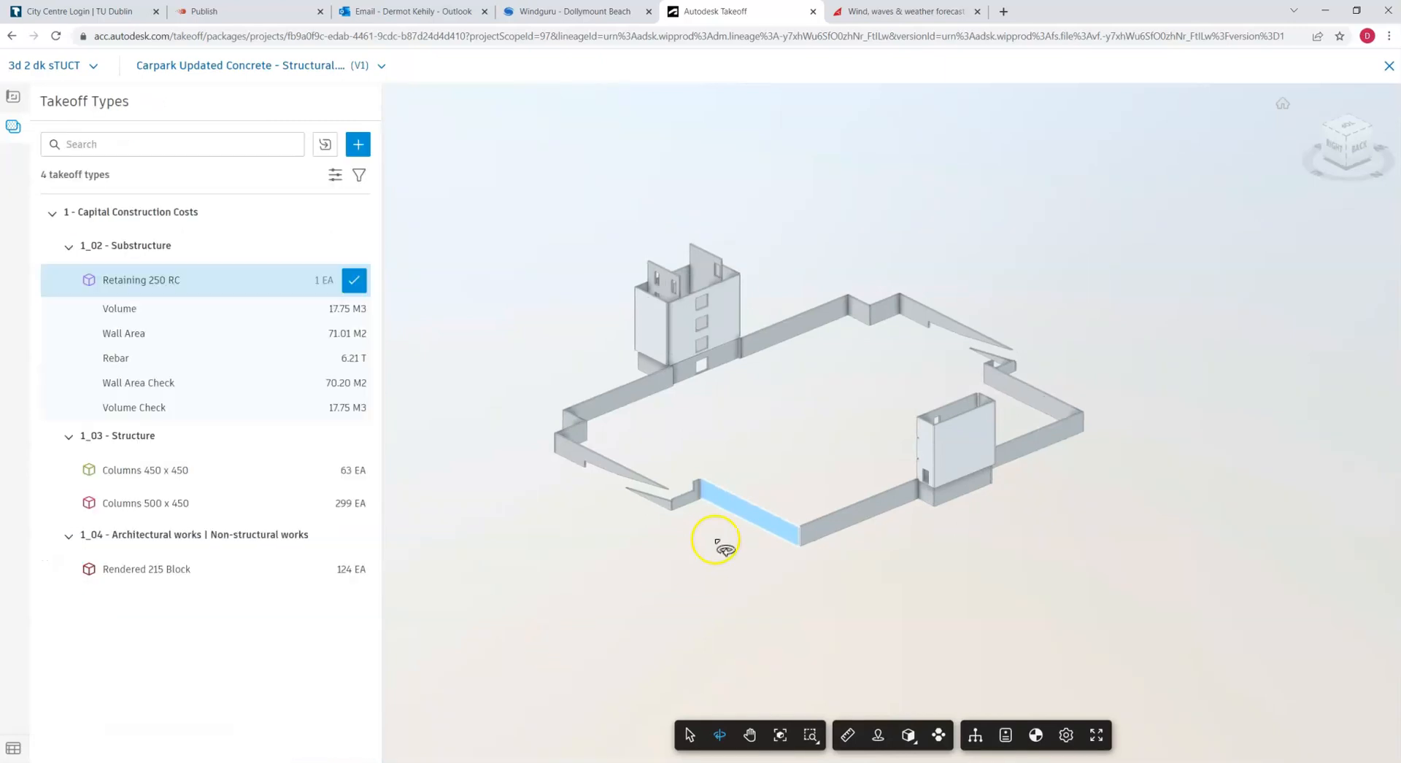
click(354, 280)
Assign the adjoining short return, sloping and side perimeter walls to the Retaining 250 RC takeoff type
click(686, 506)
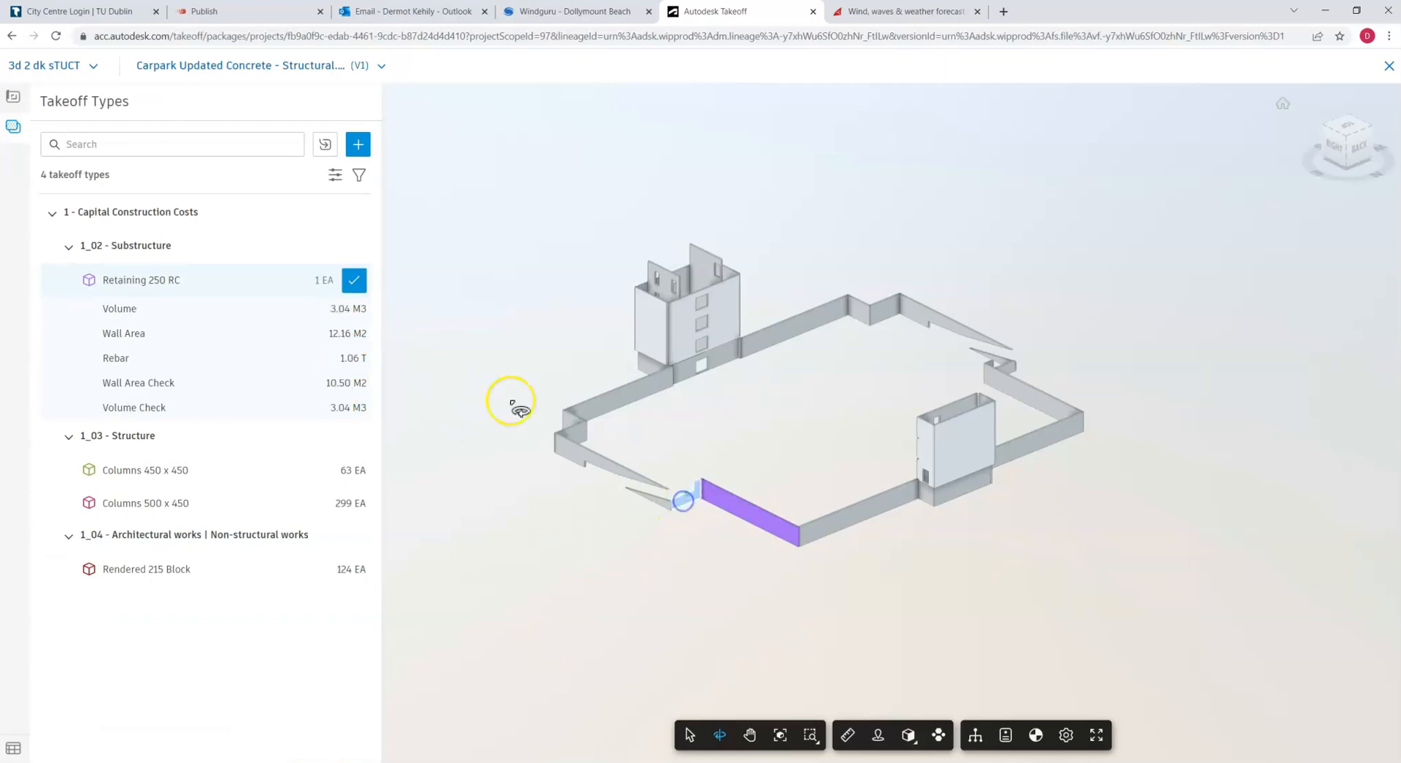
click(616, 475)
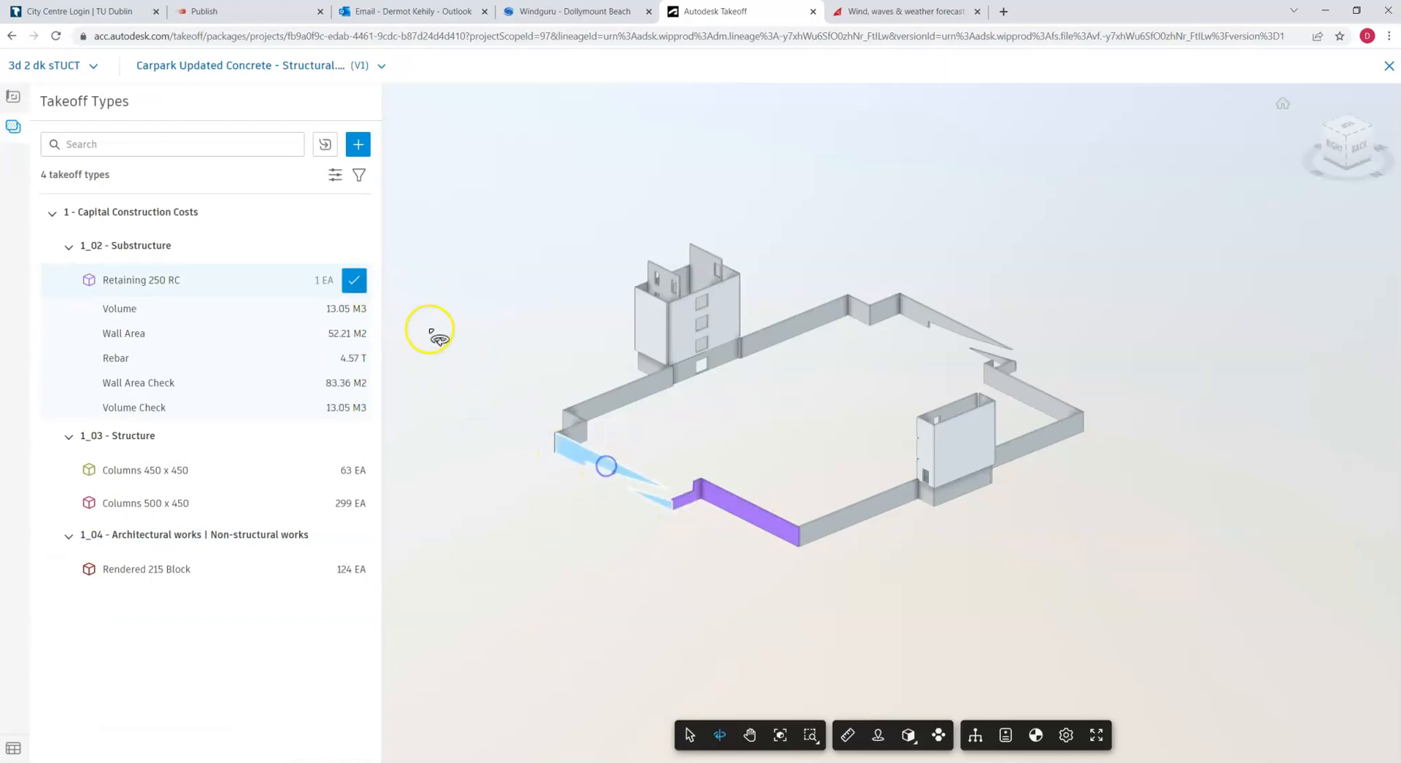
click(356, 281)
click(639, 395)
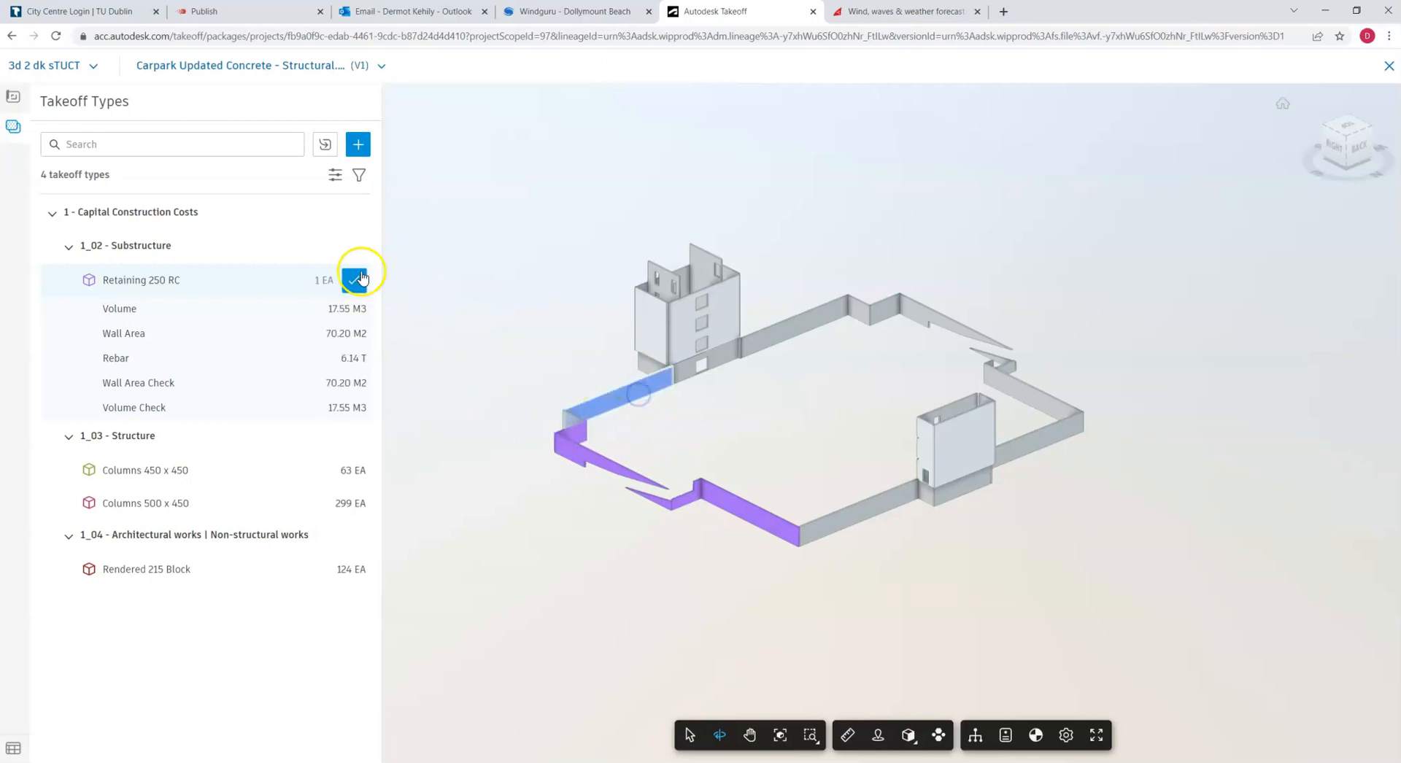
click(572, 421)
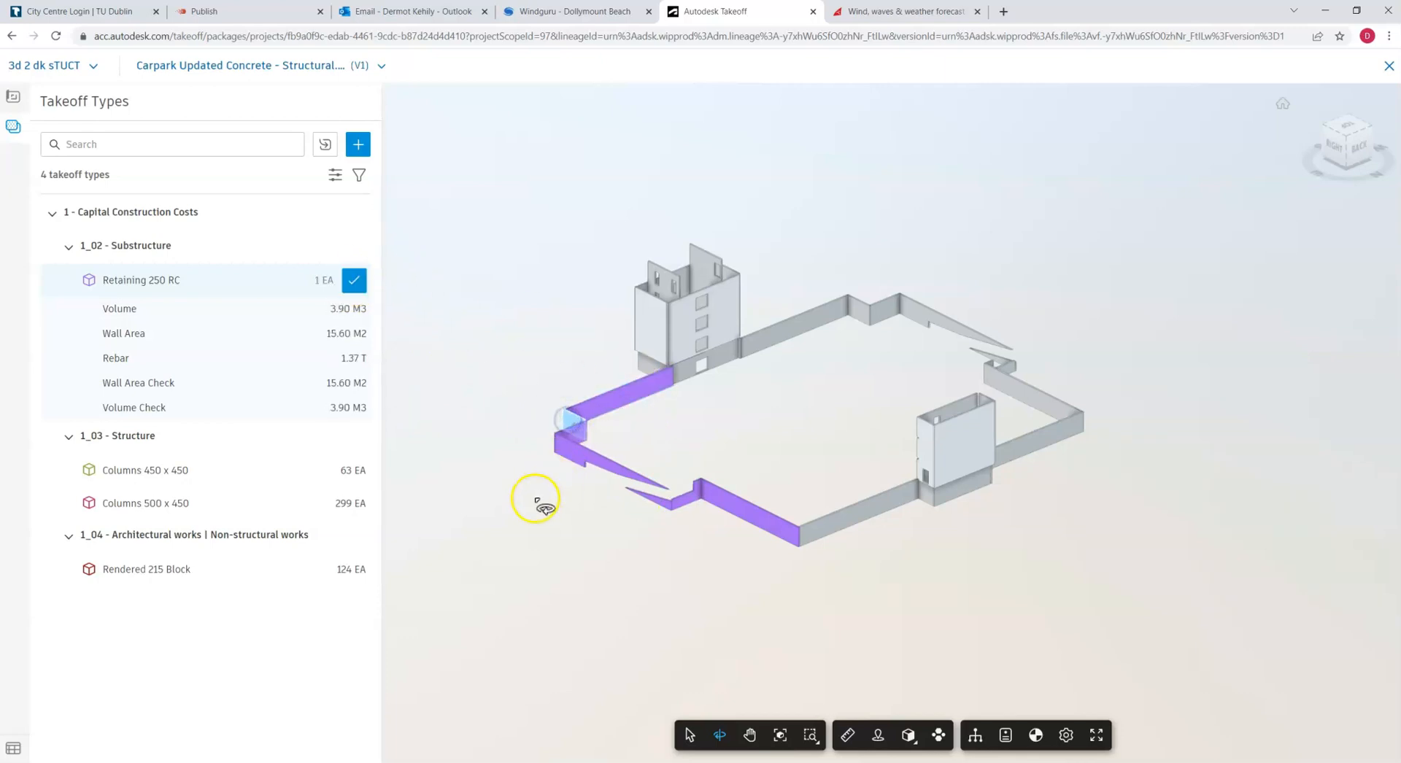
click(355, 281)
drag(485, 194, 657, 206)
click(688, 733)
drag(452, 140, 1179, 649)
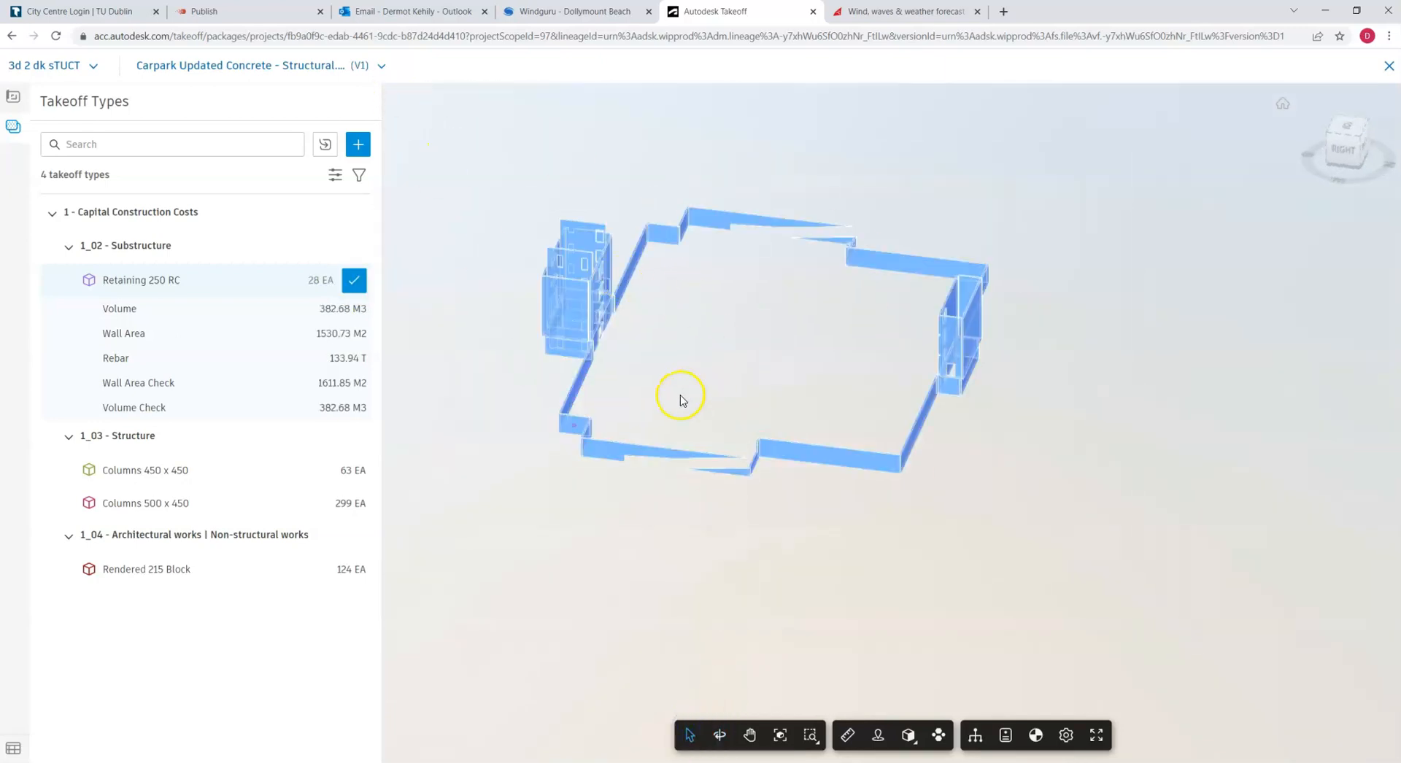
click(538, 528)
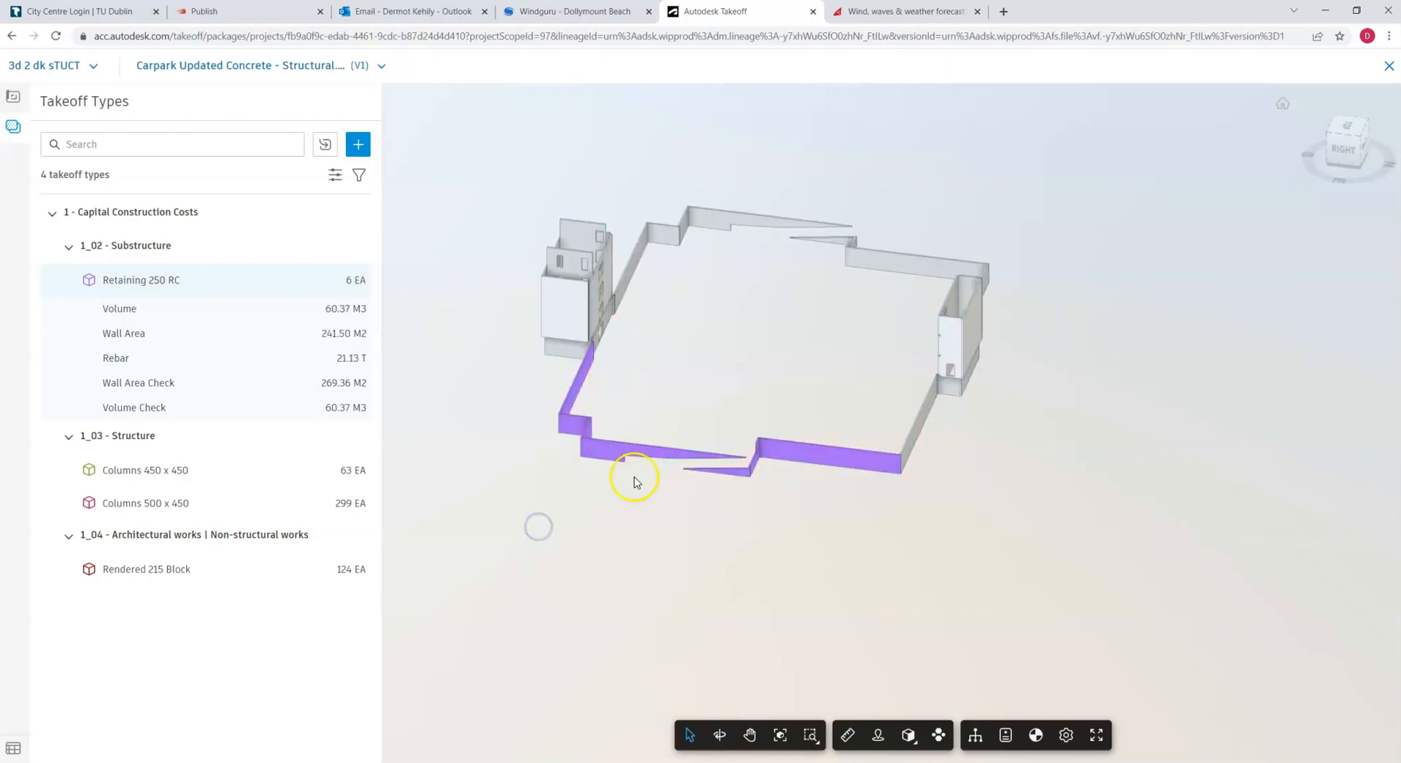
Assign the perimeter walls beside, beneath and just past the taller core to the Retaining 250 RC takeoff type
drag(700, 483, 966, 335)
click(636, 374)
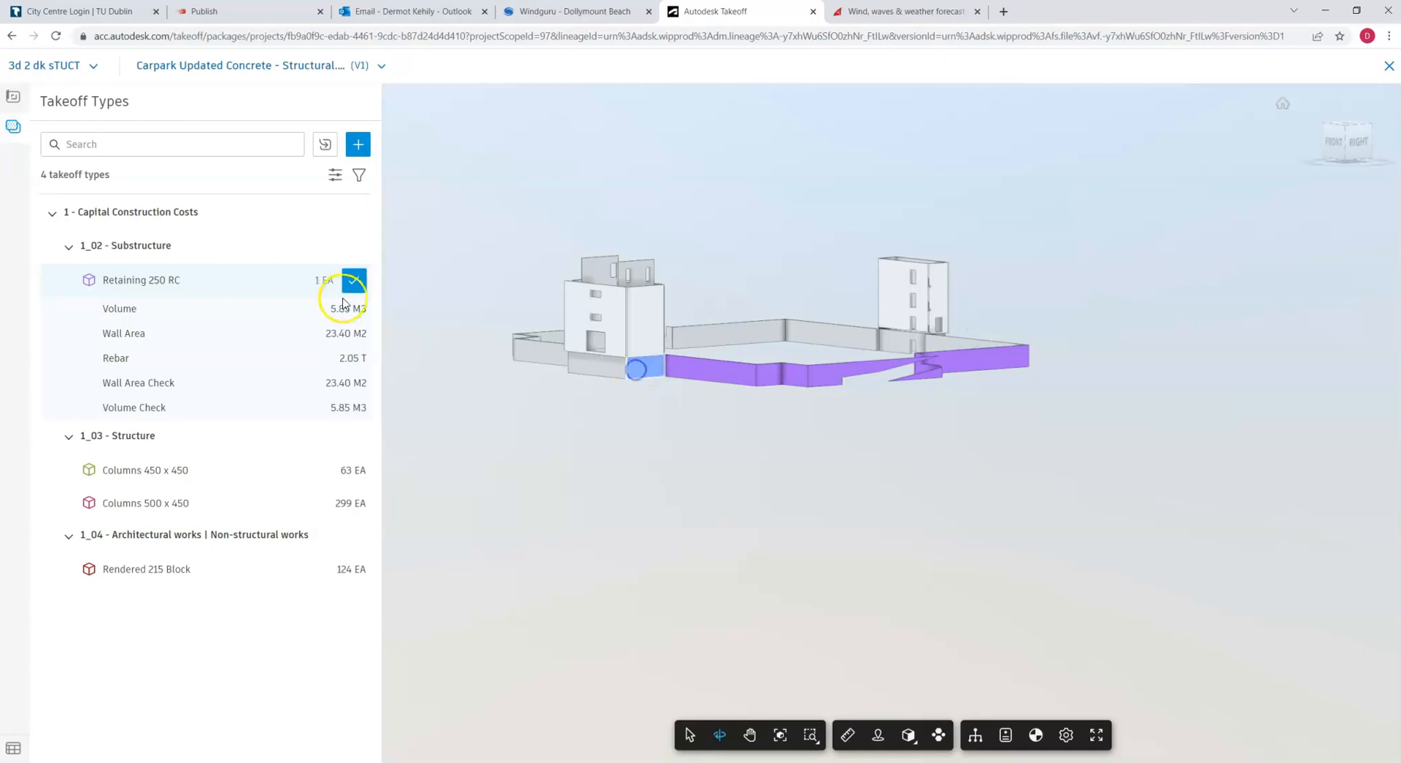
click(596, 373)
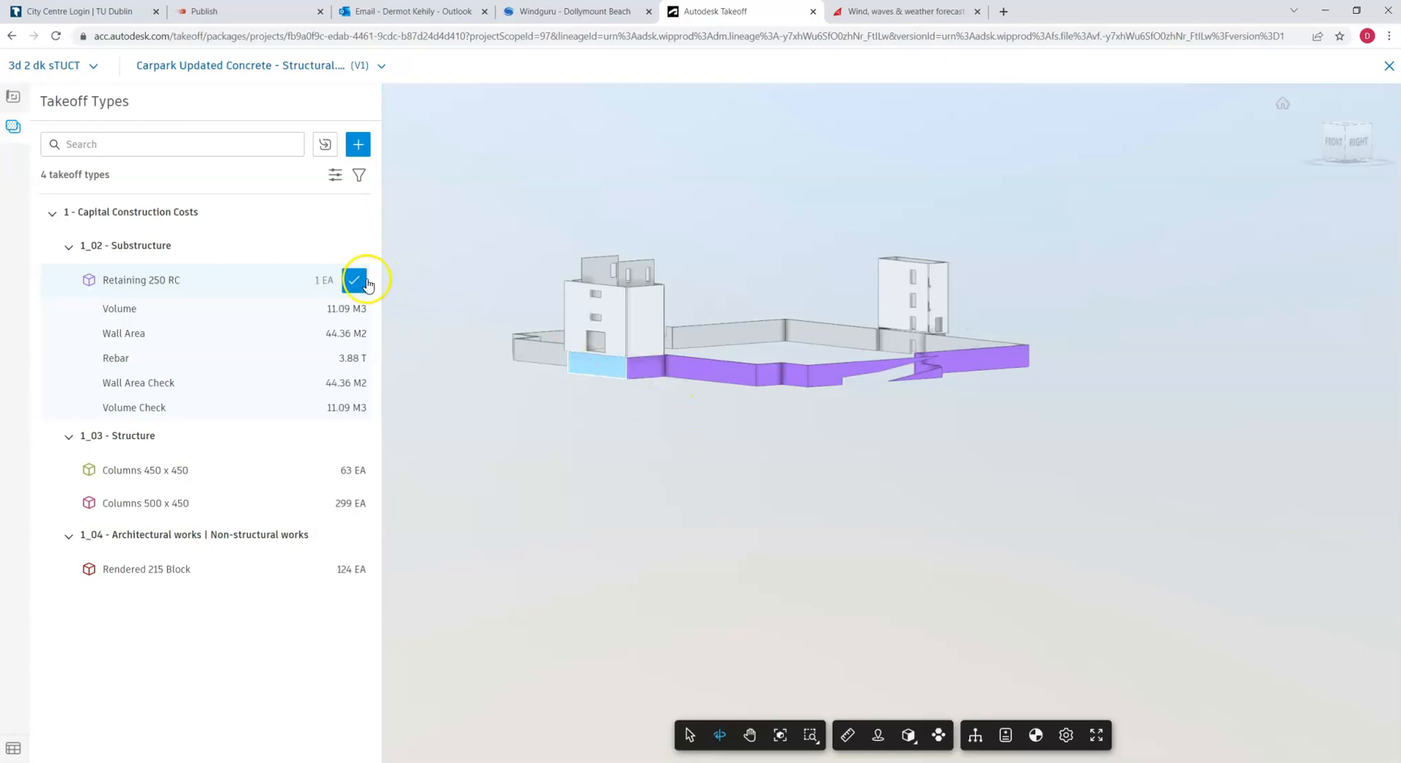
drag(536, 422, 1034, 419)
click(556, 369)
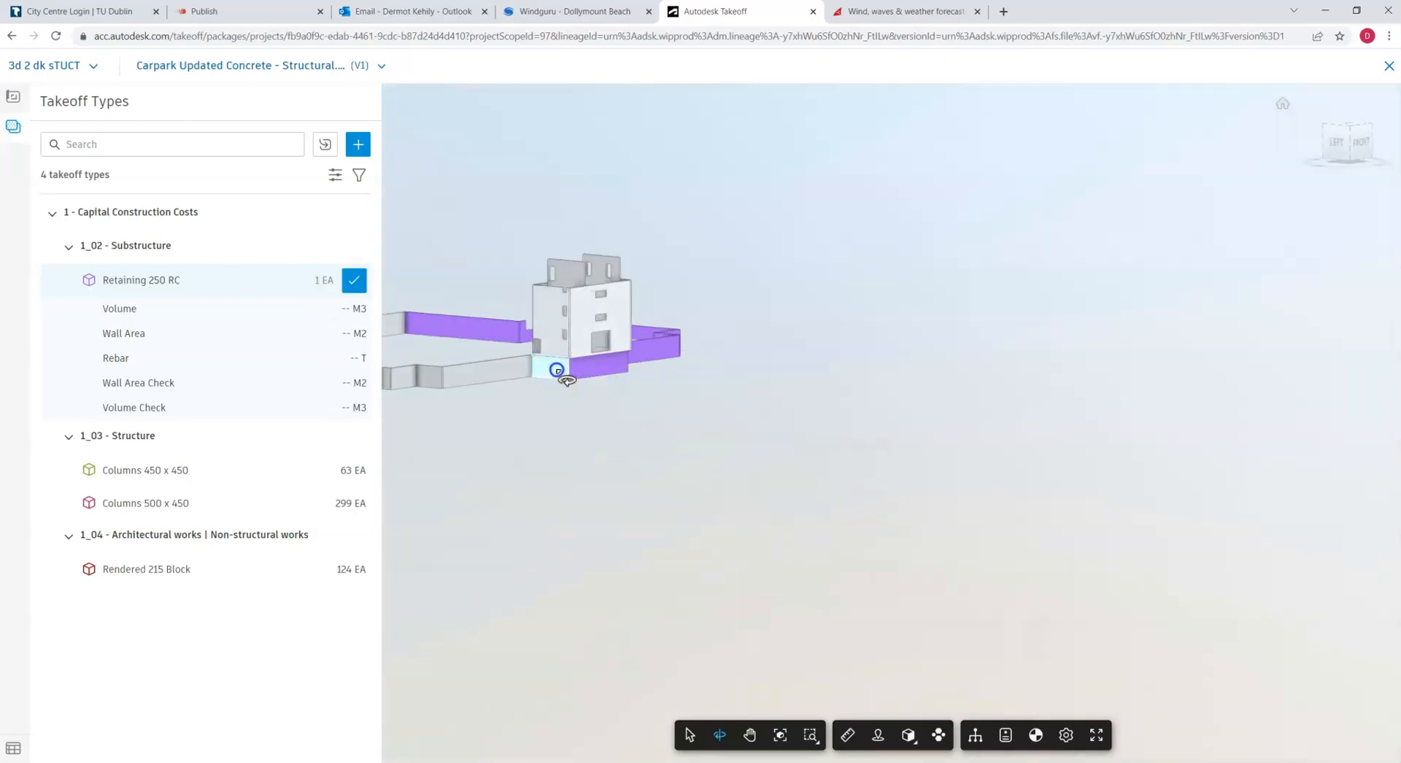
click(487, 371)
click(354, 282)
Assign the stepped short walls, the long side walls and the sloping ramp wall on the opposite side to Retaining 250 RC
drag(608, 474, 711, 431)
scroll(919, 395, up, 3)
click(932, 357)
click(900, 352)
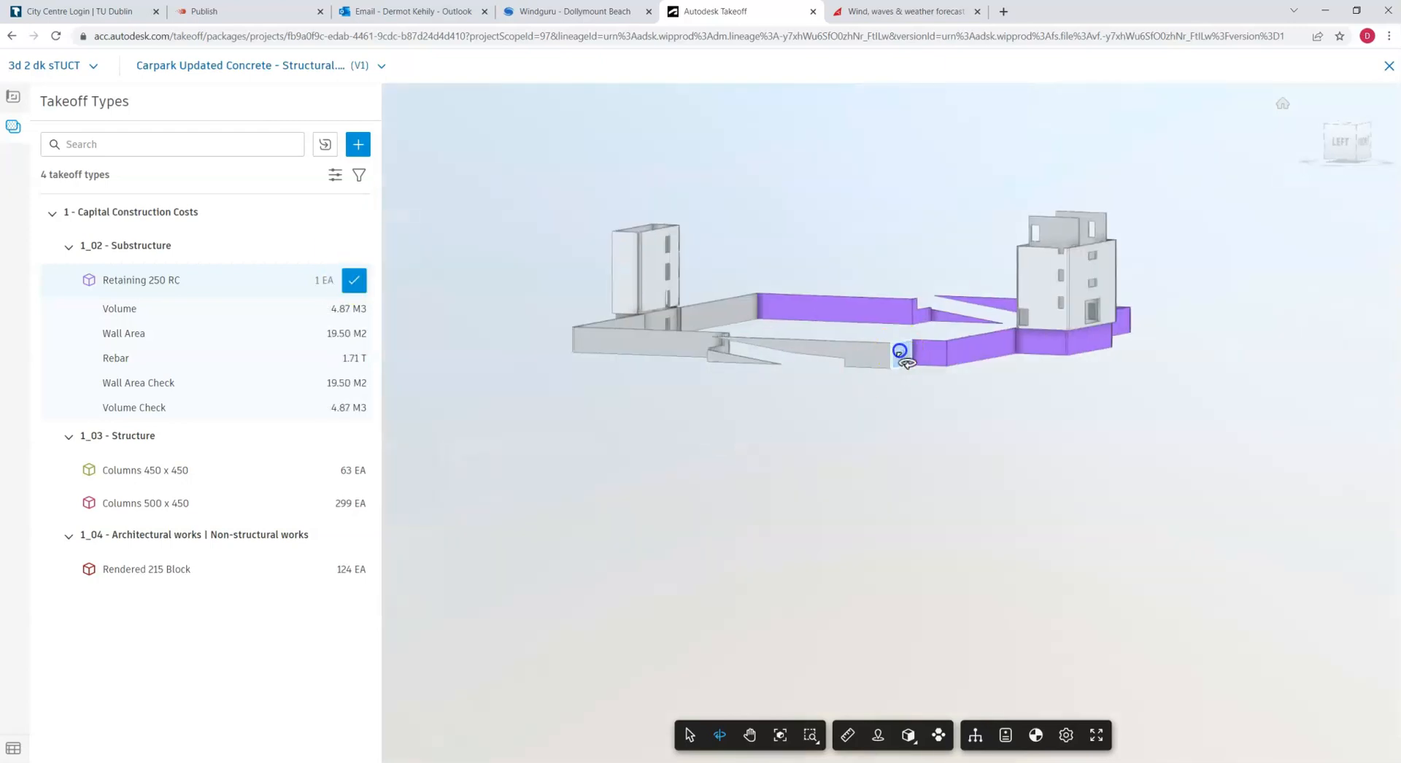
click(632, 332)
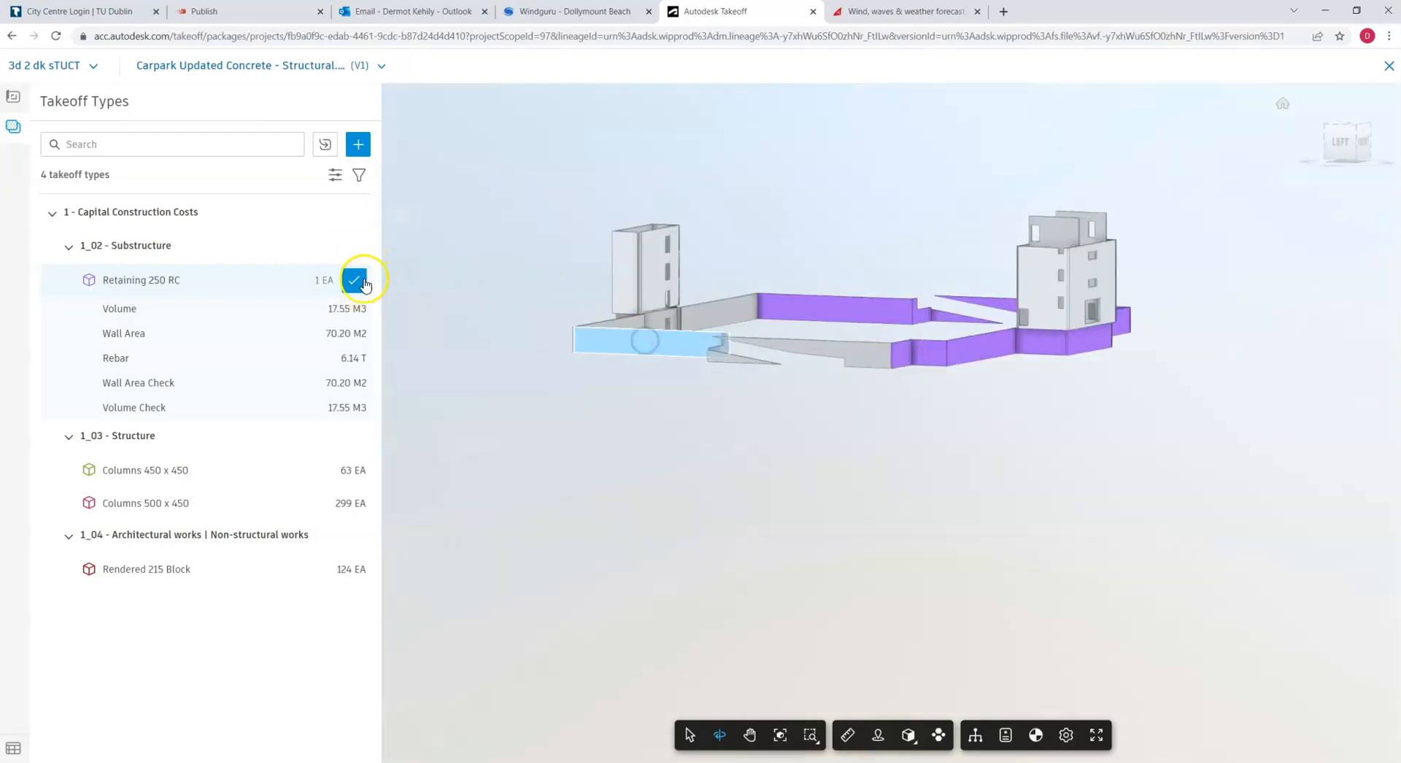
click(722, 352)
click(349, 280)
Assign the remaining unassigned short wall by the opposite side's ramp to Retaining 250 RC
scroll(751, 350, up, 3)
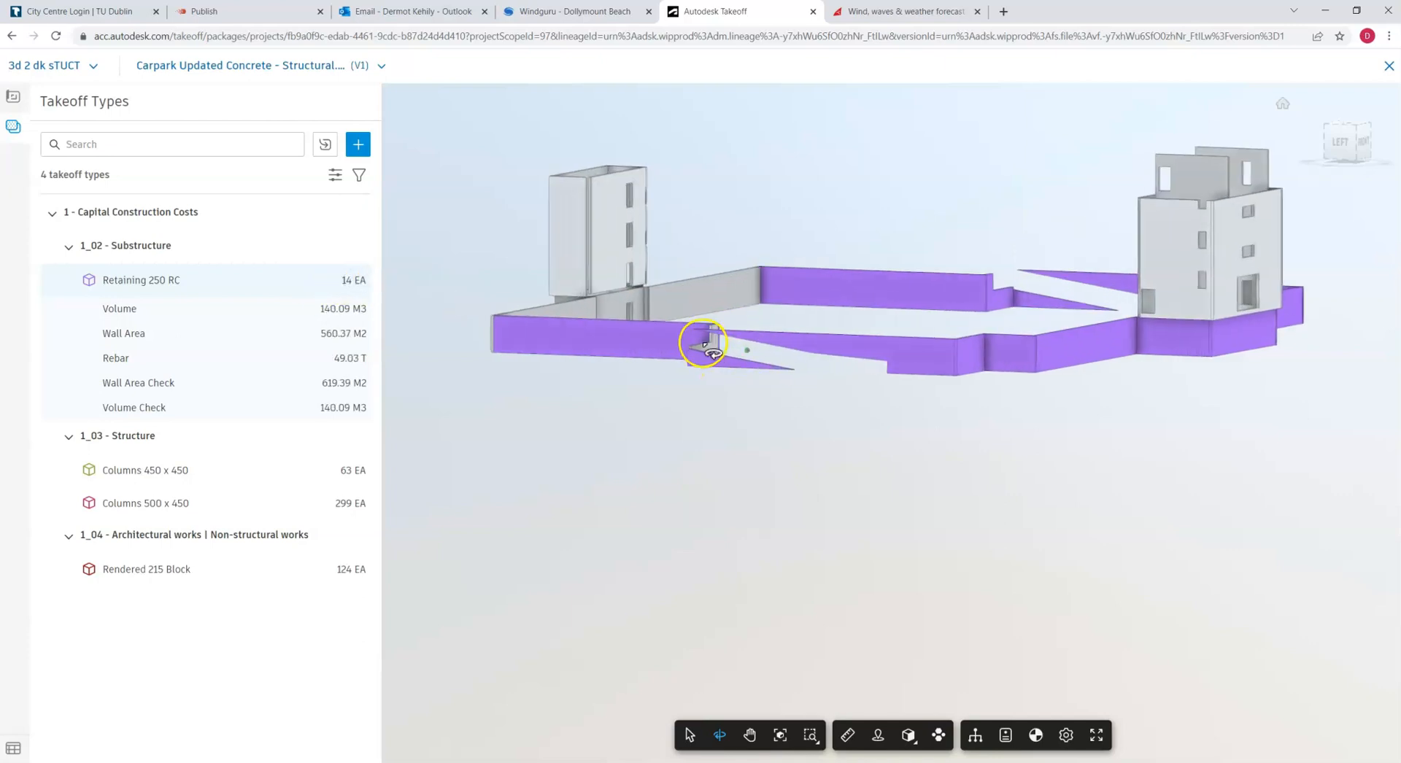
drag(636, 424, 1032, 447)
click(664, 364)
click(354, 281)
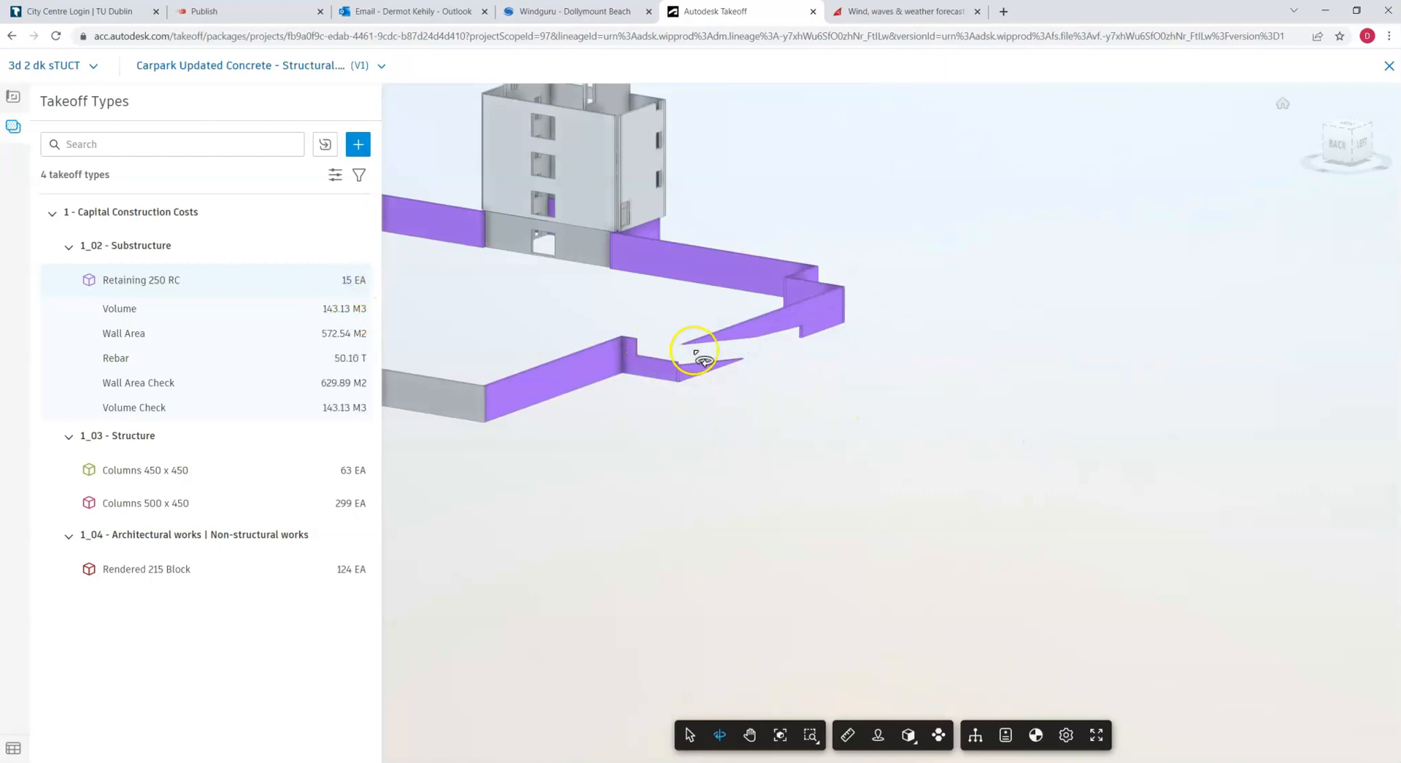
Assign the end wall leading to the smaller core, the wall beneath that core and its short return to Retaining 250 RC
scroll(788, 394, down, 2)
click(566, 397)
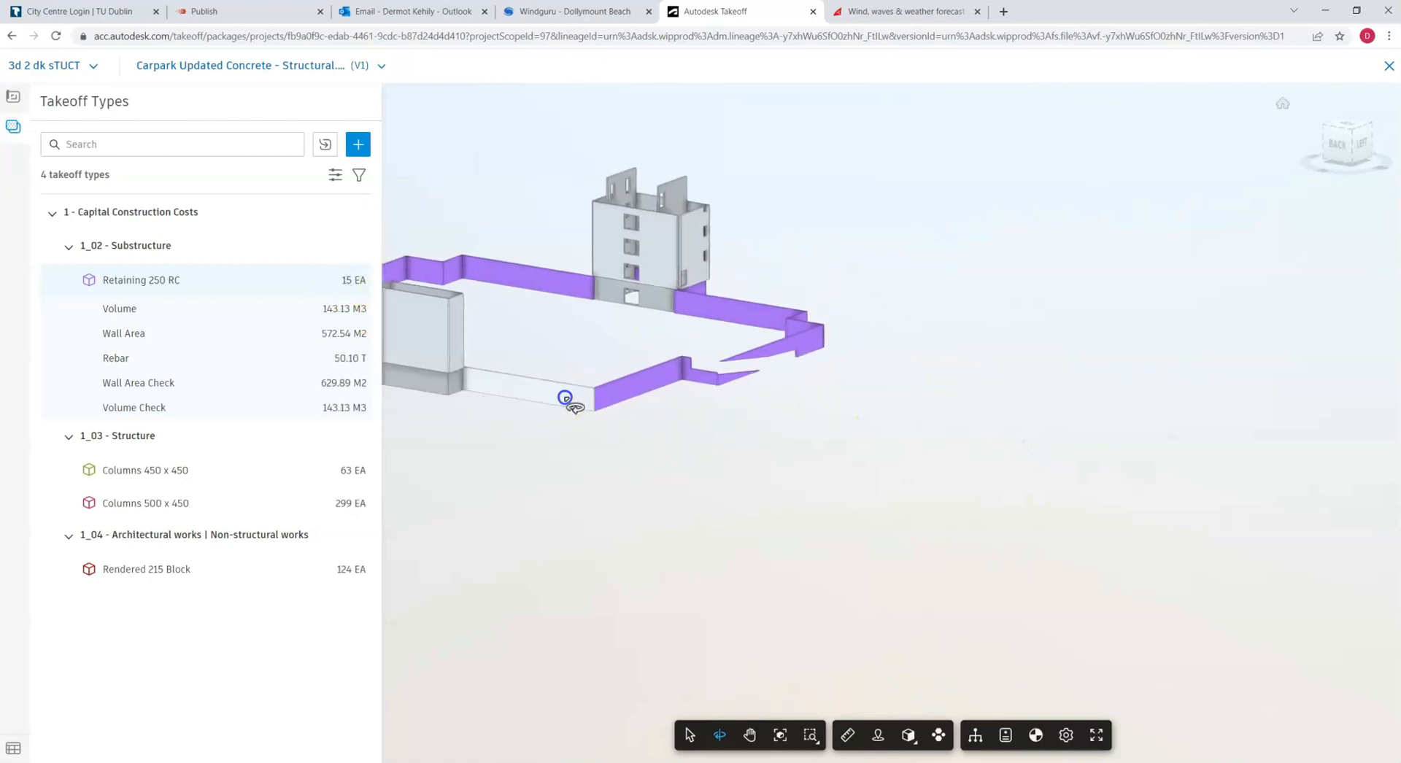
scroll(547, 407, down, 2)
click(471, 394)
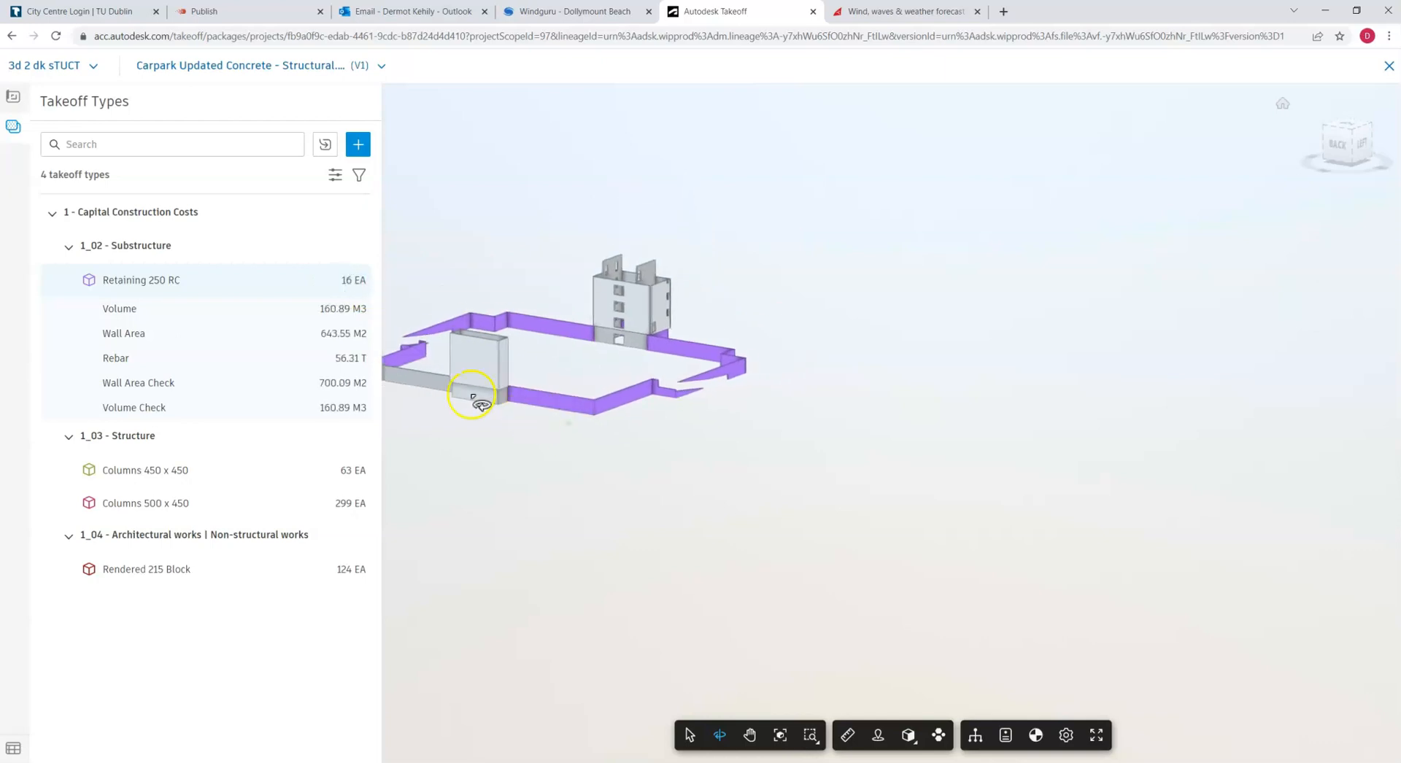
click(355, 281)
click(499, 398)
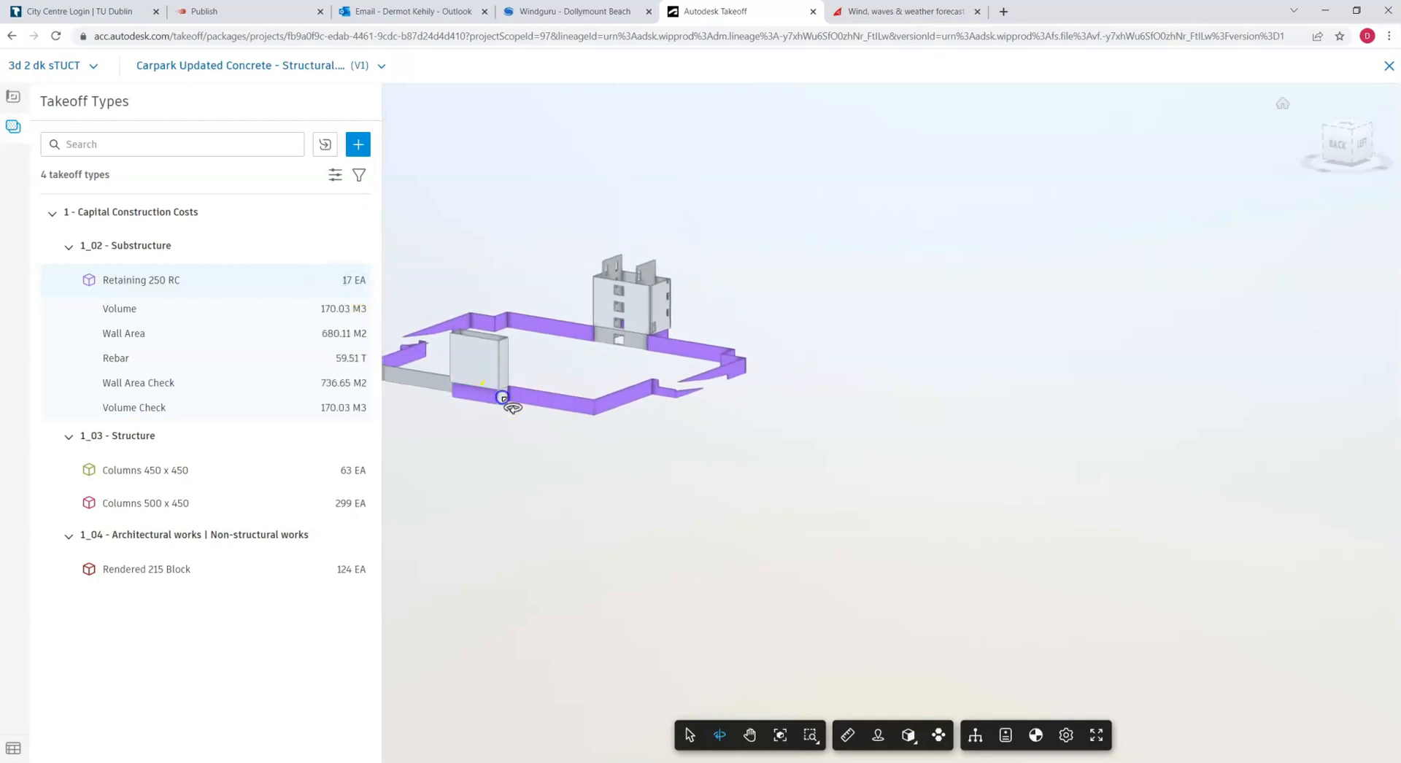
Assign the short return on the other side of the smaller core and the last long perimeter wall to Retaining 250 RC
scroll(485, 412, down, 2)
middle_drag(486, 411, 684, 436)
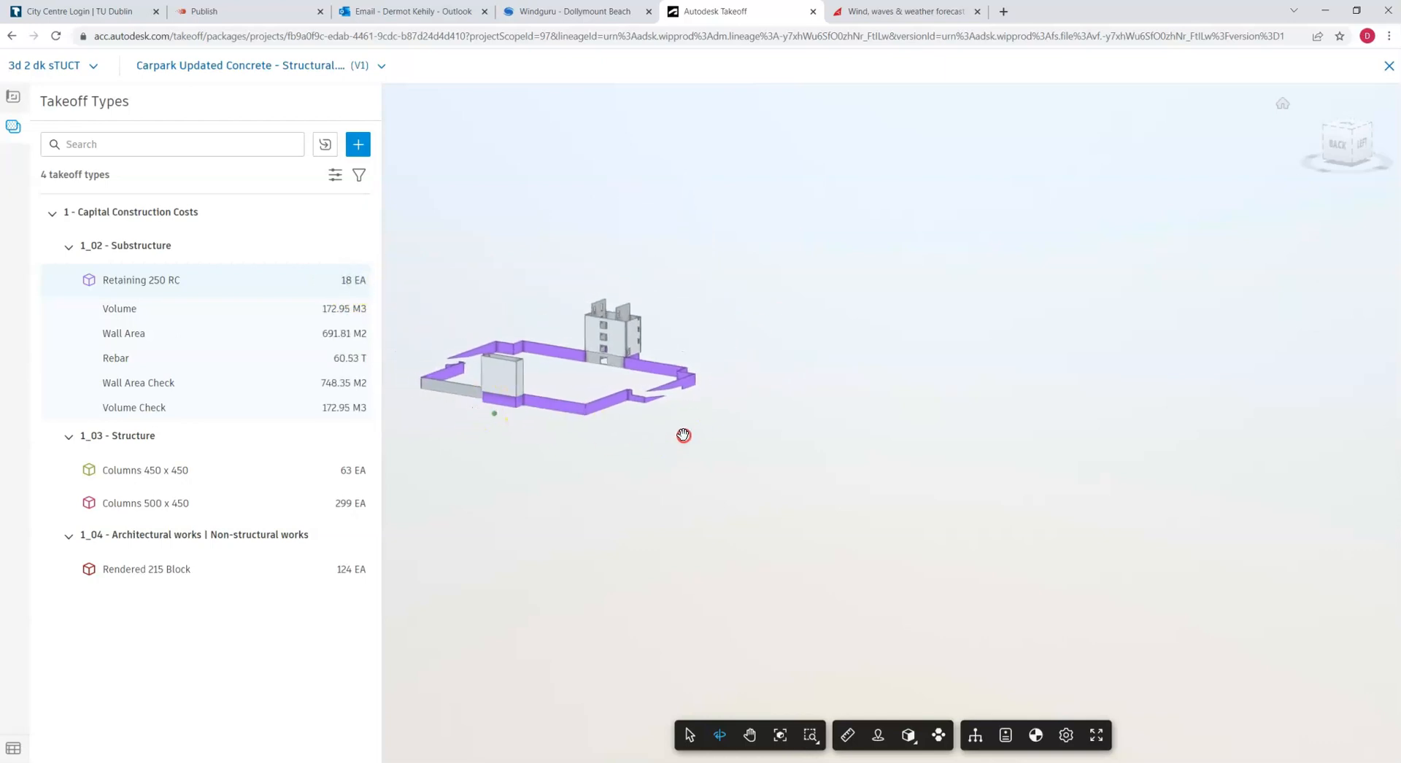
drag(585, 442, 863, 455)
click(664, 429)
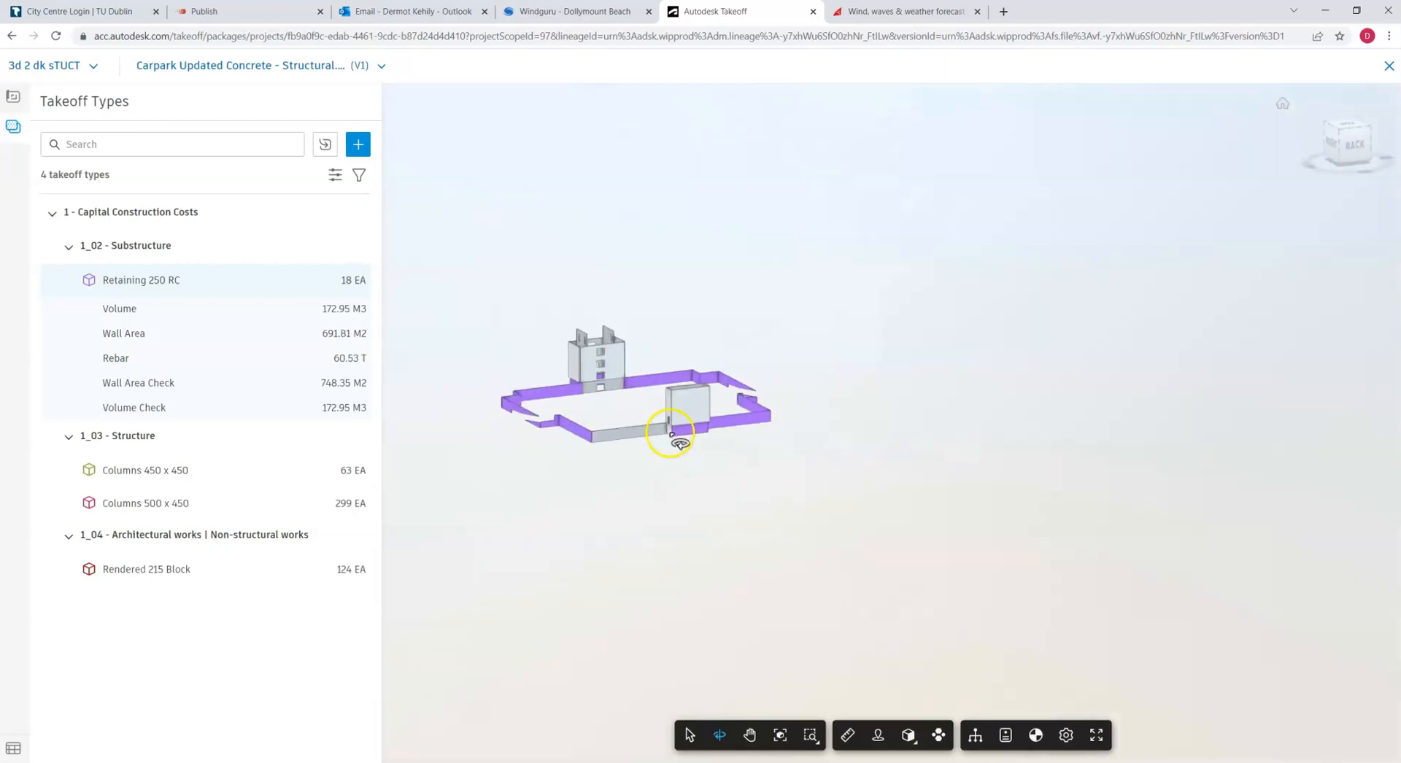
scroll(655, 429, up, 3)
click(355, 281)
click(570, 433)
click(354, 280)
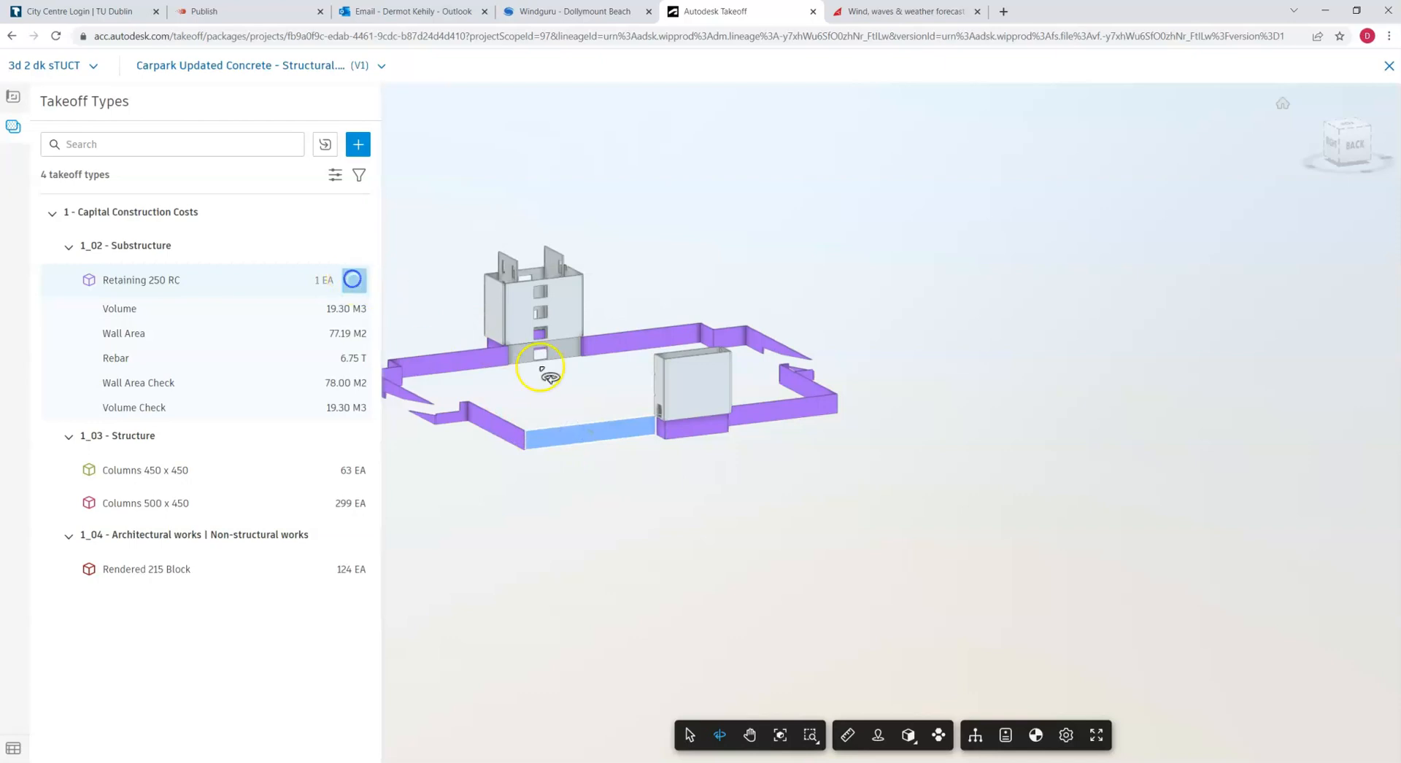
Examine the assigned perimeter for gaps and the actions available for the wall next to the taller core, then clear the selection
scroll(597, 407, up, 2)
drag(597, 406, 1120, 370)
mouse_move(503, 432)
mouse_down()
mouse_move(567, 430)
mouse_move(551, 409)
mouse_move(491, 479)
mouse_move(403, 538)
mouse_move(469, 459)
mouse_move(497, 454)
mouse_up()
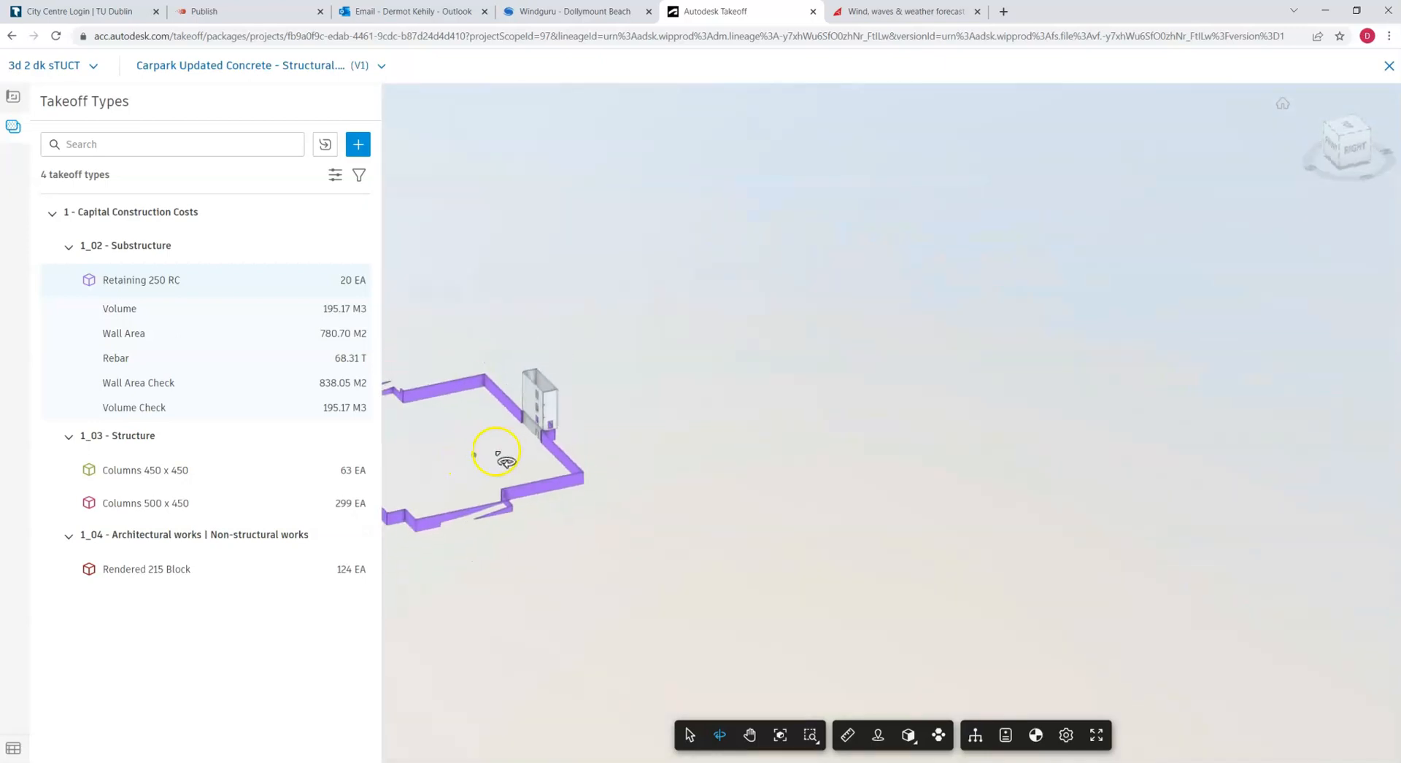
drag(612, 451, 725, 359)
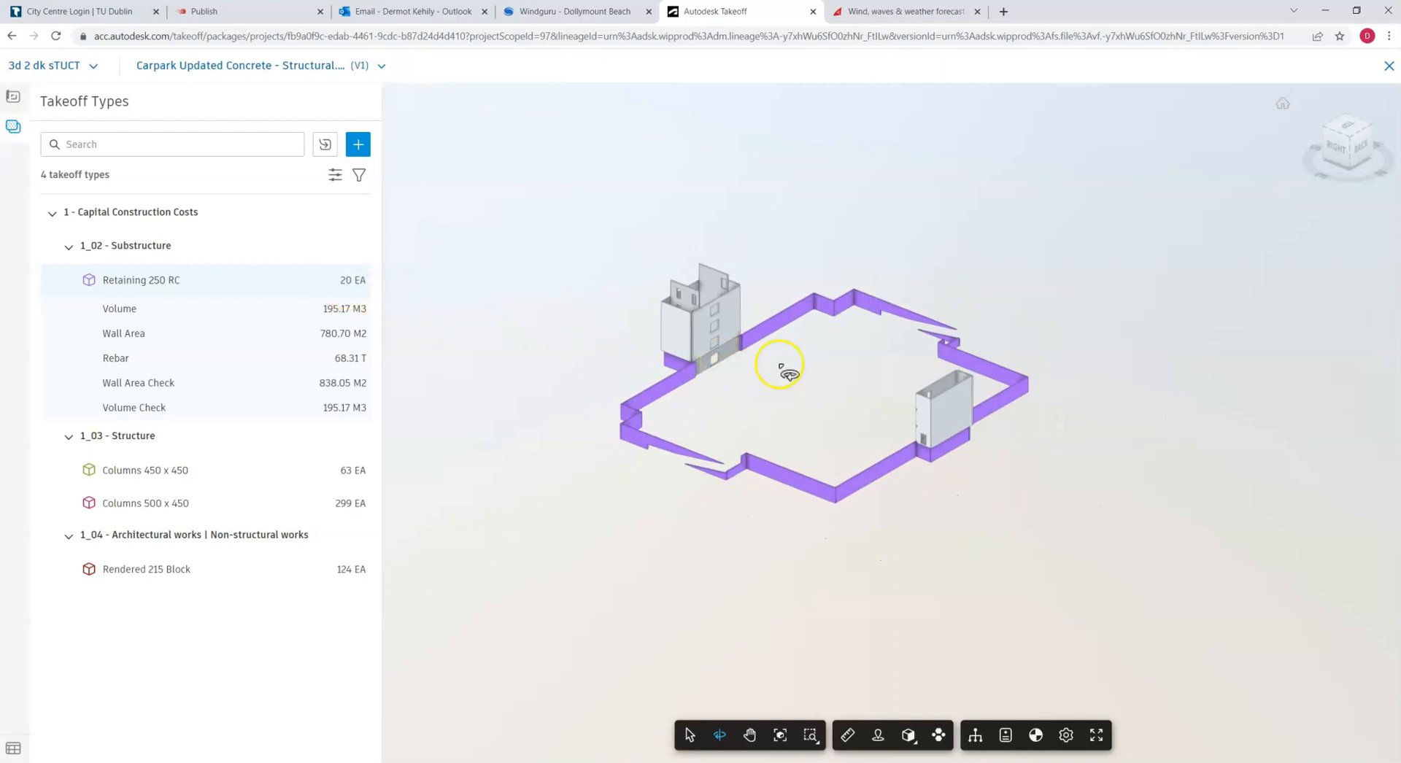
scroll(767, 361, up, 5)
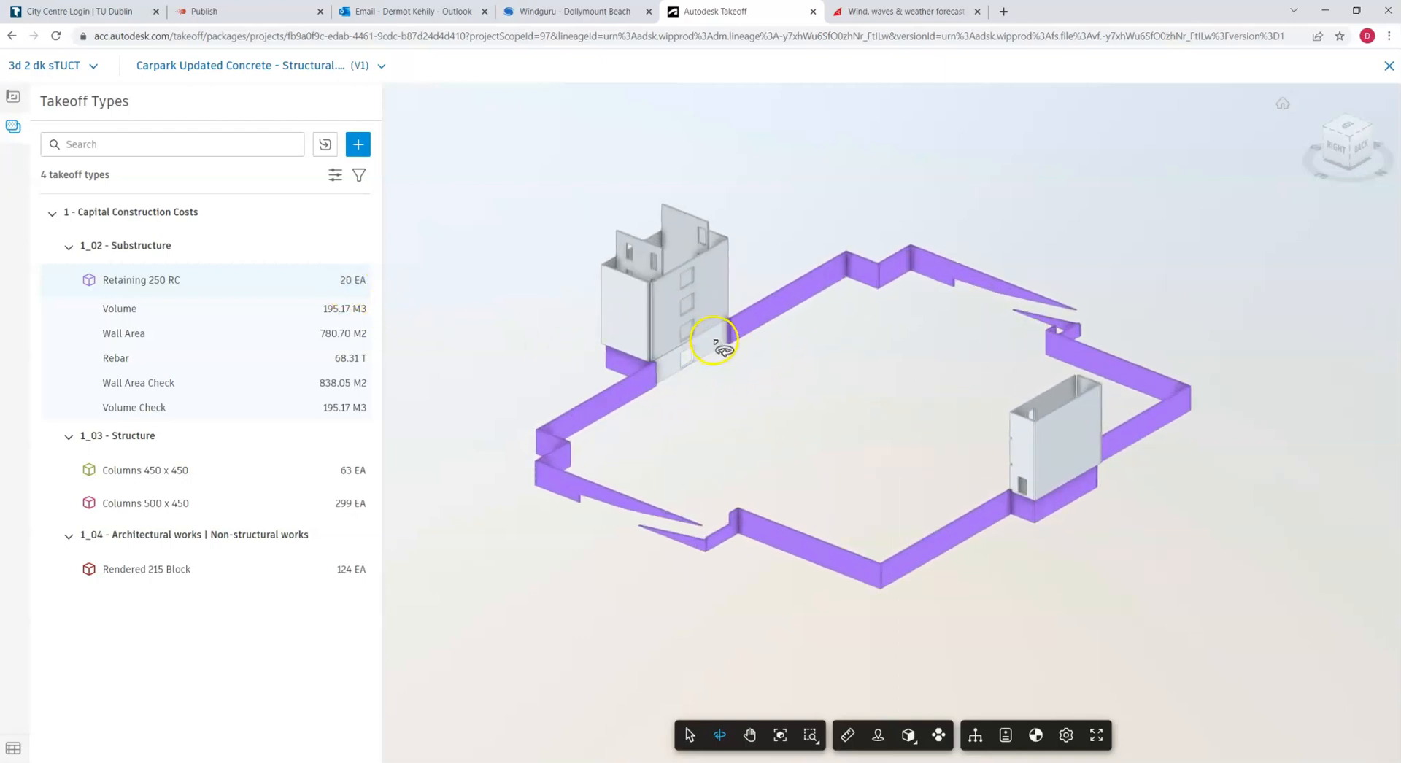
right_click(699, 353)
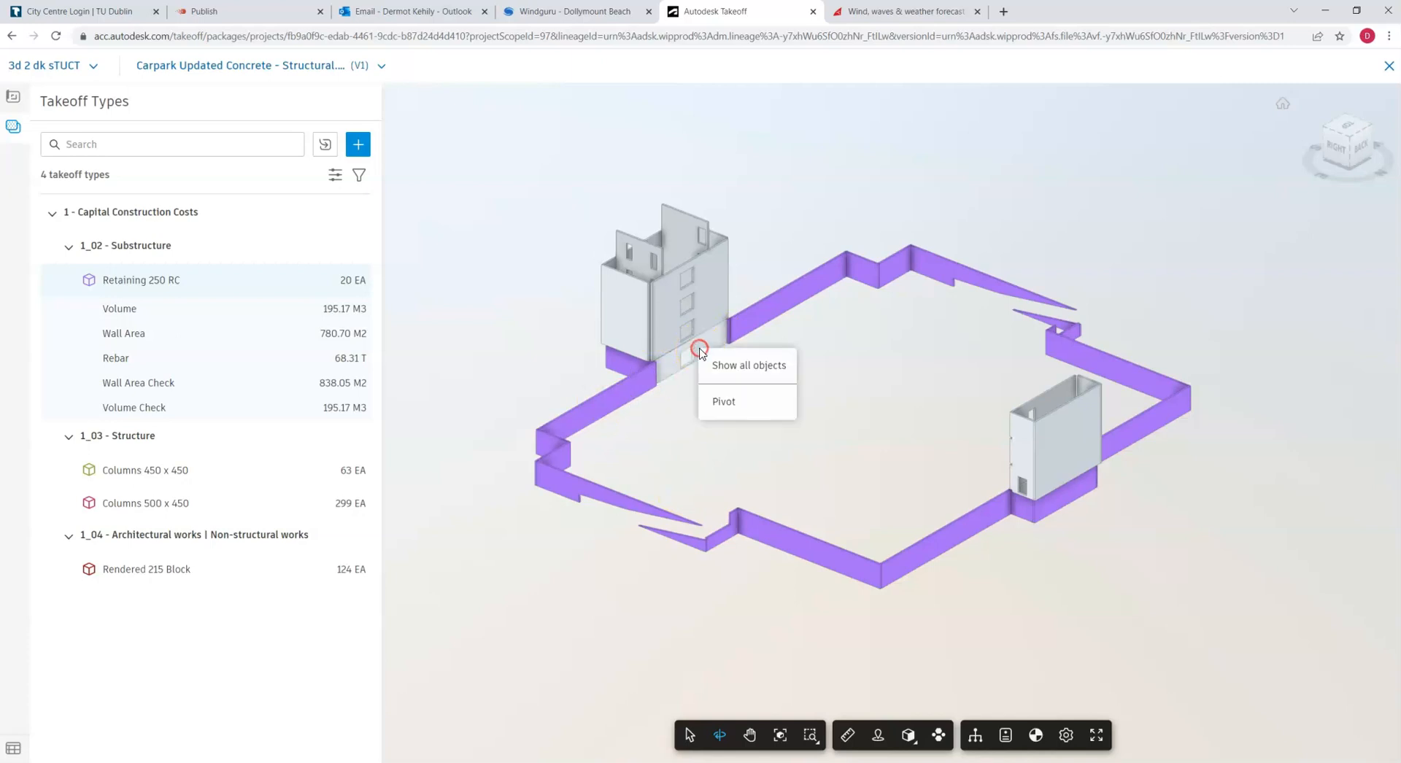
click(771, 318)
right_click(770, 310)
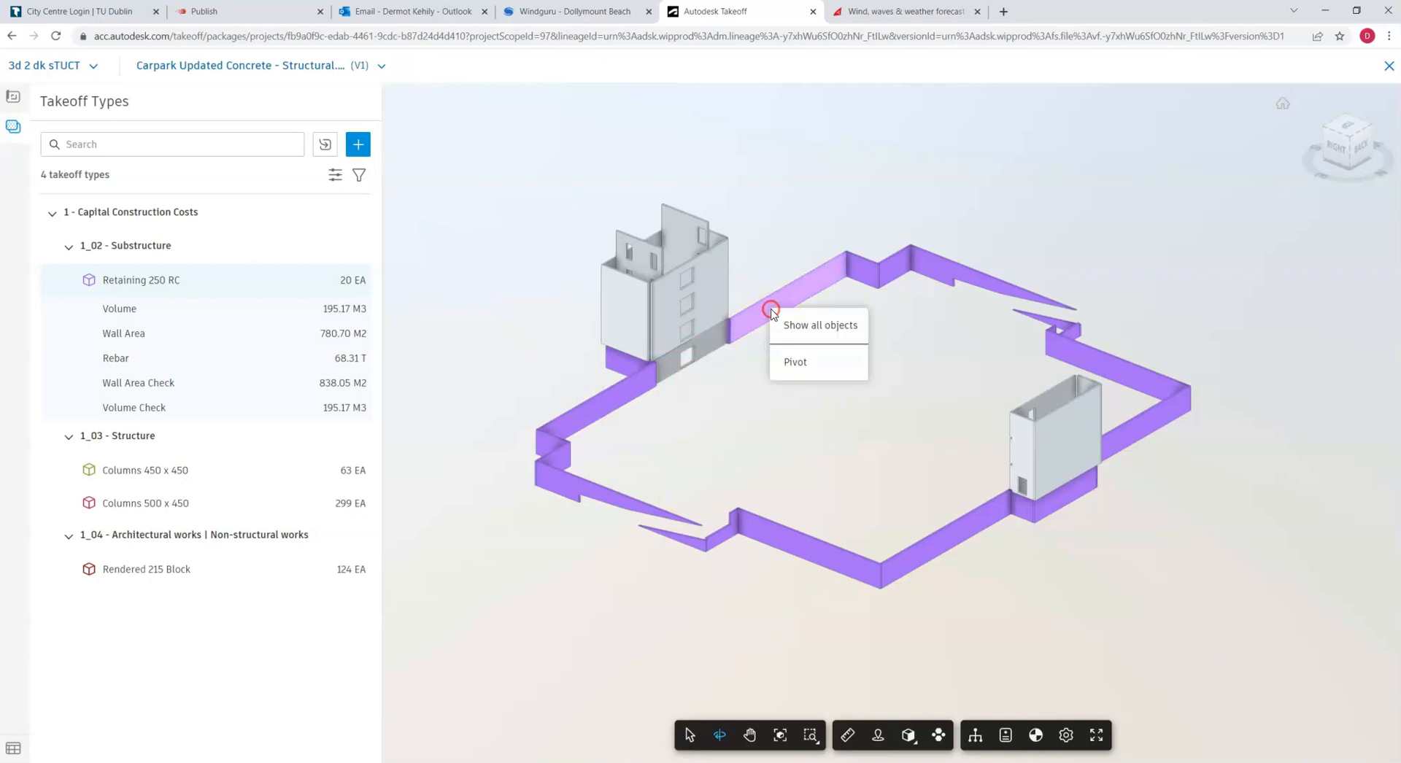
click(757, 369)
click(762, 319)
right_click(761, 311)
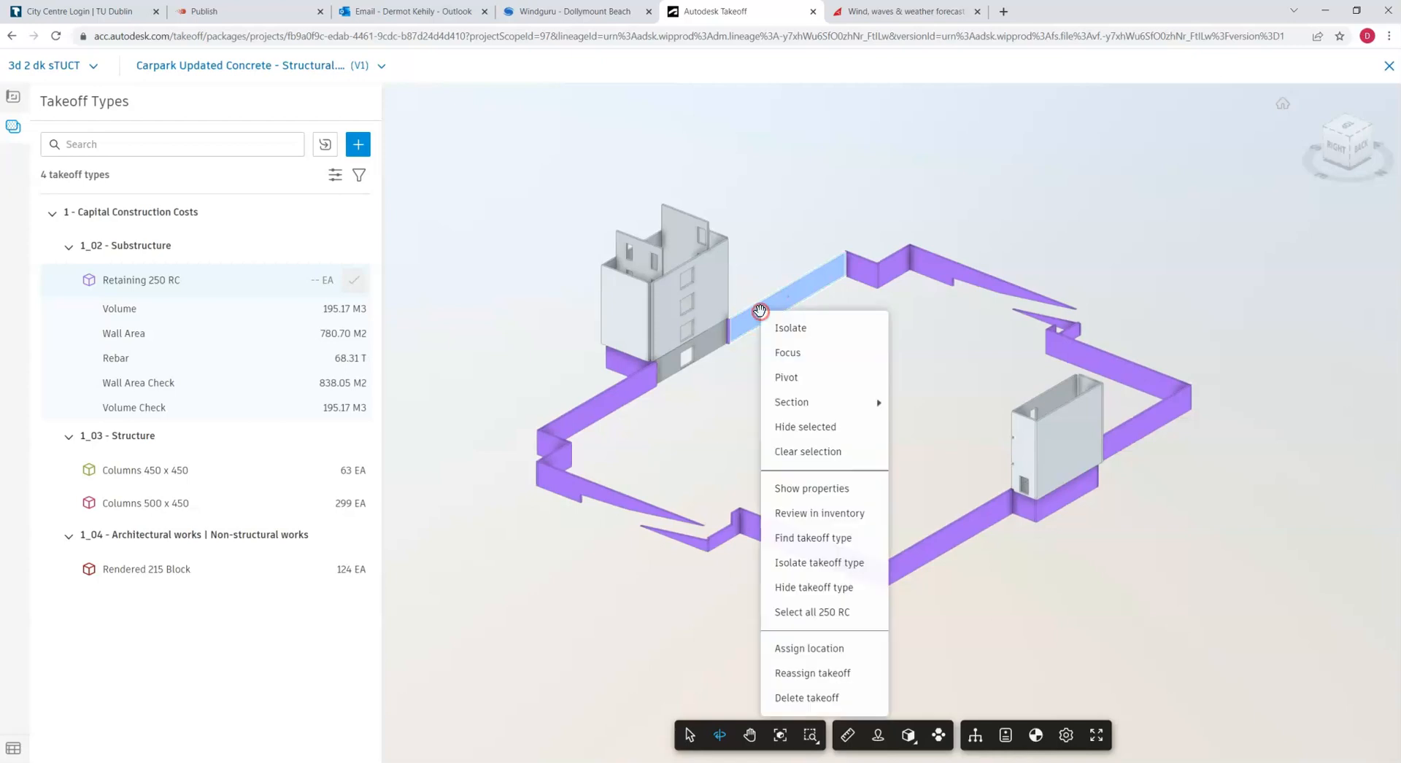
click(970, 612)
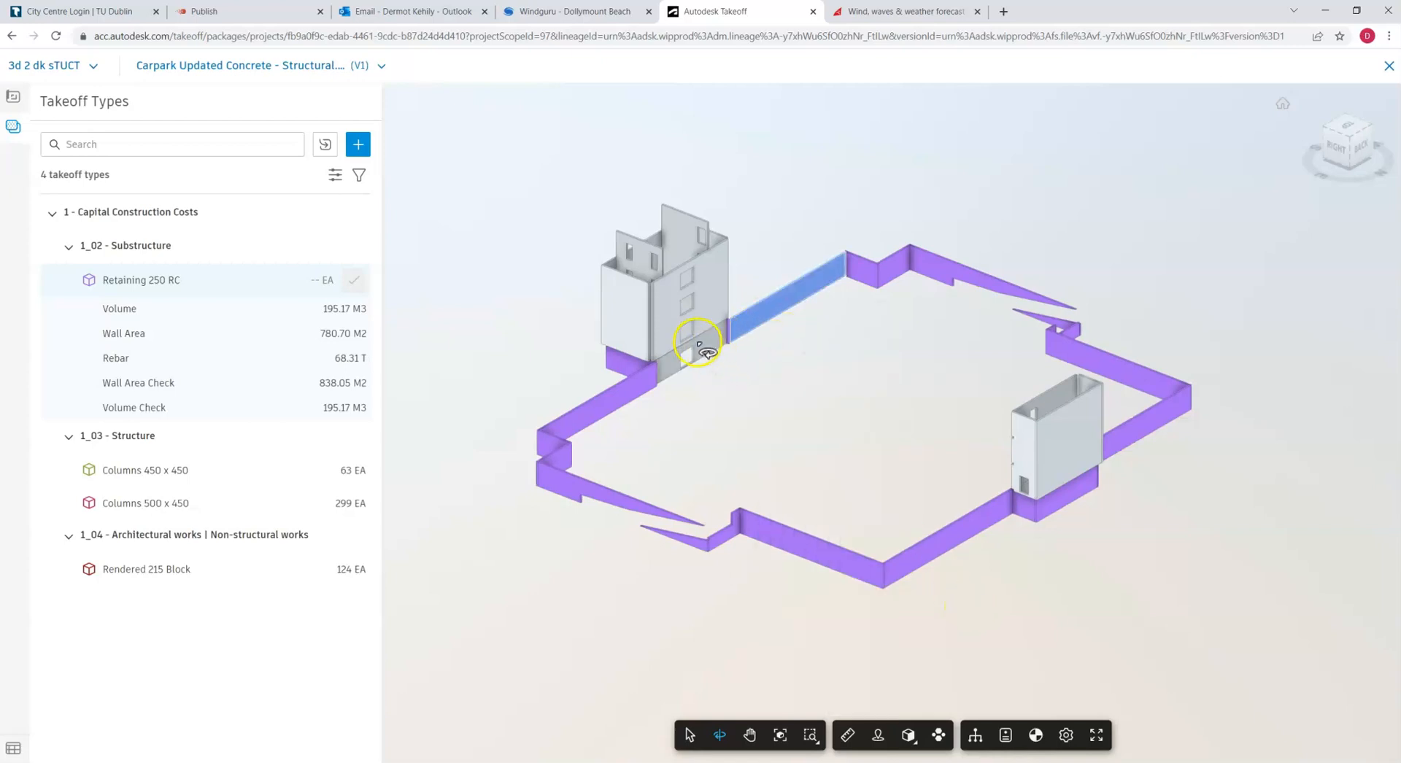
click(452, 313)
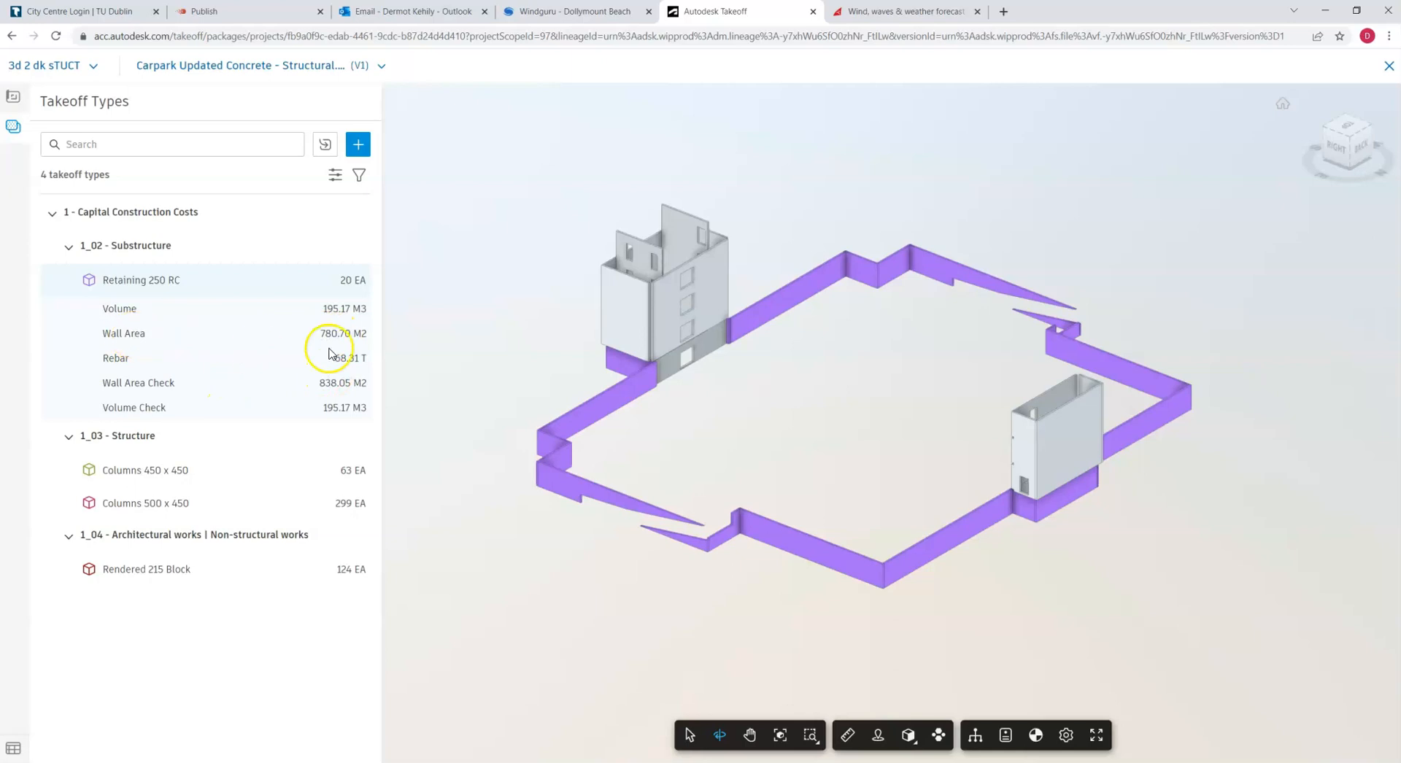
Compare the Retaining 250 RC area and volume outputs with their check outputs while examining the sloping ramp walls from several angles
drag(732, 404, 838, 374)
scroll(755, 412, up, 5)
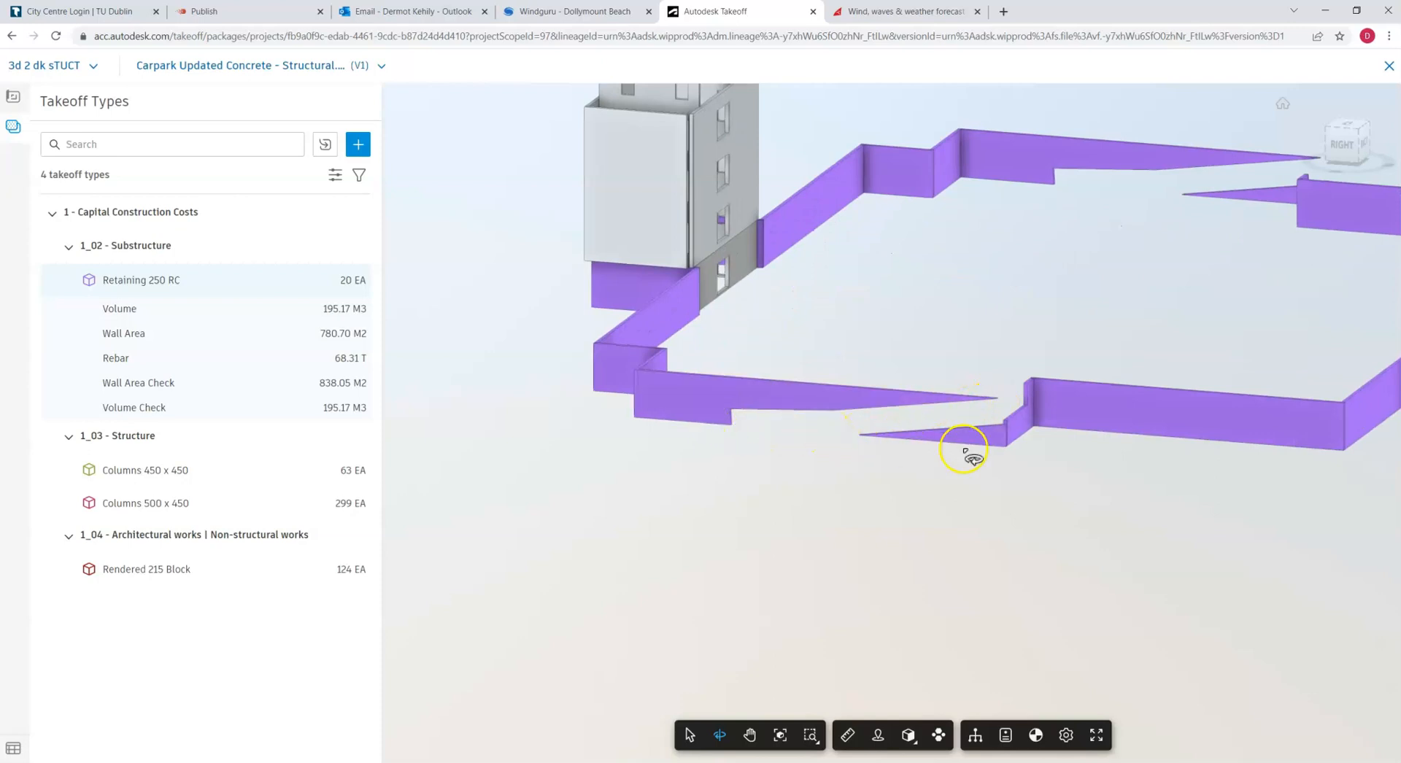
scroll(922, 457, down, 5)
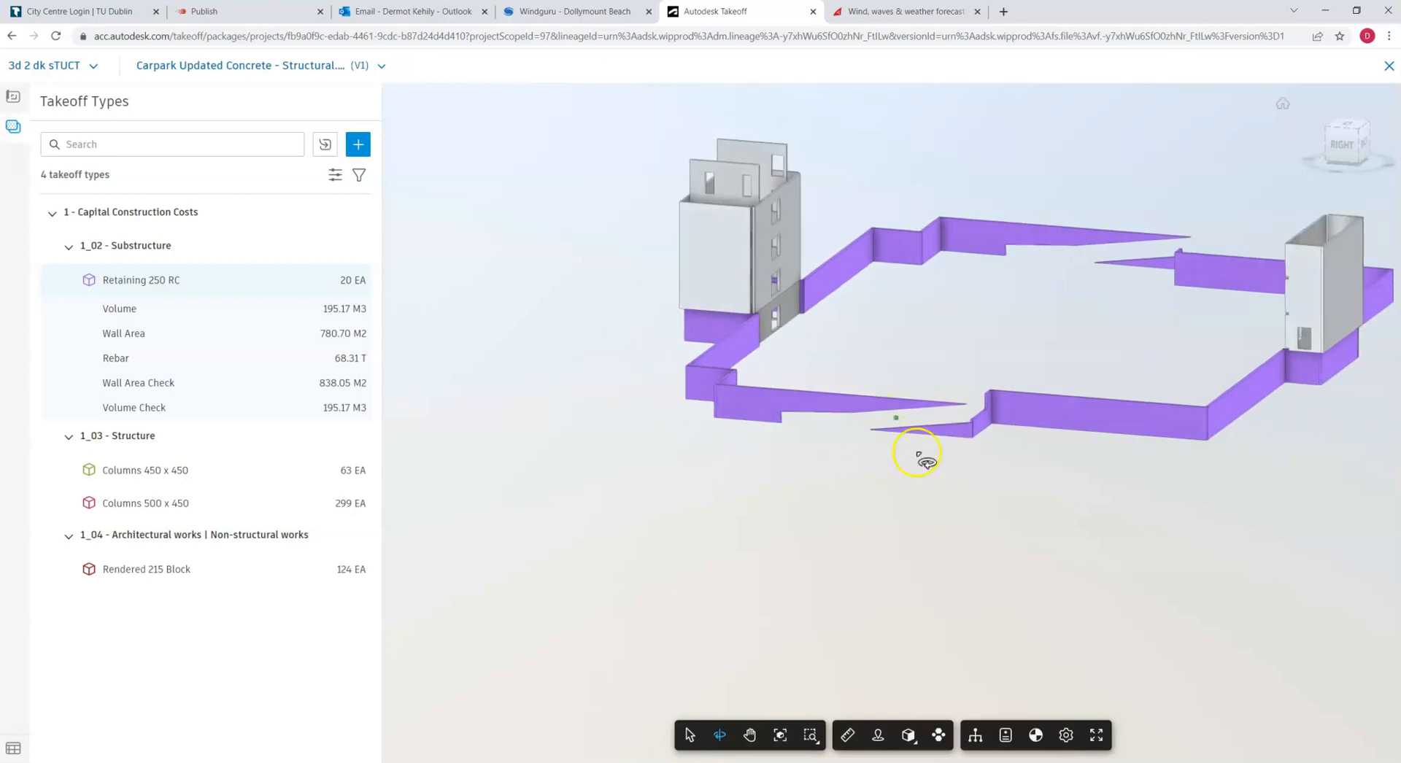
scroll(832, 471, down, 3)
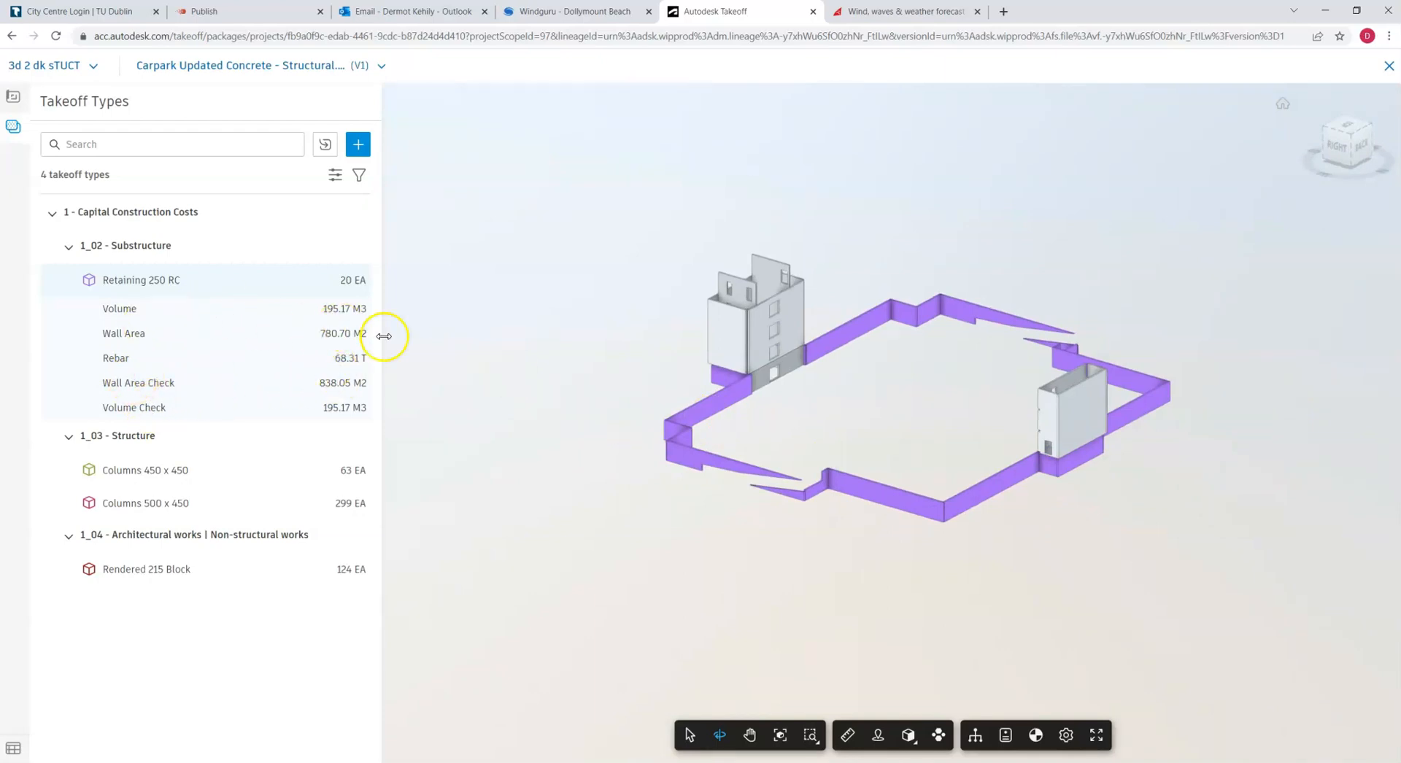
scroll(740, 387, down, 3)
mouse_move(768, 453)
mouse_down()
mouse_move(779, 491)
mouse_move(798, 482)
mouse_move(694, 501)
mouse_move(746, 440)
mouse_up()
scroll(743, 438, up, 3)
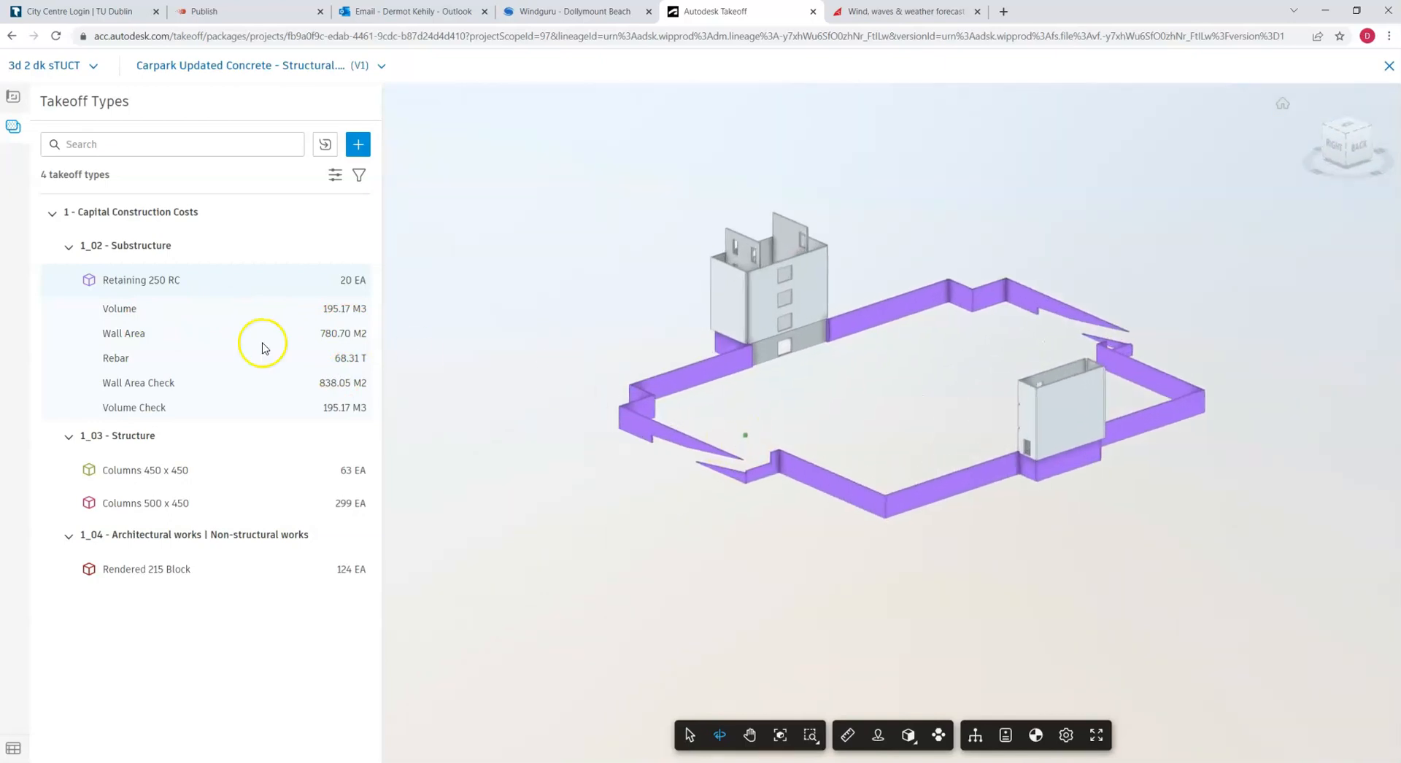
scroll(672, 360, down, 3)
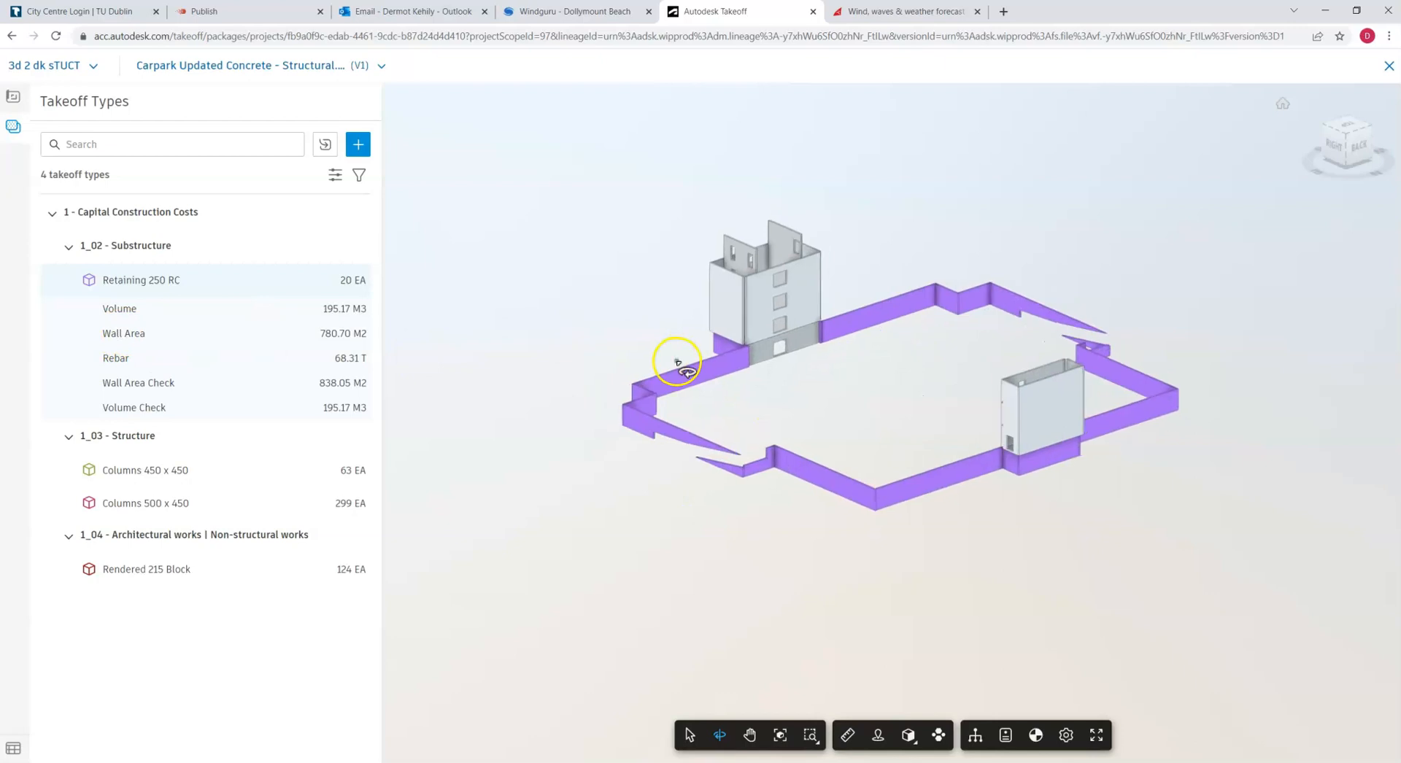
scroll(688, 470, up, 1)
drag(688, 471, 713, 479)
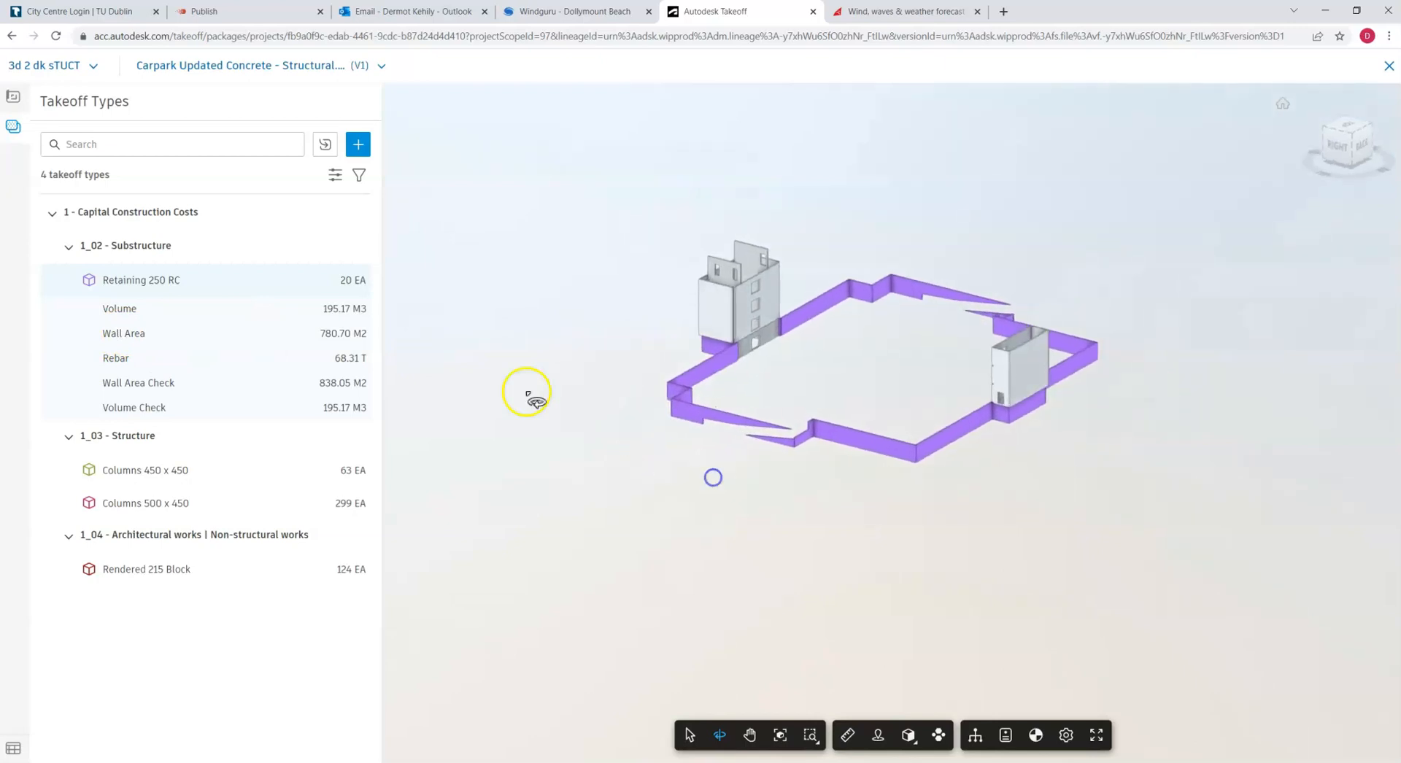
Duplicate the Retaining 250 RC takeoff type and review the copied name, outputs and model mappings
click(147, 281)
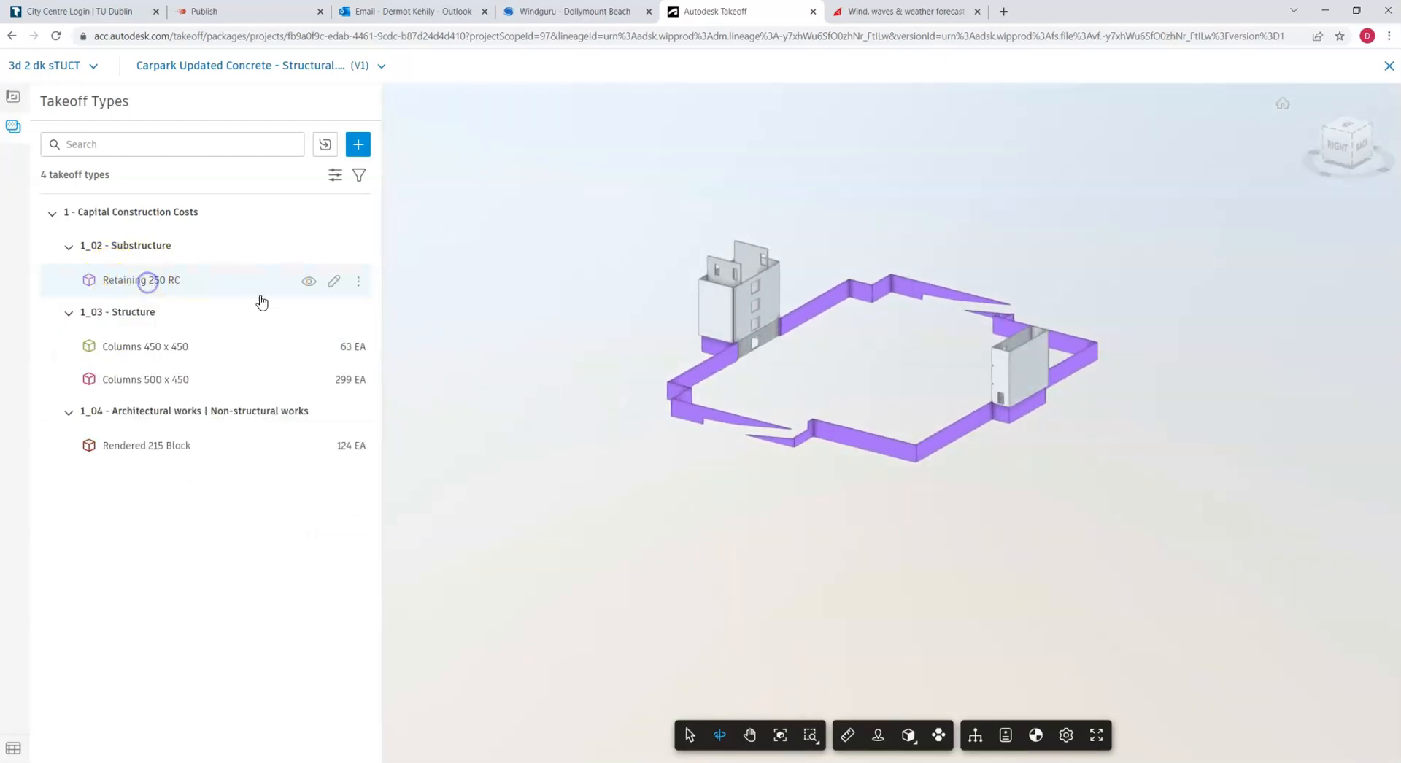
click(358, 285)
click(387, 321)
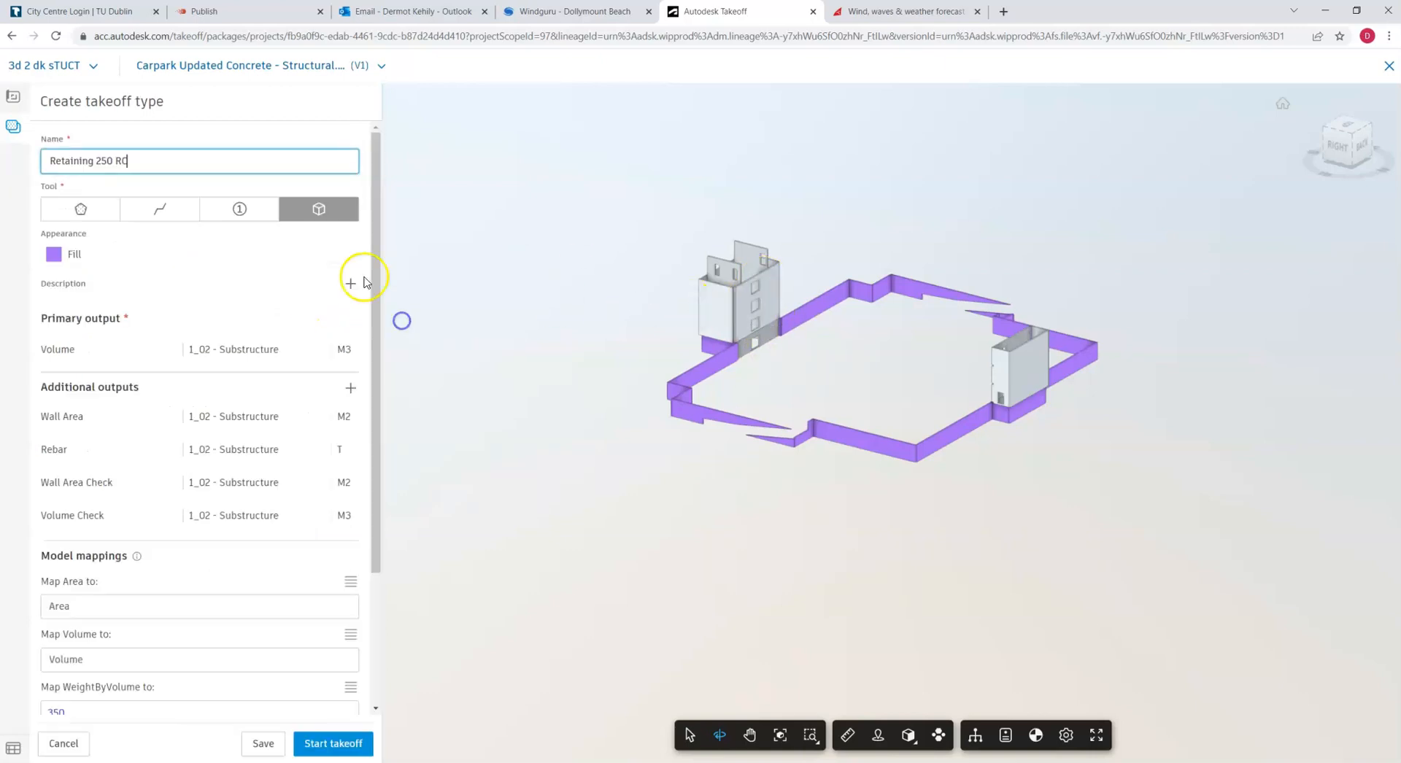
double_click(92, 159)
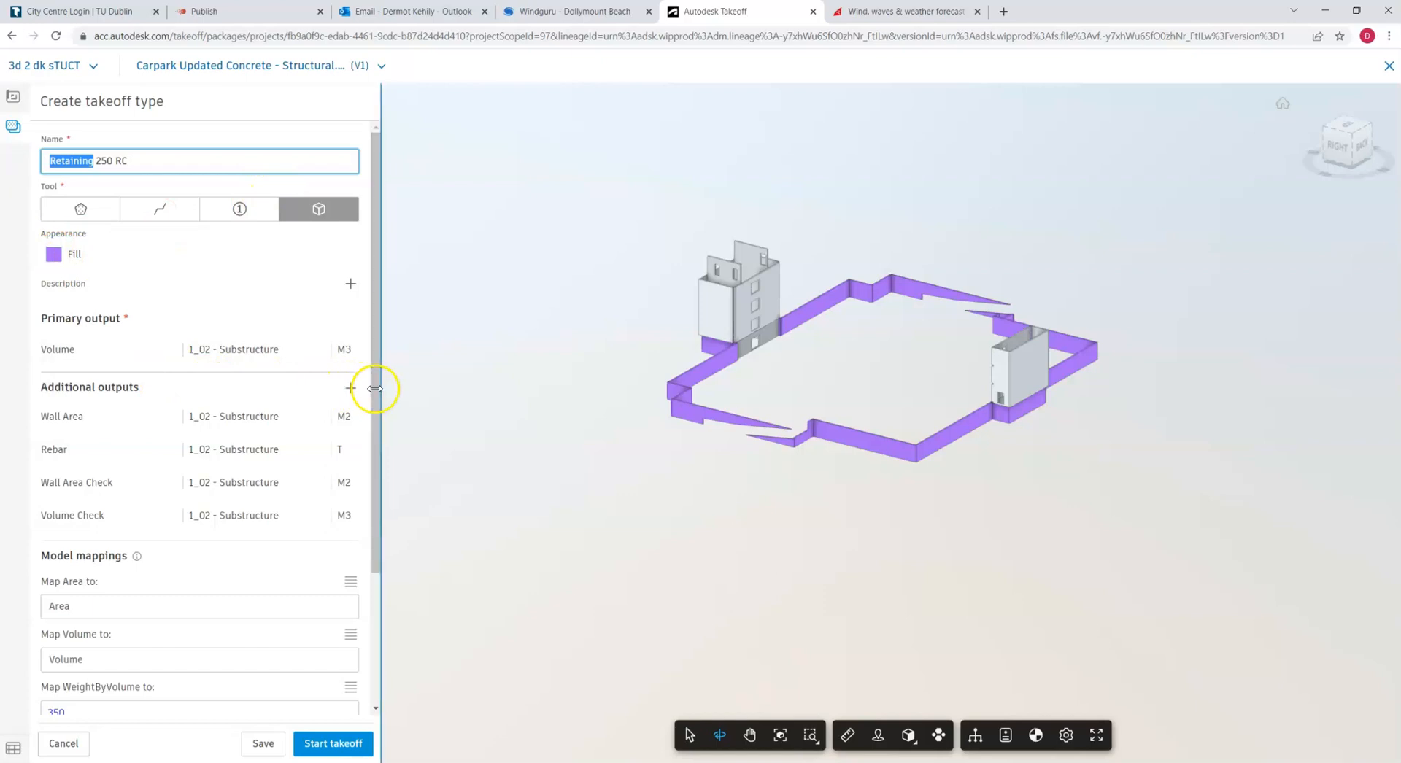
drag(374, 388, 366, 485)
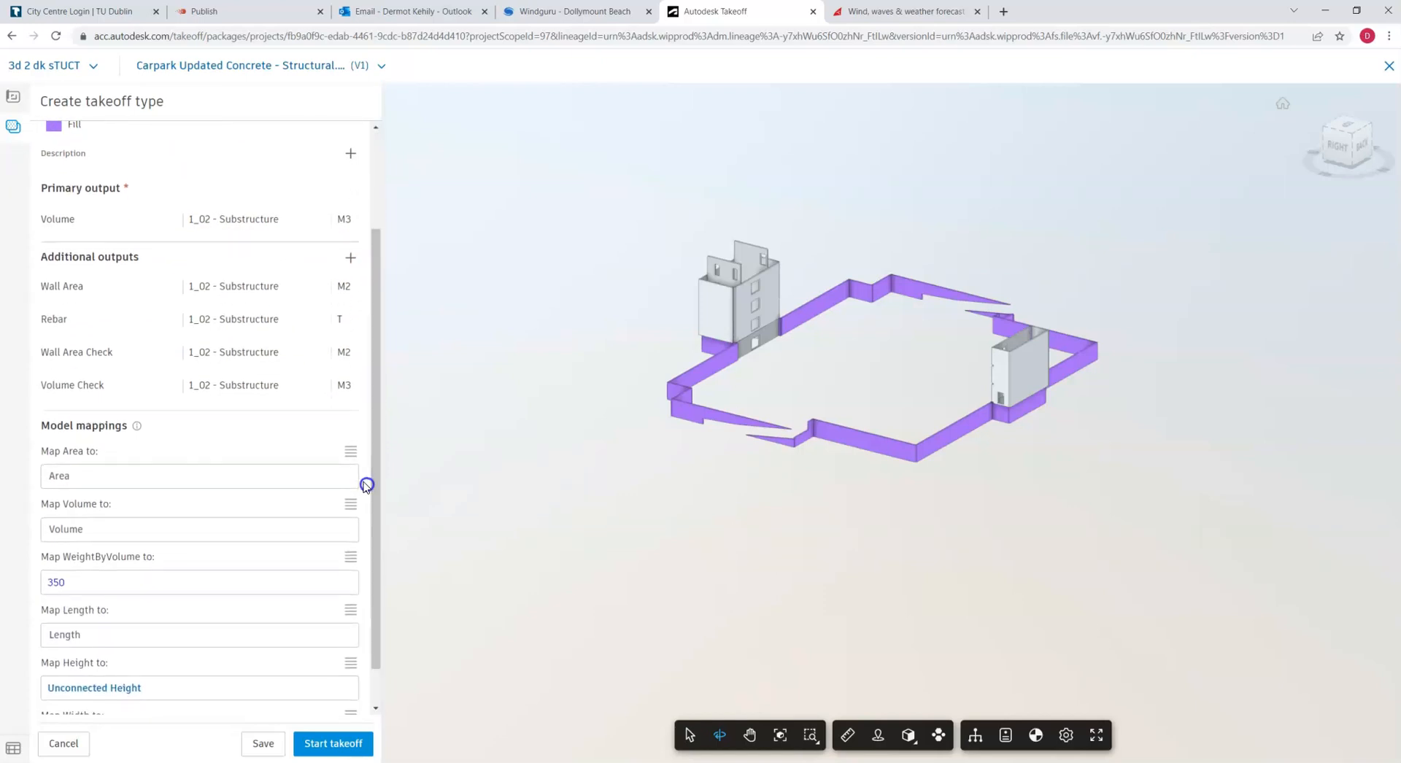
Review the Wall Area output's formula and unit of measure, then open the details of the Volume primary output
click(76, 287)
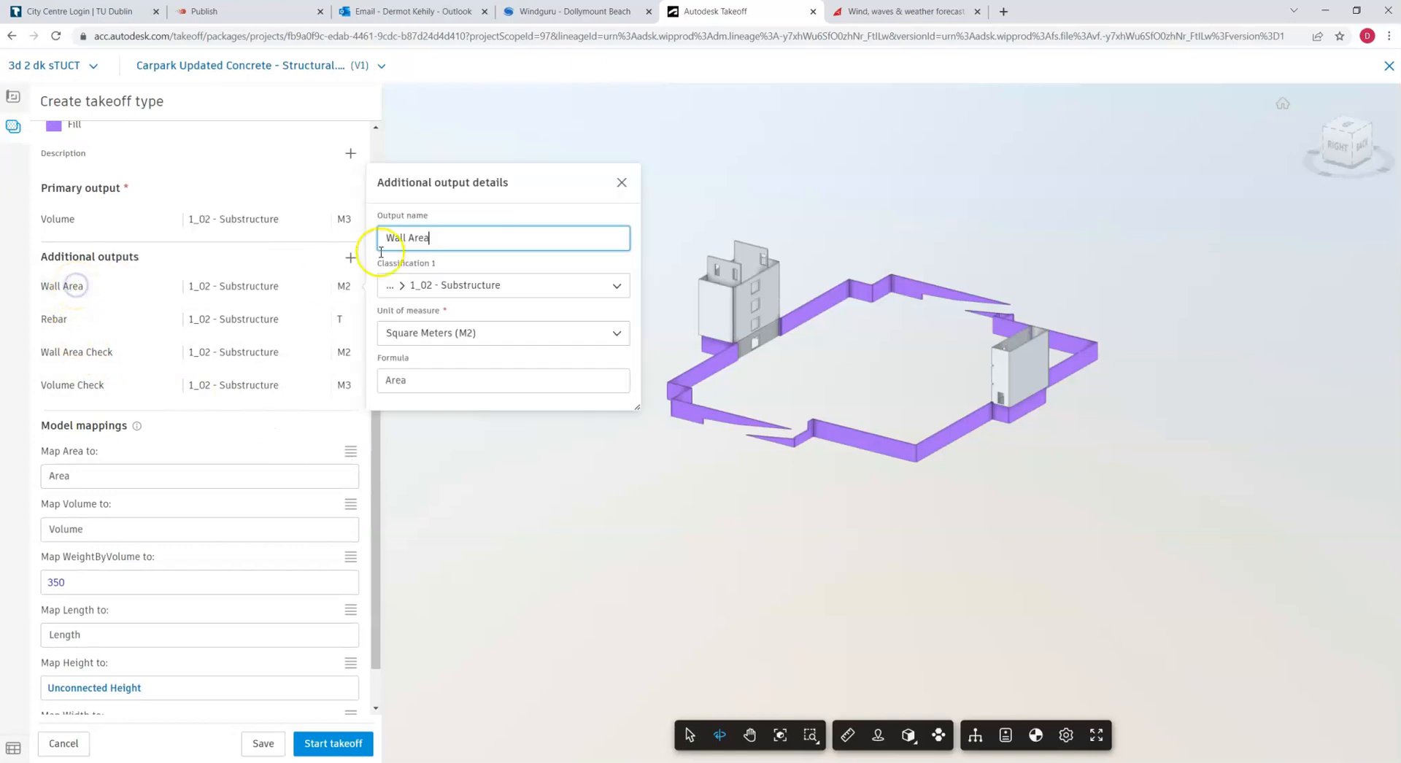
click(403, 380)
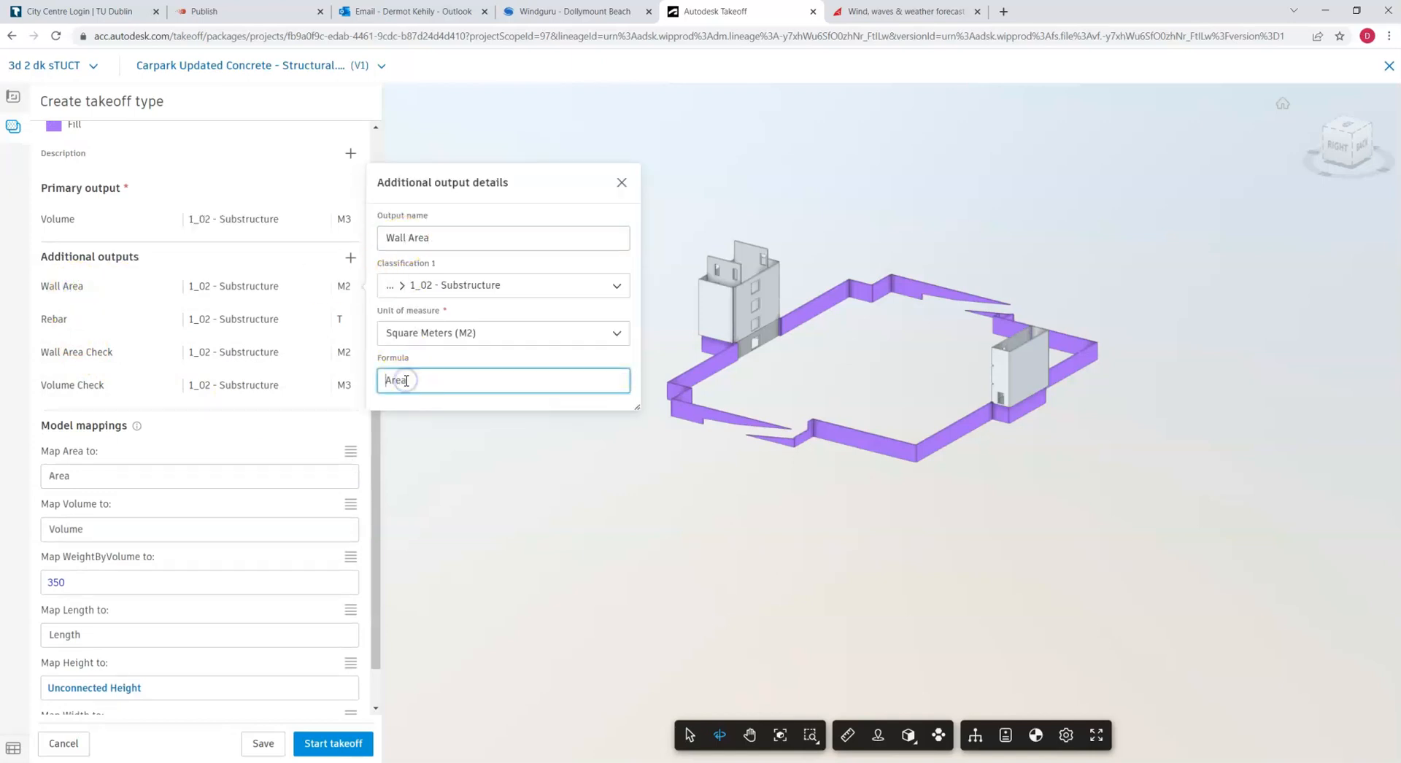
click(621, 180)
scroll(732, 328, up, 3)
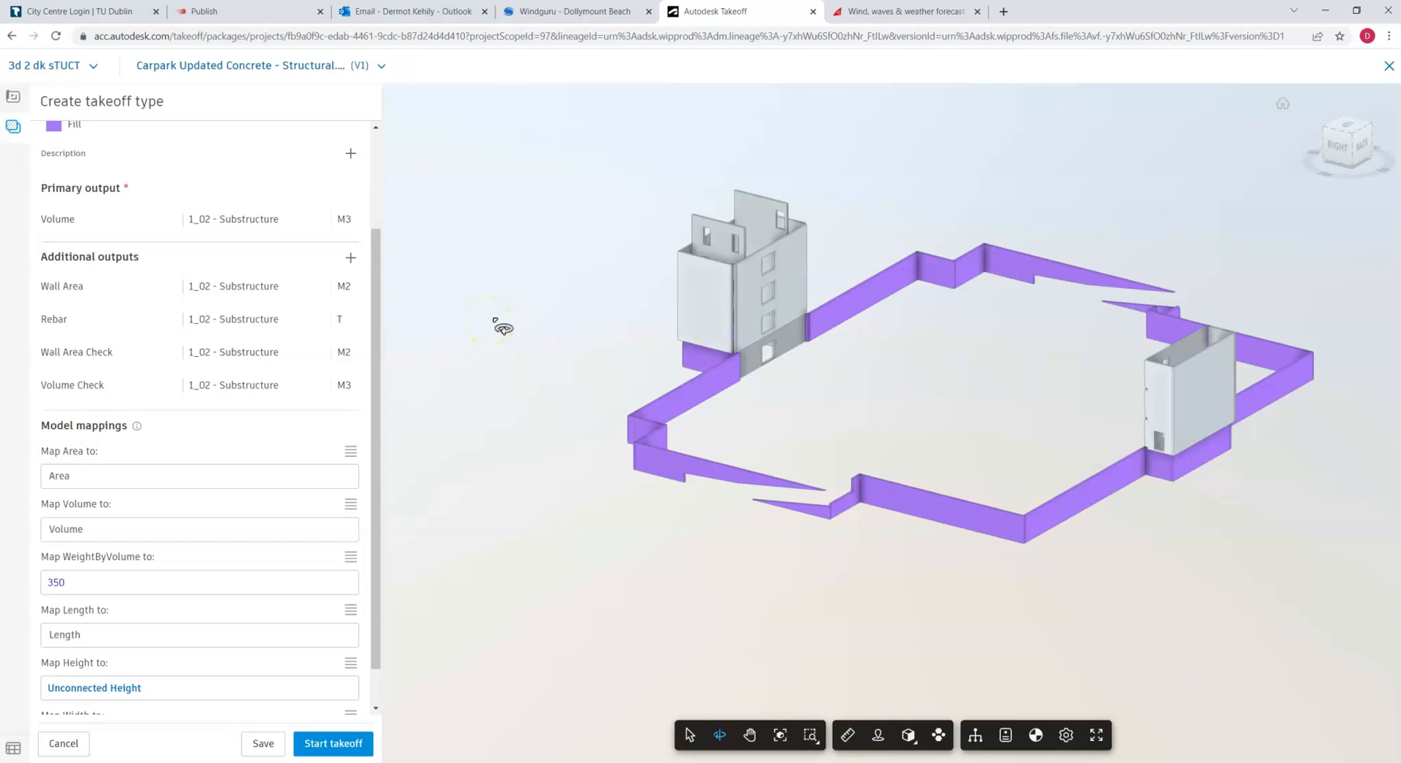
click(227, 225)
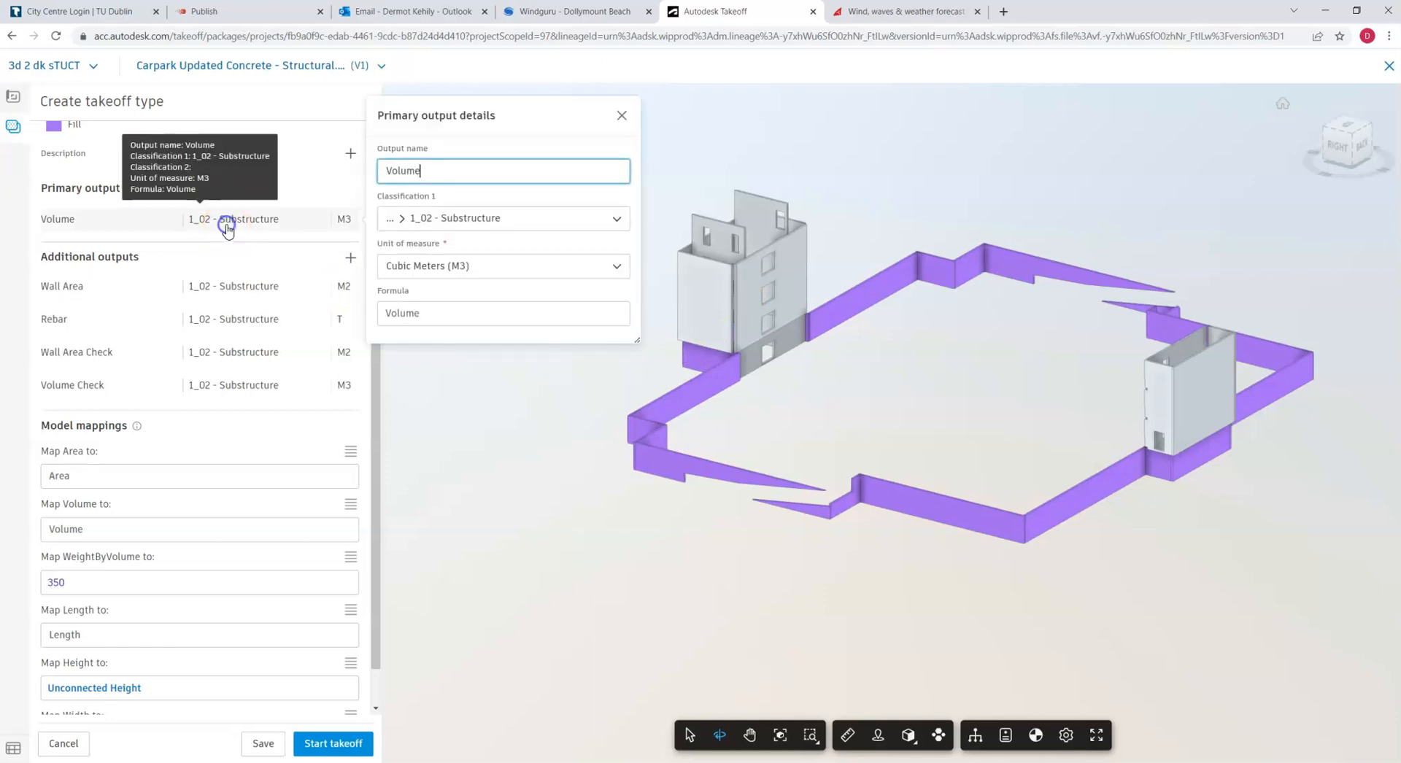
Review the details of the Wall Area and Rebar additional outputs, including their classification, unit of measure and formula
click(216, 292)
click(219, 319)
click(228, 286)
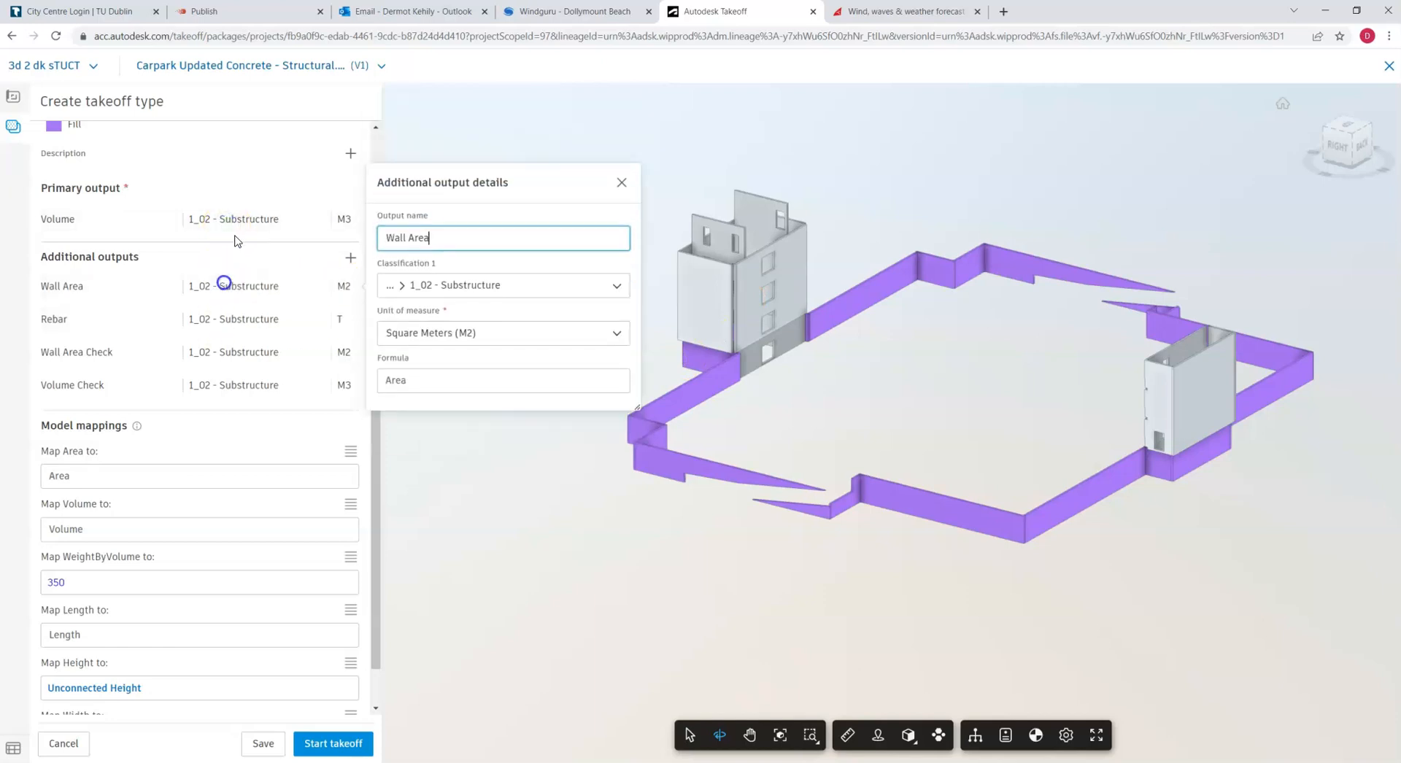
Set the Volume primary output's Classification 1 to 1_03 - Structure, check the other classification choices and close the output details
click(239, 222)
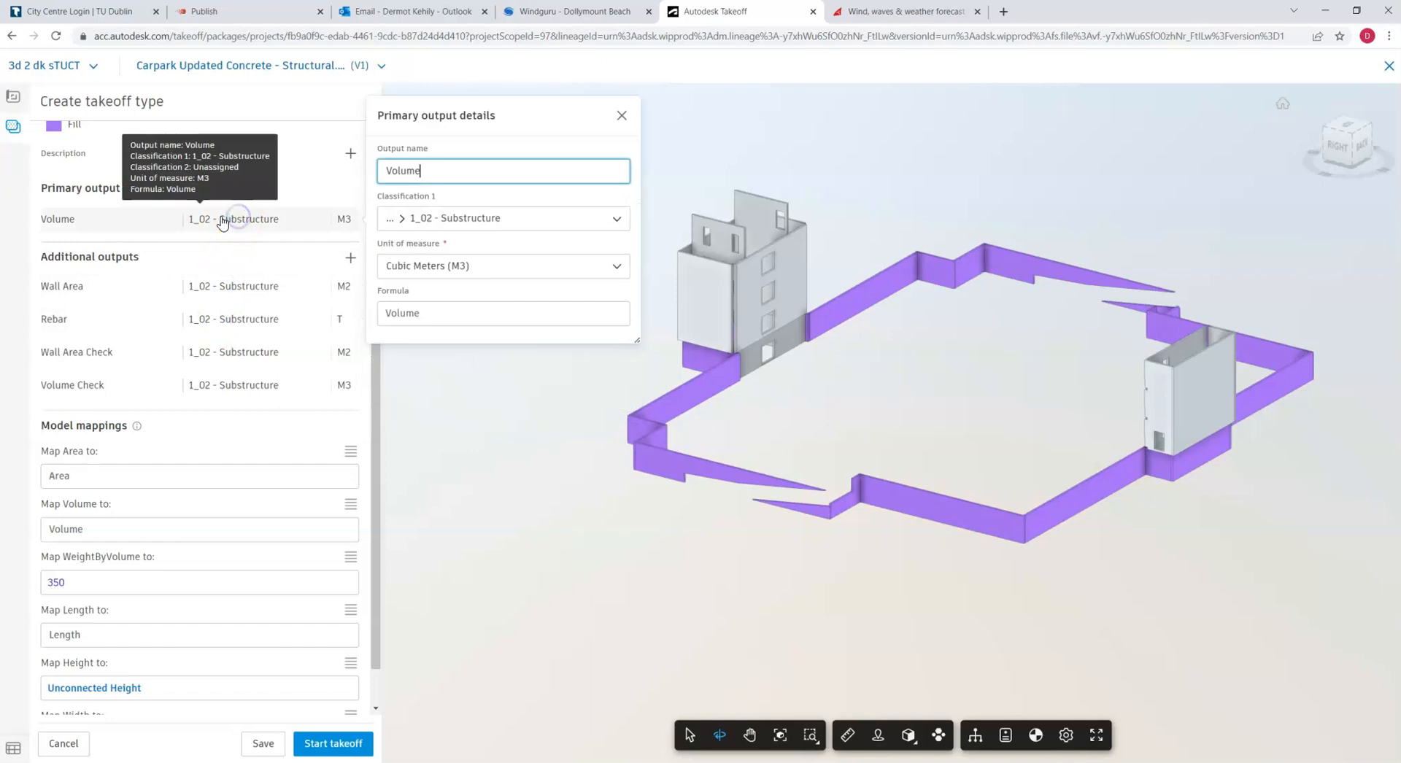
click(445, 216)
click(449, 266)
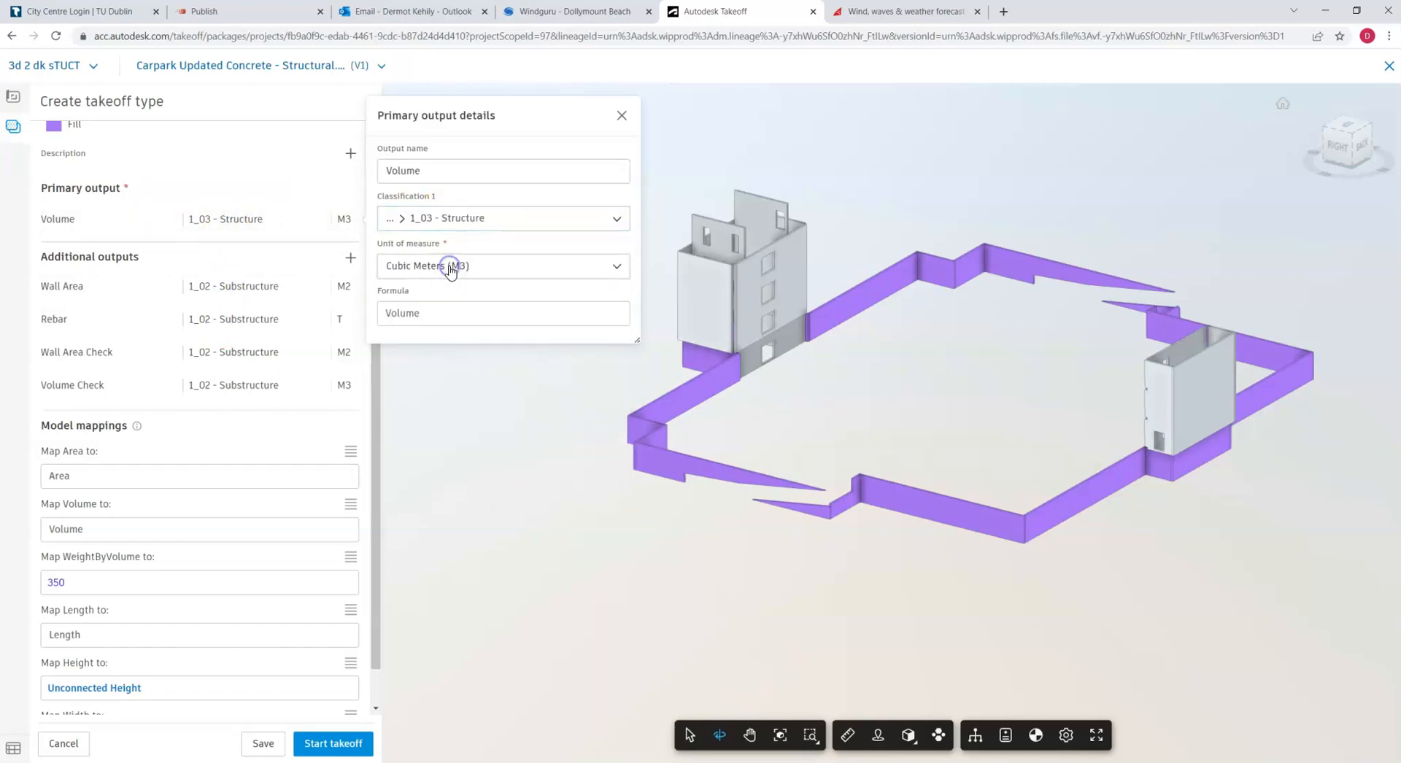
click(444, 217)
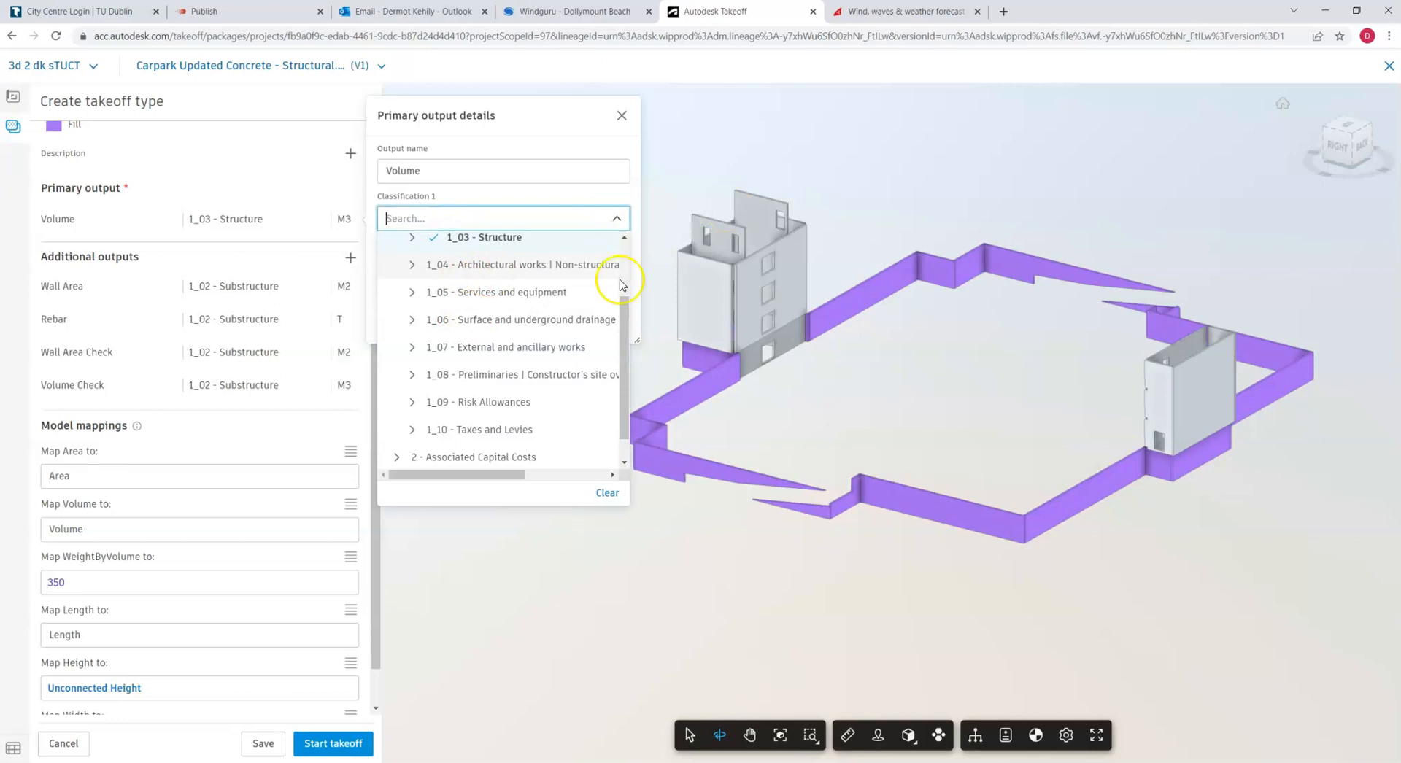
click(620, 118)
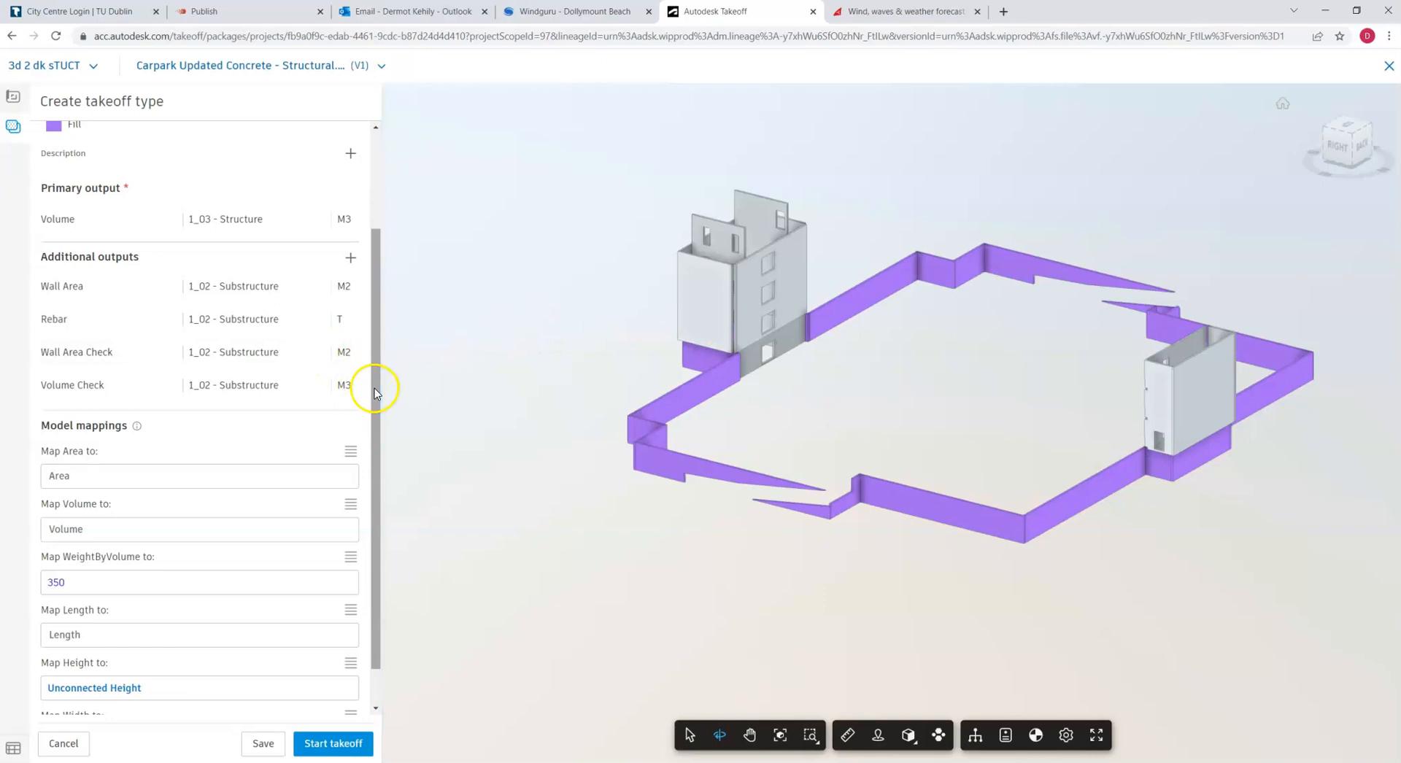
drag(374, 383, 377, 447)
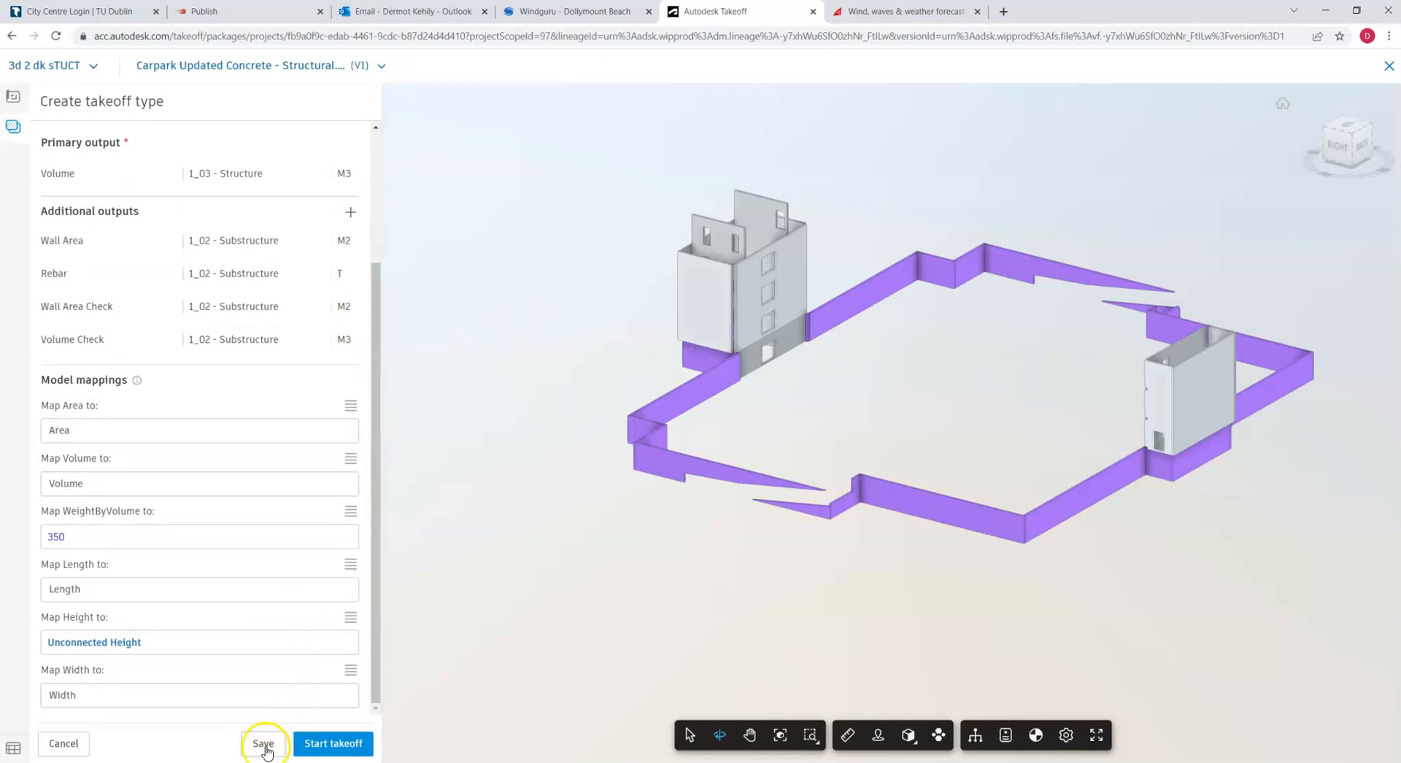